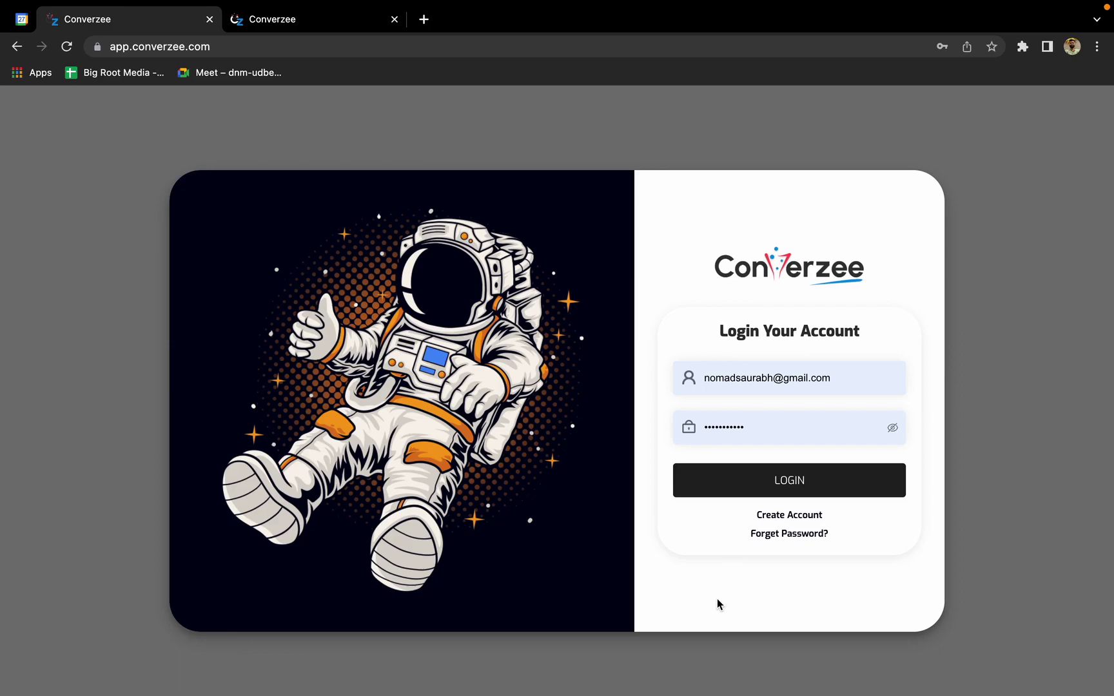
Submit the saved e-mail and password on the login form to reach the Dashboard
{"action": "left_click", "coordinate": [778, 485]}
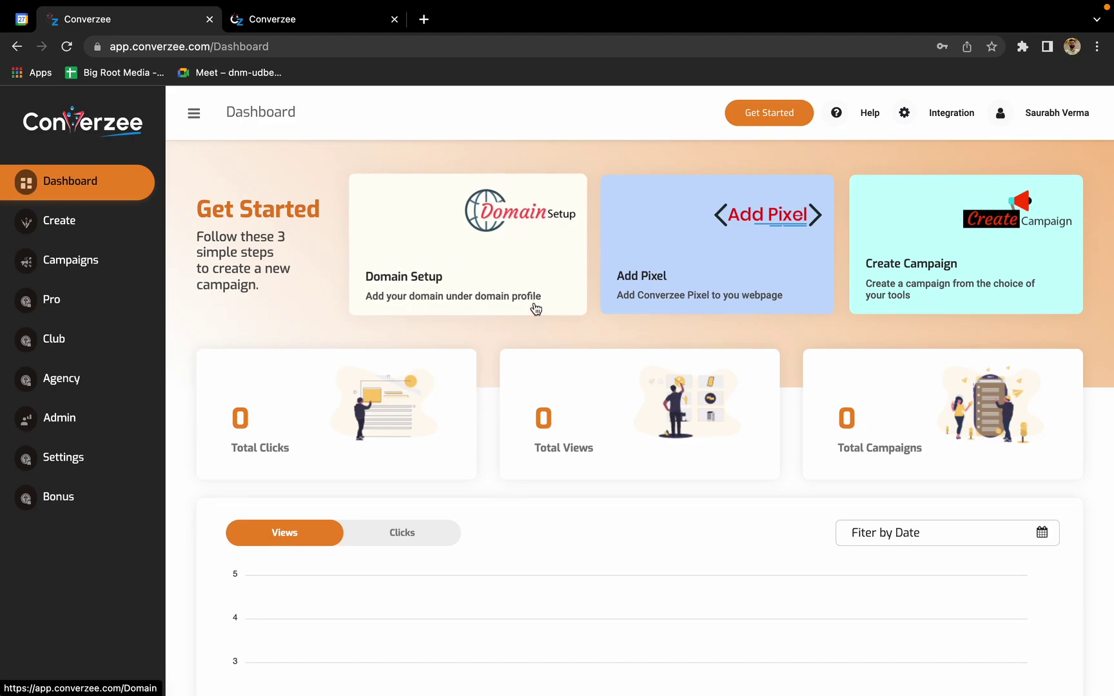
{"action": "left_click", "coordinate": [446, 248]}
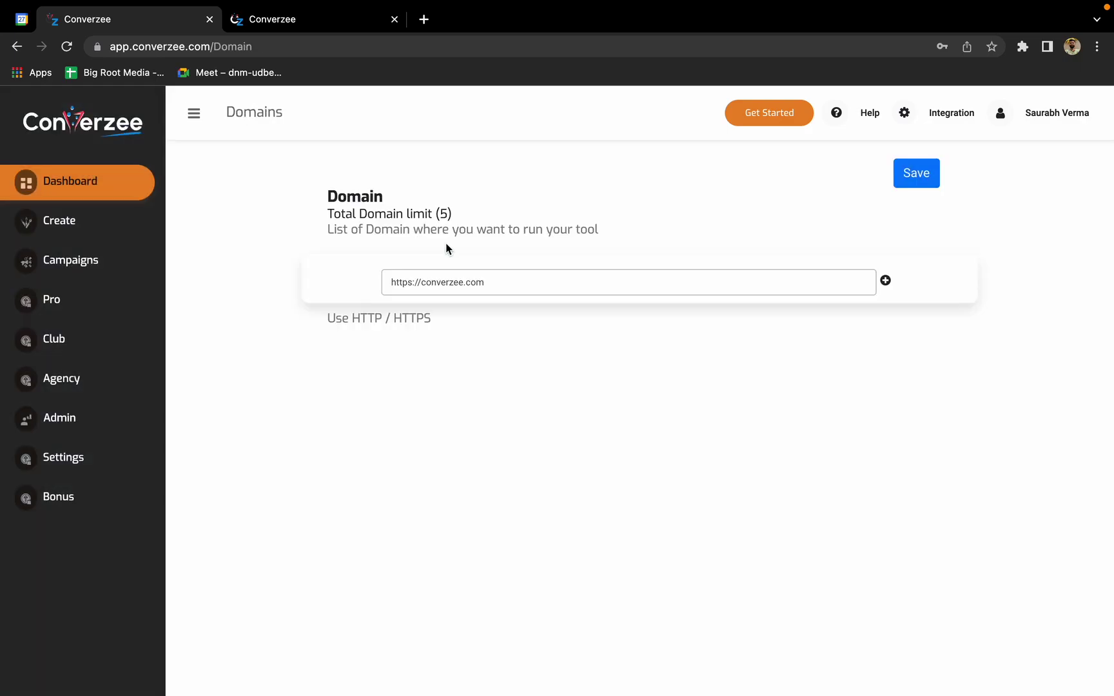
{"action": "left_click", "coordinate": [570, 268]}
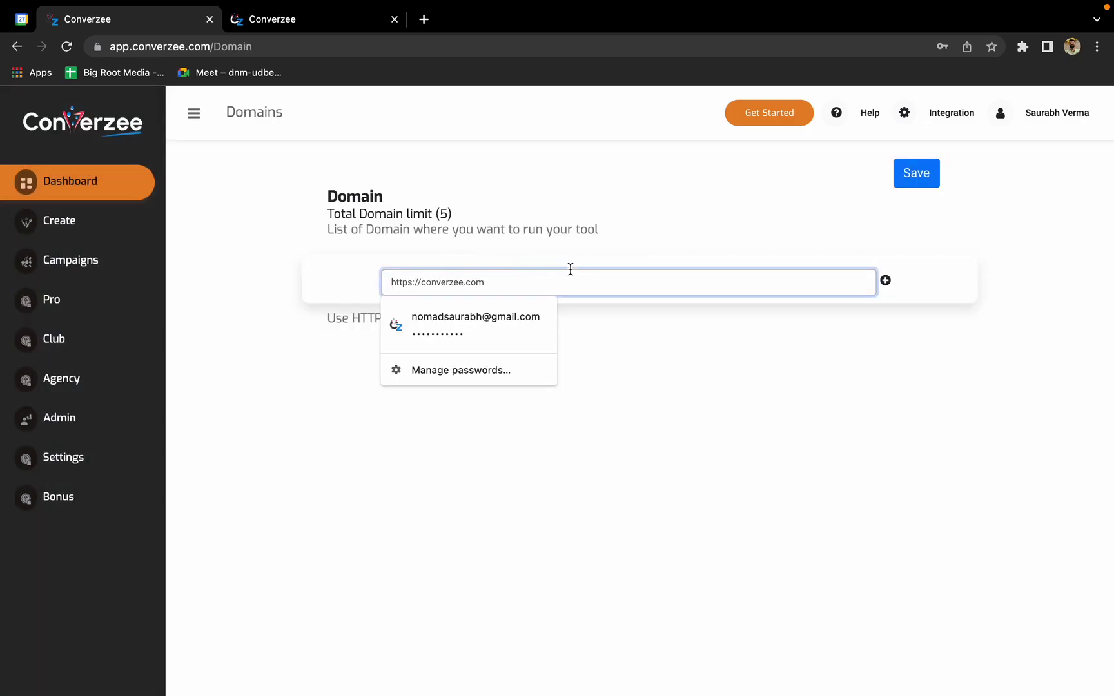
{"action": "left_click", "coordinate": [576, 161]}
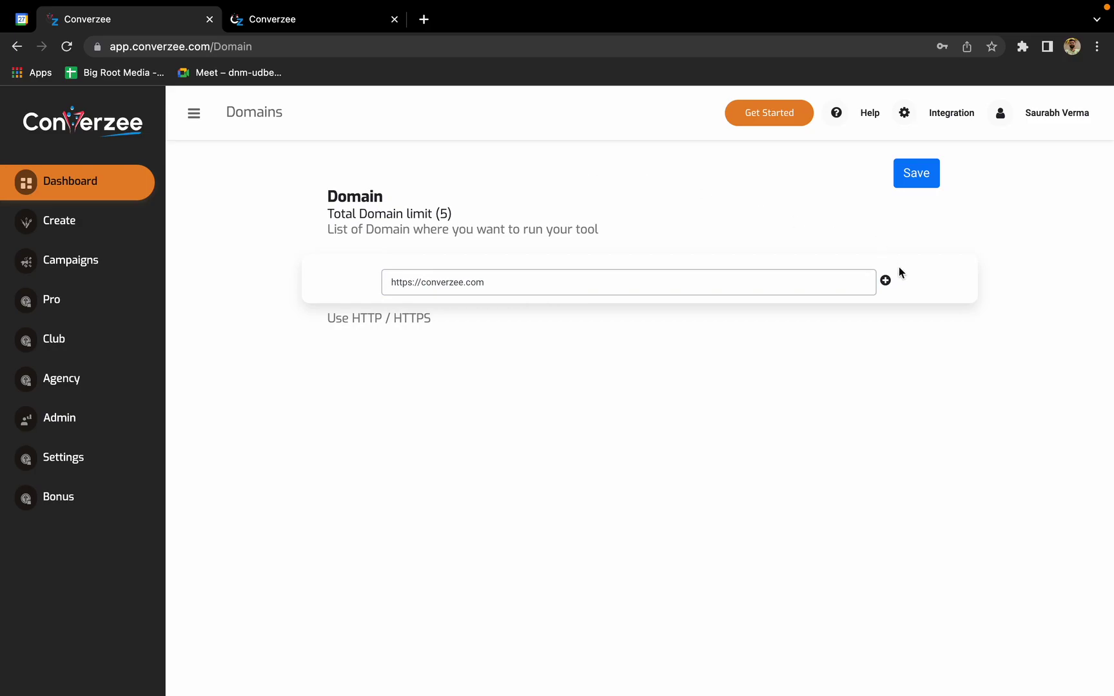
{"action": "left_click", "coordinate": [885, 281]}
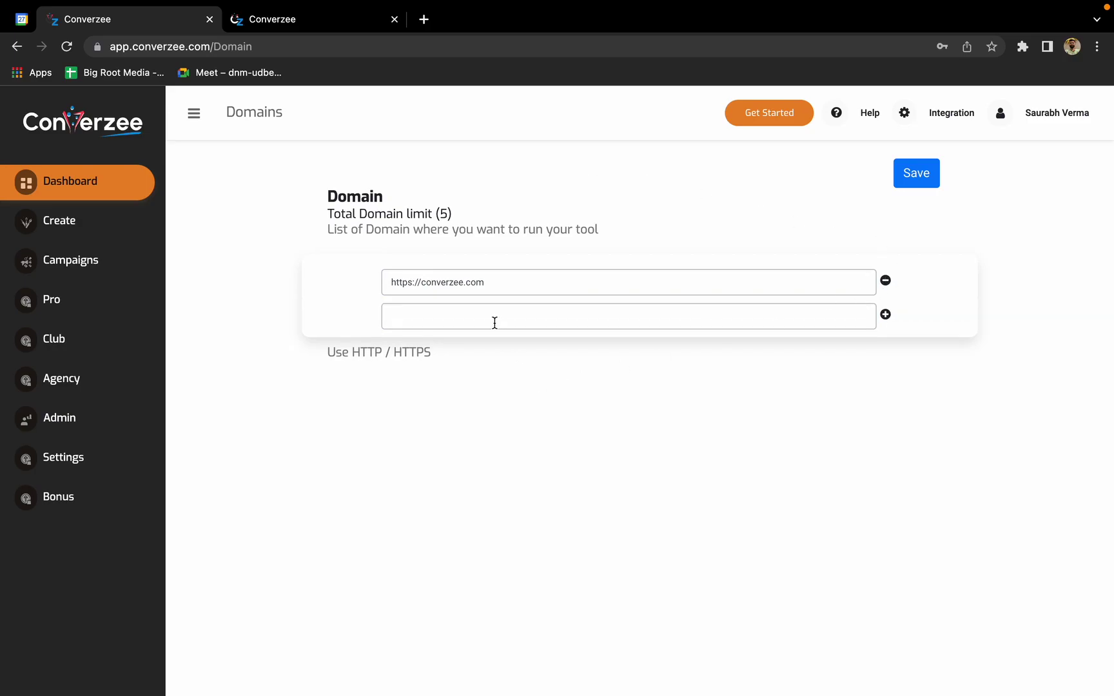
{"action": "left_click", "coordinate": [299, 20]}
{"action": "left_click", "coordinate": [281, 43]}
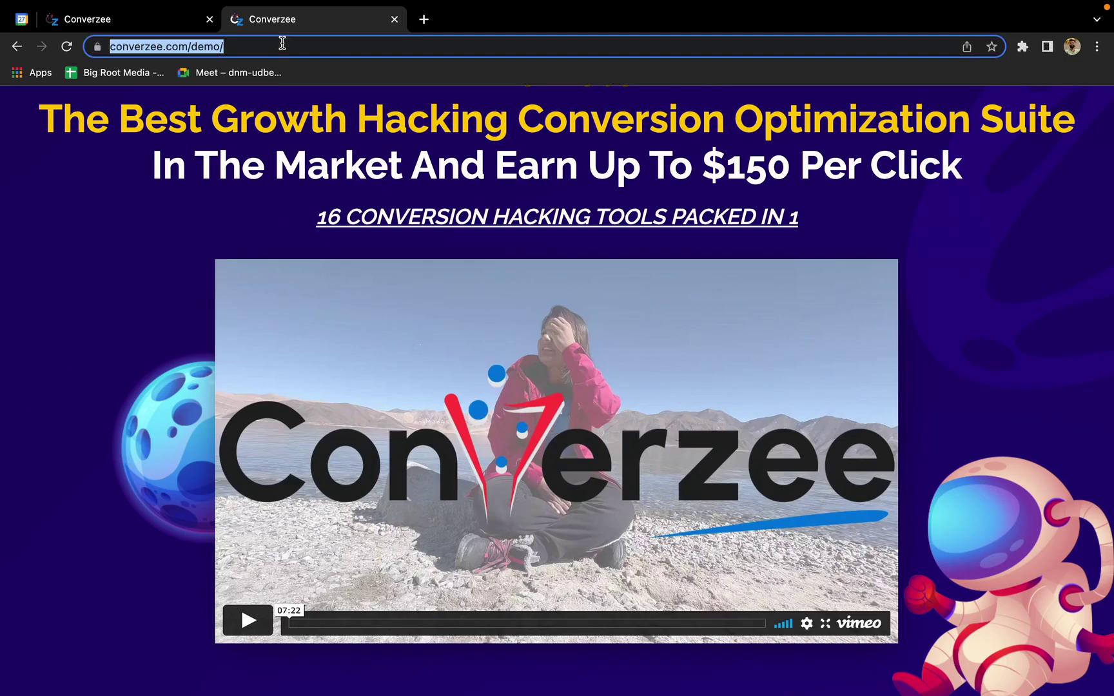
{"action": "left_click", "coordinate": [282, 43]}
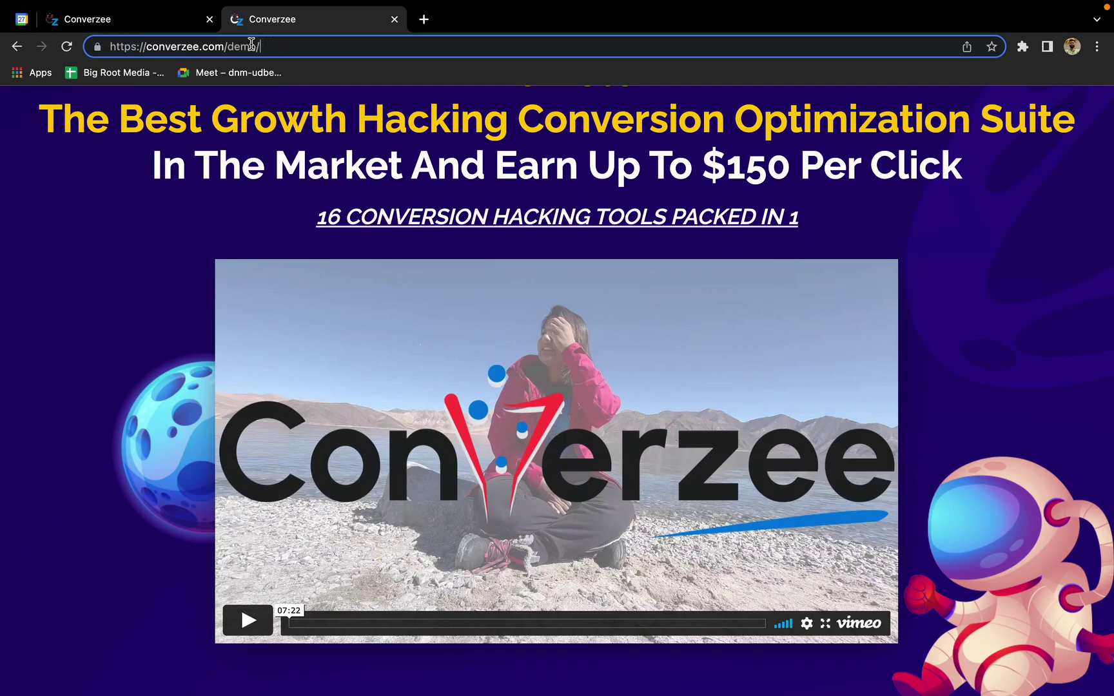
{"action": "left_click_drag", "start_coordinate": [226, 43], "coordinate": [107, 42]}
{"action": "left_click", "coordinate": [125, 24]}
{"action": "left_click", "coordinate": [517, 277]}
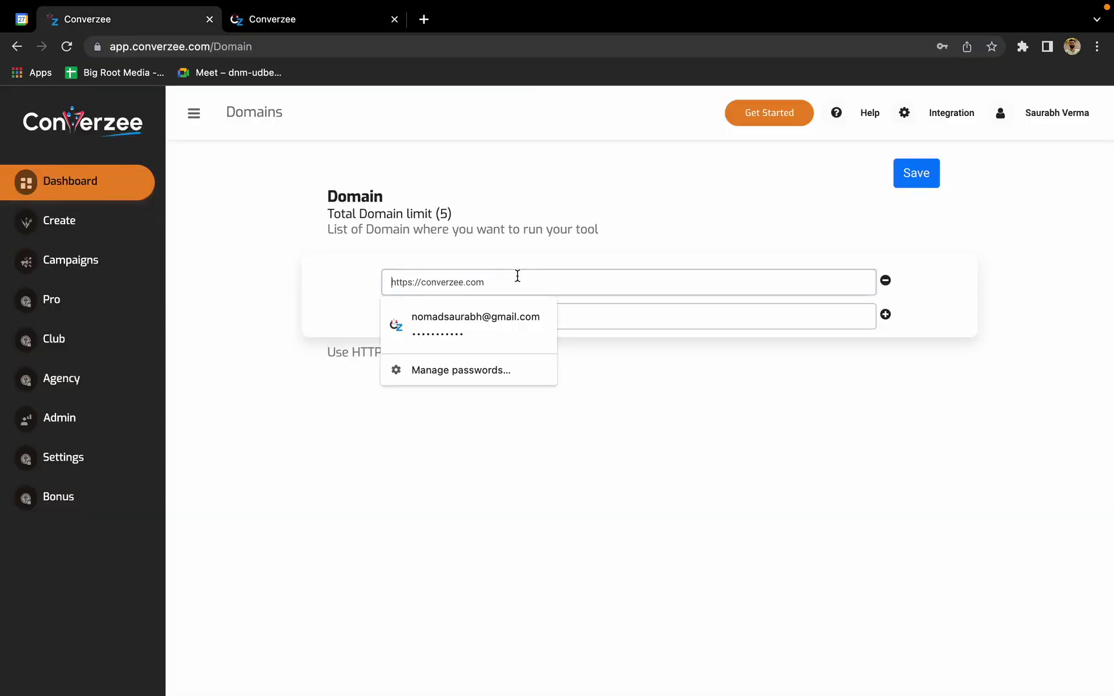
{"action": "left_click", "coordinate": [902, 186]}
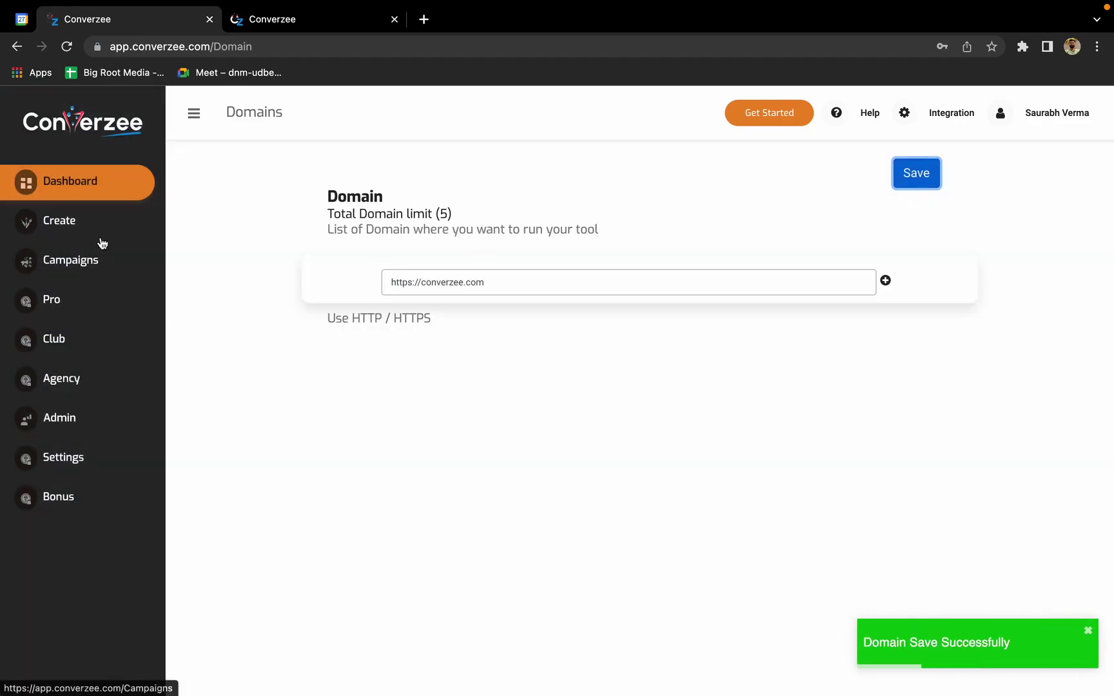
Copy the pixel script code from the Add Pixel page, then go back to the Dashboard
{"action": "left_click", "coordinate": [87, 179]}
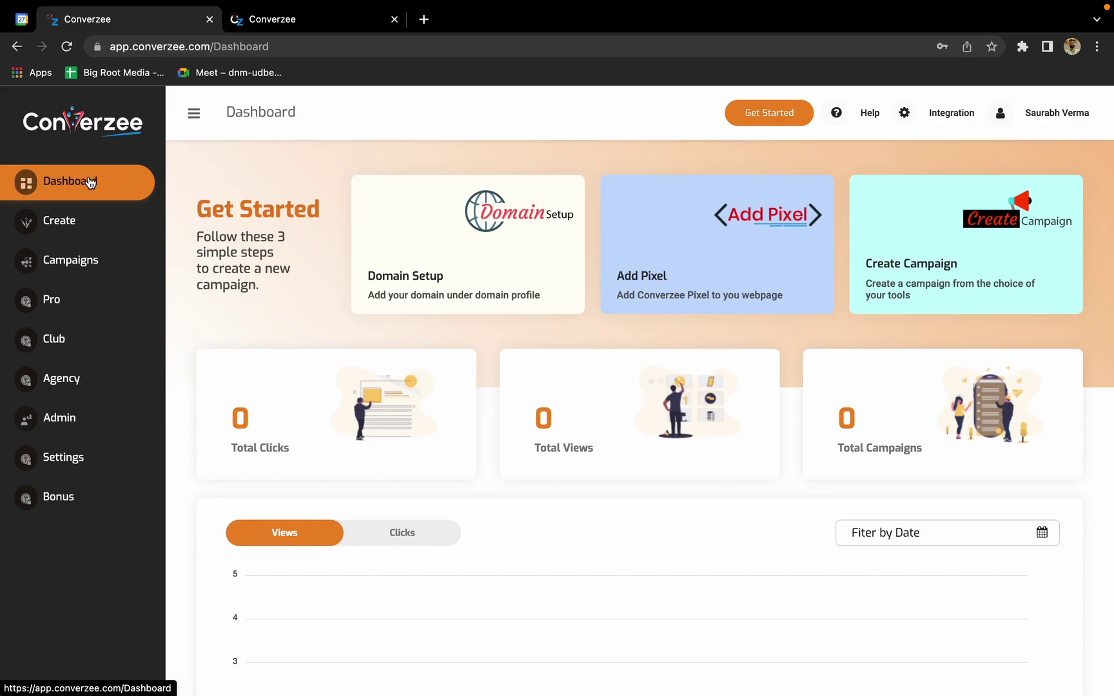
{"action": "left_click", "coordinate": [686, 254]}
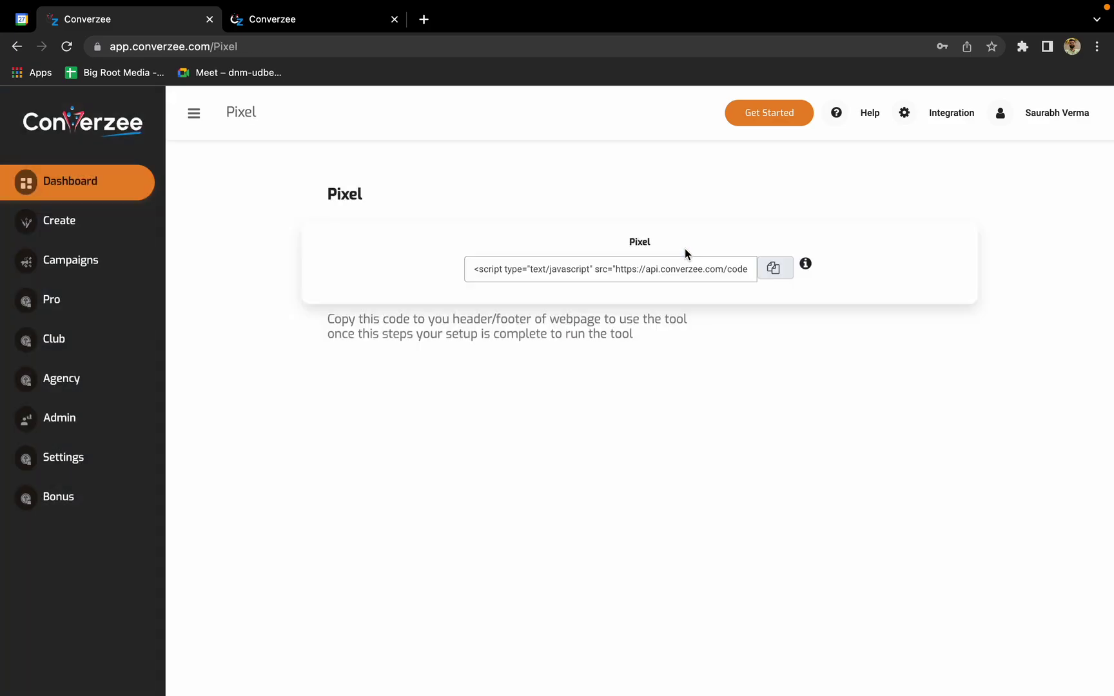
{"action": "left_click", "coordinate": [639, 268]}
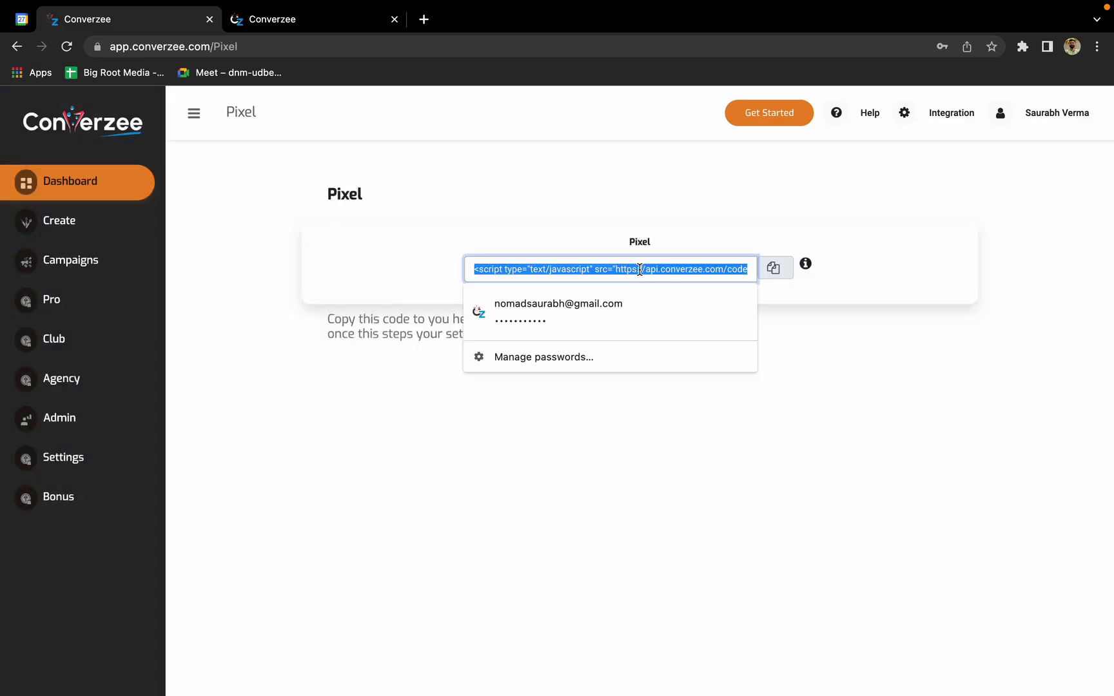
{"action": "left_click", "coordinate": [866, 330]}
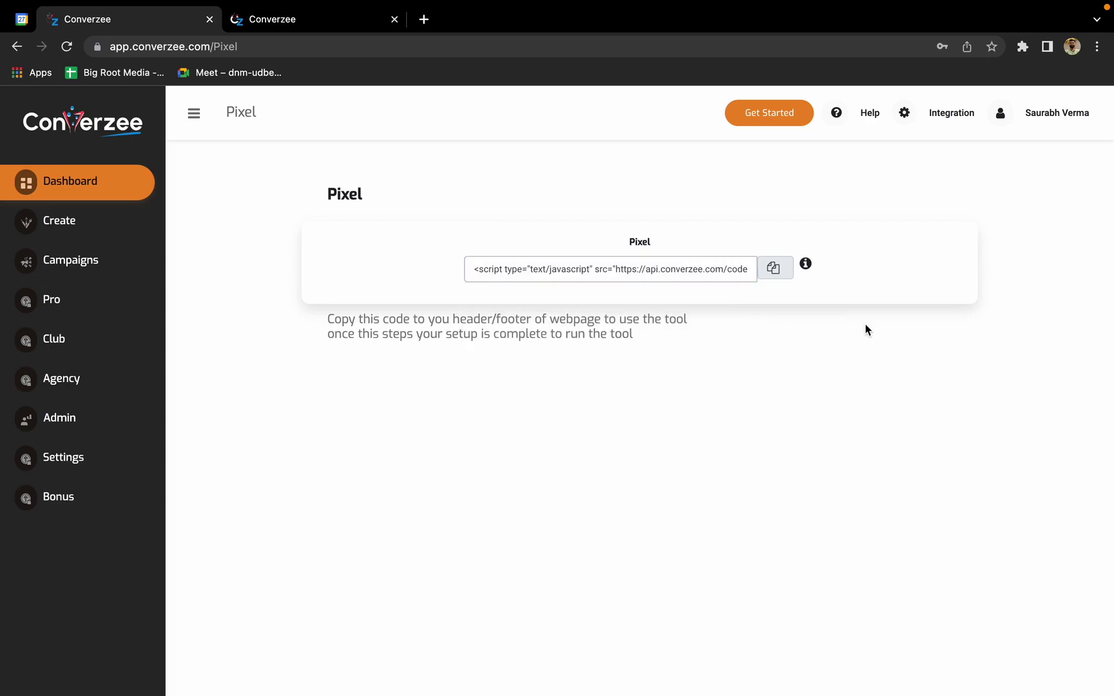
{"action": "left_click", "coordinate": [772, 267]}
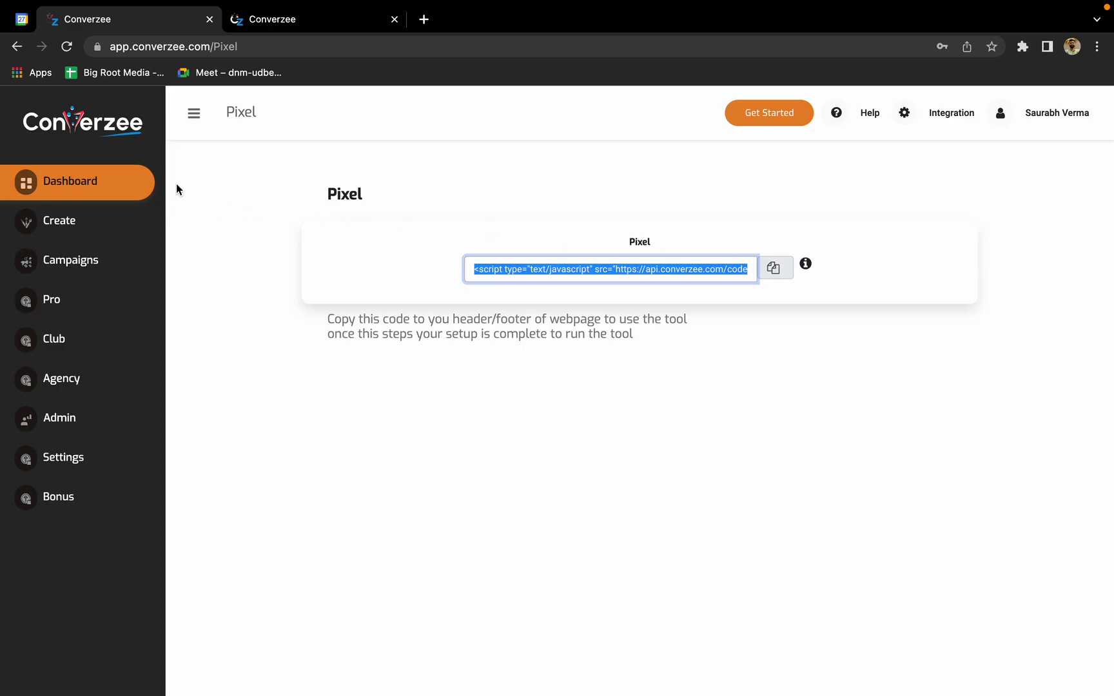
{"action": "left_click", "coordinate": [109, 180]}
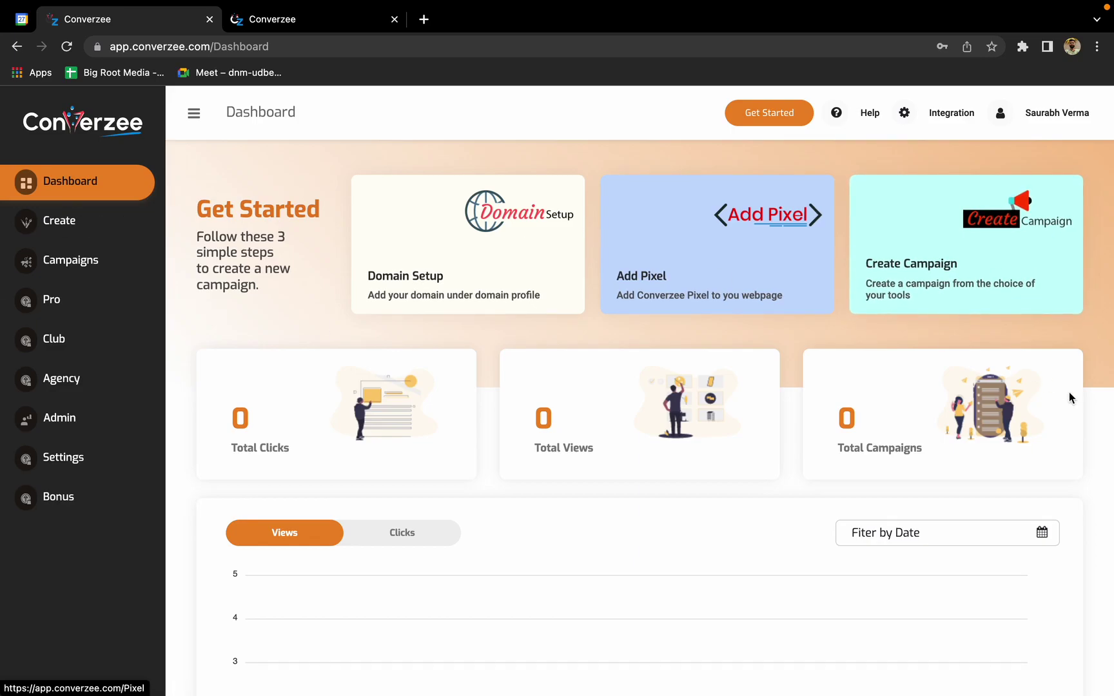
Open Create Campaign and browse types such as Tab Messaging, HELLO BAR + Timer and Central Timer
{"action": "left_click", "coordinate": [946, 263]}
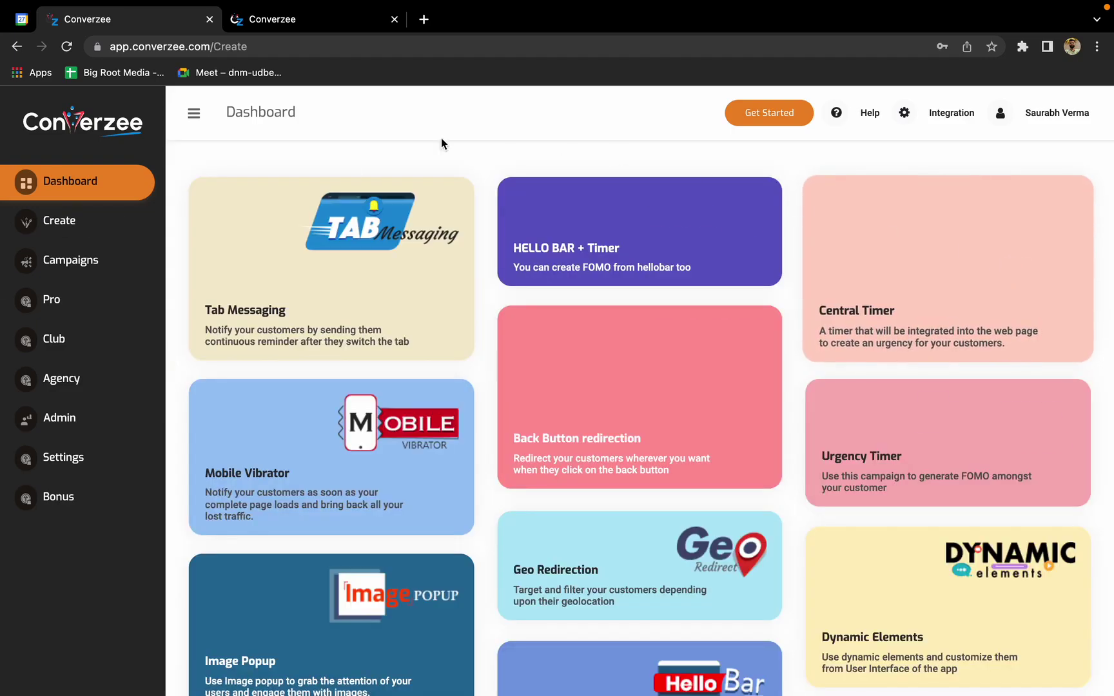
{"action": "scroll", "coordinate": [348, 166], "scroll_direction": "down", "scroll_amount": 5}
{"action": "scroll", "coordinate": [349, 166], "scroll_direction": "up", "scroll_amount": 3}
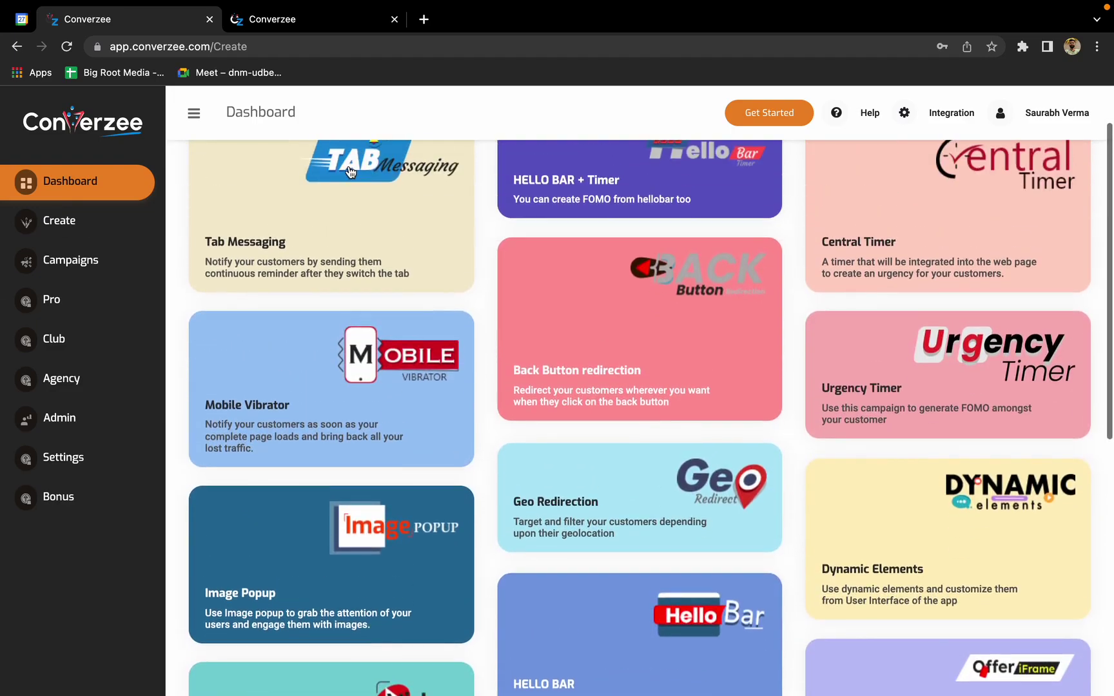
{"action": "scroll", "coordinate": [348, 166], "scroll_direction": "up", "scroll_amount": 2}
{"action": "scroll", "coordinate": [348, 166], "scroll_direction": "down", "scroll_amount": 2}
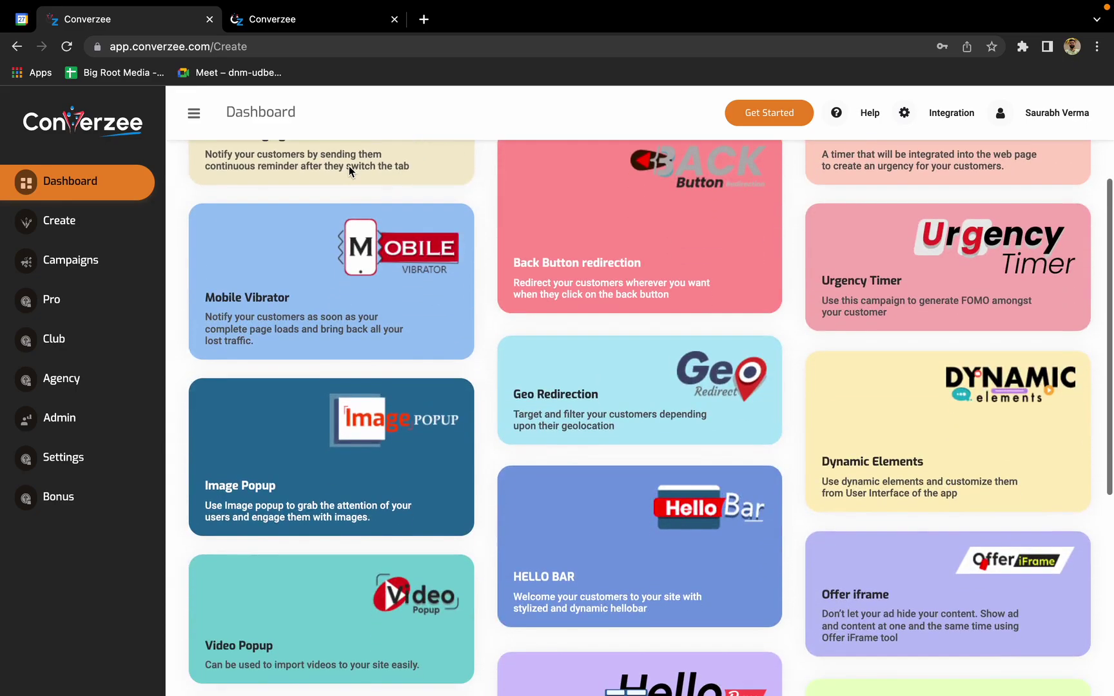
{"action": "scroll", "coordinate": [349, 167], "scroll_direction": "up", "scroll_amount": 3}
{"action": "scroll", "coordinate": [491, 267], "scroll_direction": "down", "scroll_amount": 5}
{"action": "scroll", "coordinate": [491, 268], "scroll_direction": "down", "scroll_amount": 3}
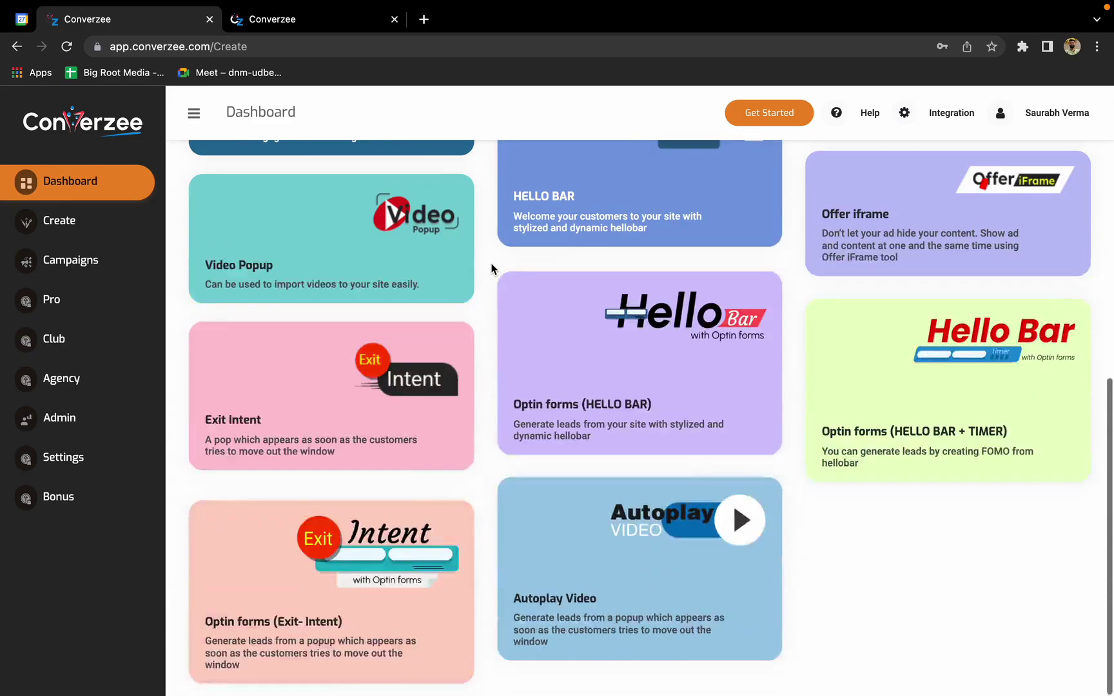
{"action": "scroll", "coordinate": [491, 267], "scroll_direction": "up", "scroll_amount": 8}
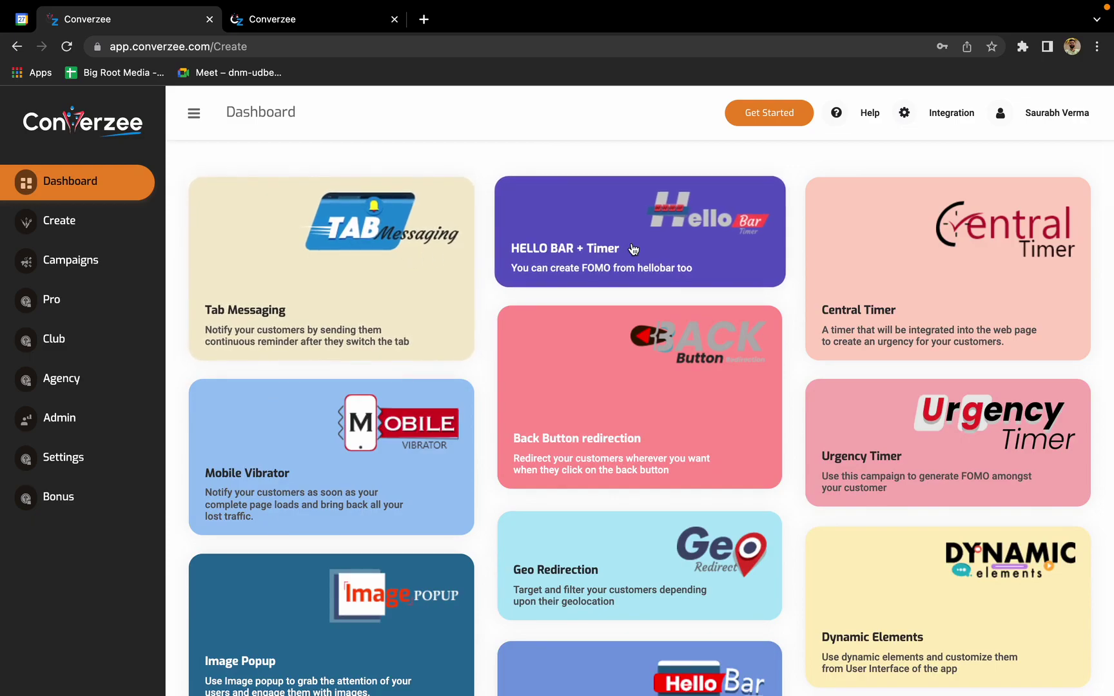
{"action": "scroll", "coordinate": [763, 509], "scroll_direction": "down", "scroll_amount": 4}
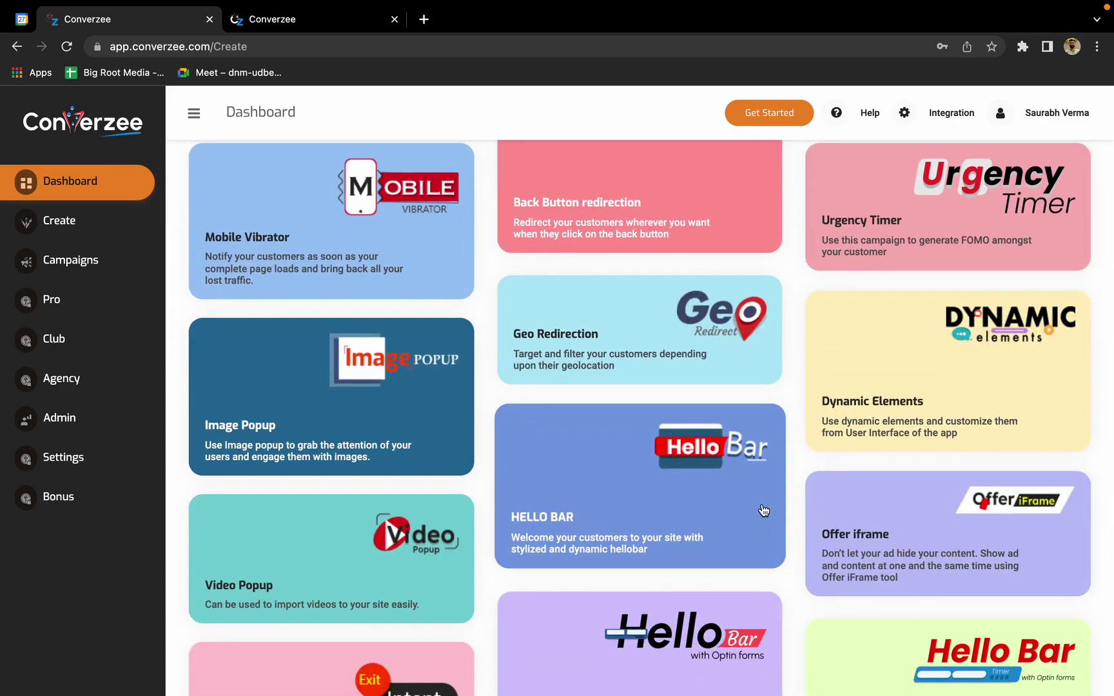
{"action": "scroll", "coordinate": [763, 511], "scroll_direction": "up", "scroll_amount": 4}
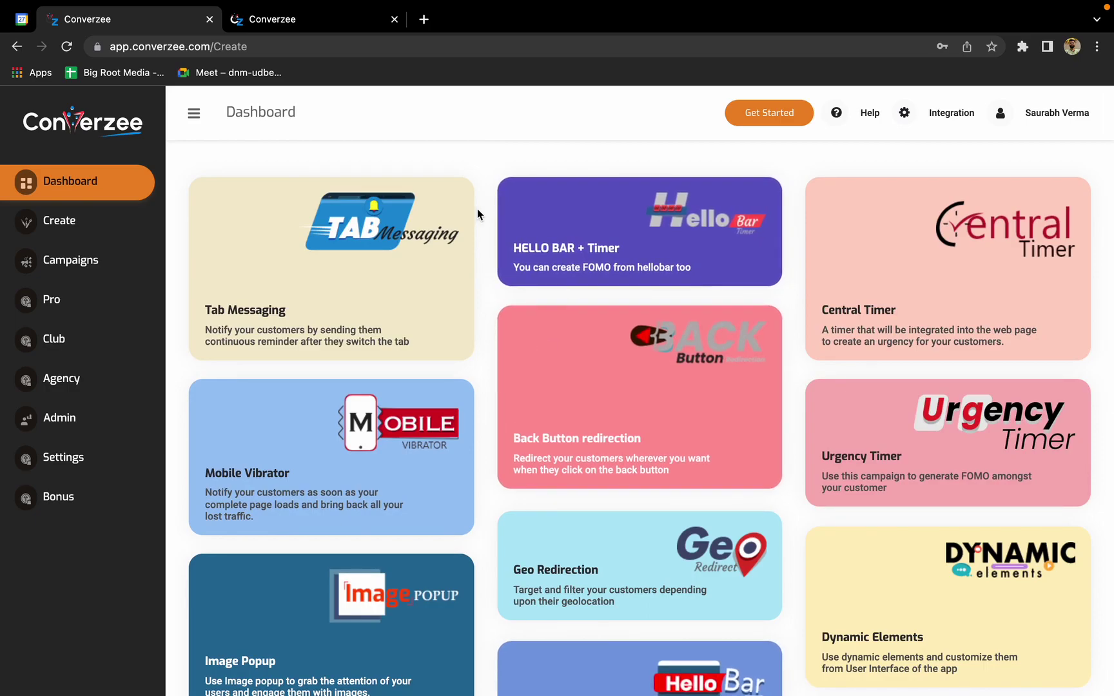
Choose the Tab Messaging type and enter 'Tab Message demo' as the campaign name
{"action": "left_click", "coordinate": [359, 264]}
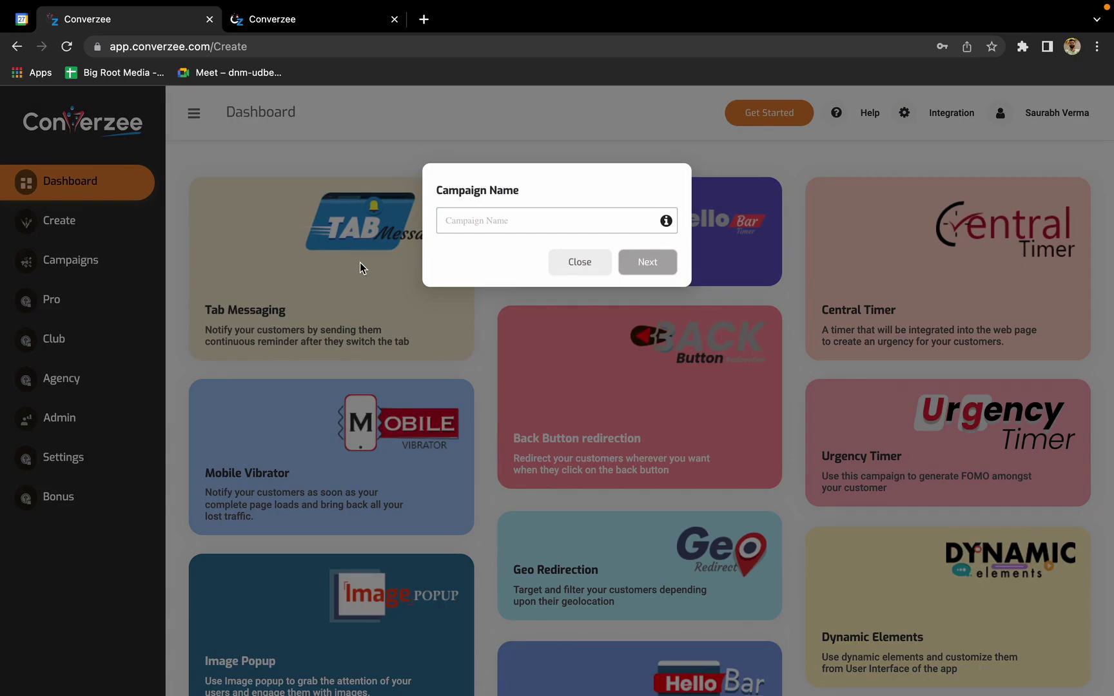
{"action": "left_click", "coordinate": [493, 222]}
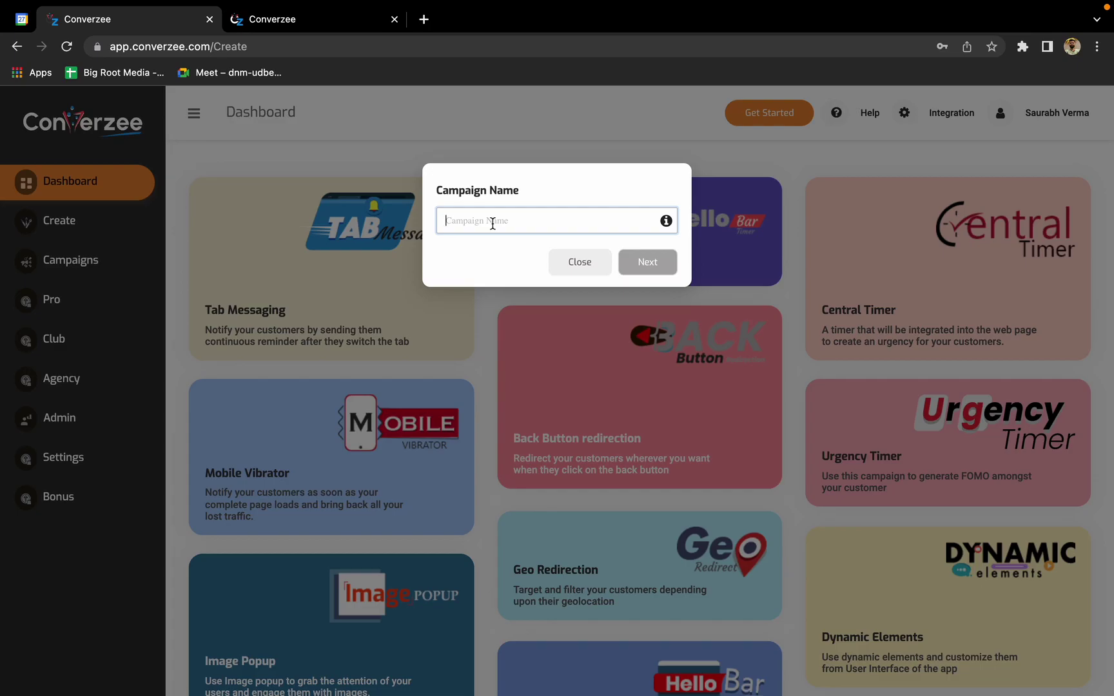
{"action": "type", "text": "Tab Messa"}
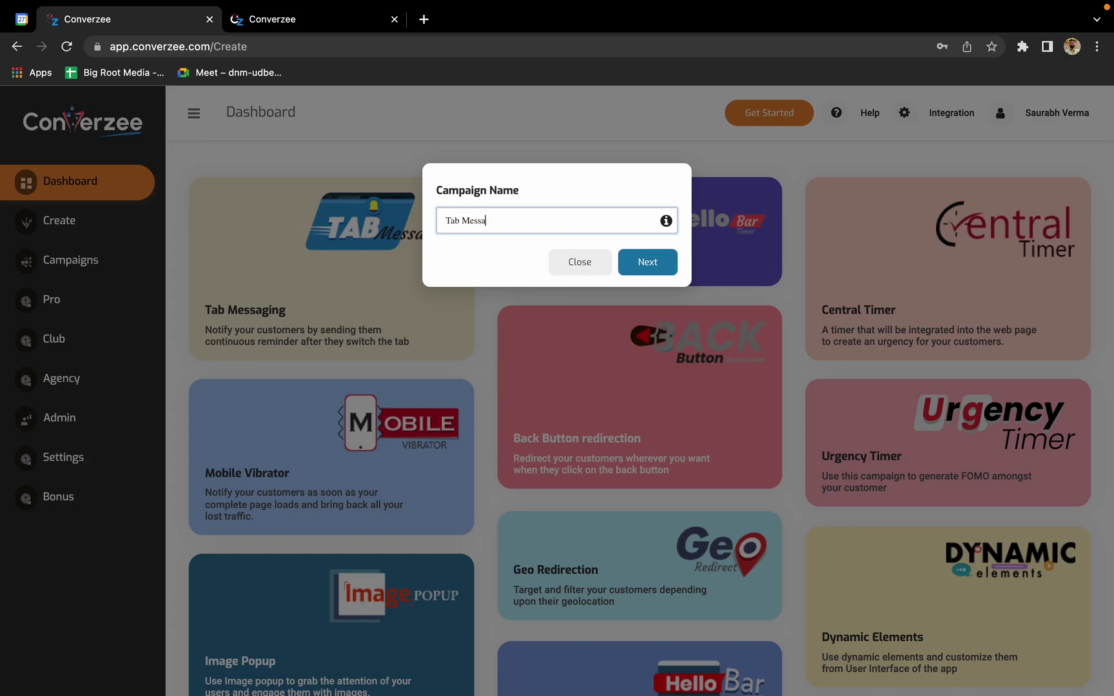
{"action": "type", "text": "ge demo"}
Confirm the campaign name and add a custom tab message 'hi there!'
{"action": "left_click", "coordinate": [665, 266]}
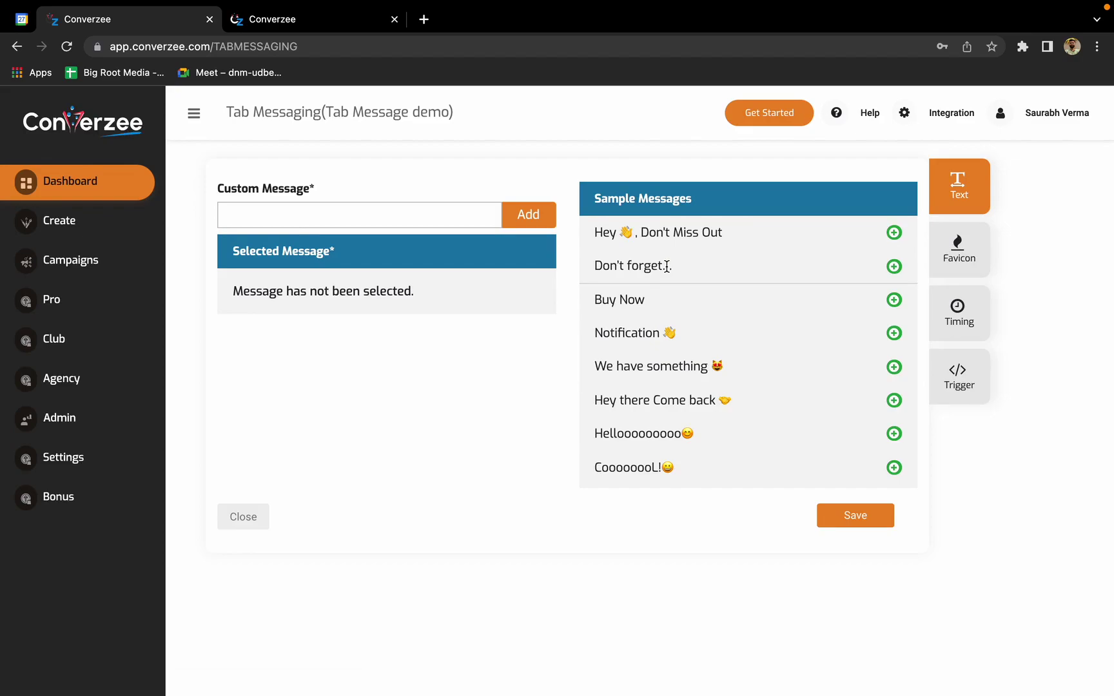
{"action": "left_click", "coordinate": [273, 209]}
{"action": "type", "text": "h"}
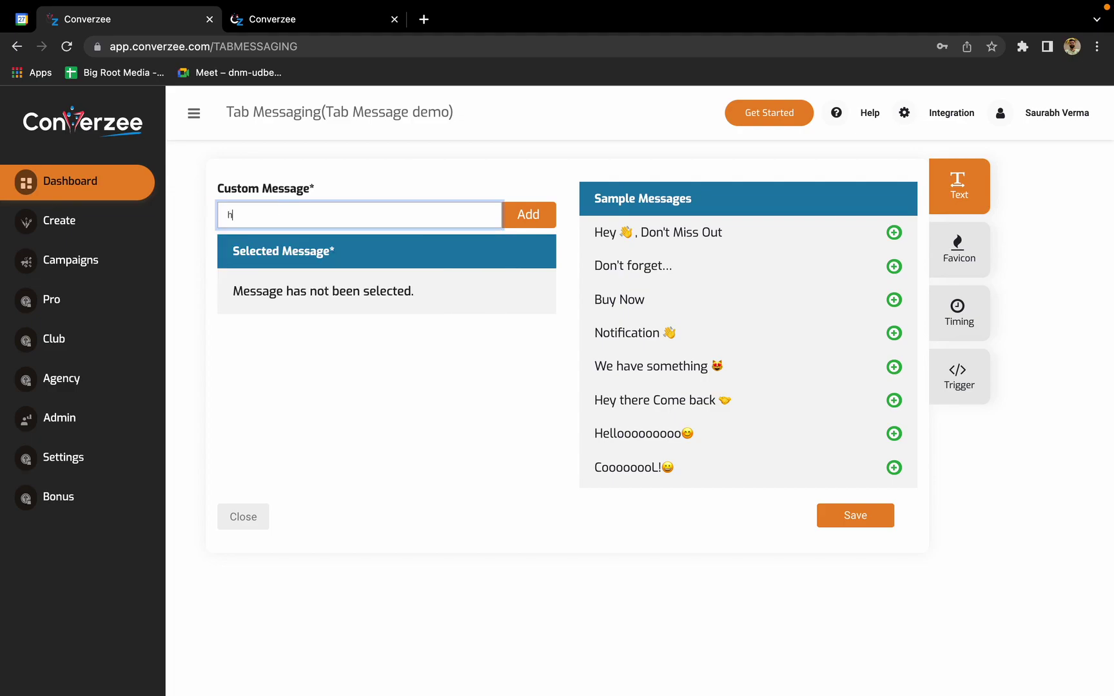
{"action": "type", "text": "i therez1"}
{"action": "key", "text": "BackSpace"}
{"action": "key", "text": "BackSpace"}
{"action": "type", "text": "!"}
{"action": "left_click", "coordinate": [532, 215]}
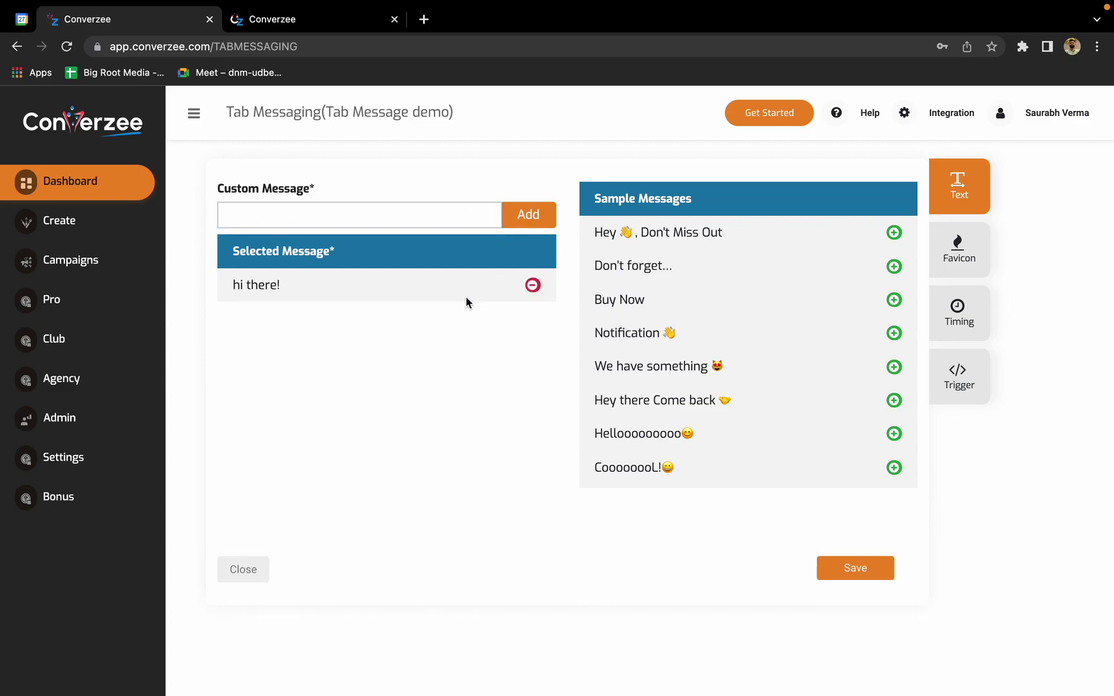
Add five sample messages, including Don't Miss Out and Hey there Come back, then show the Favicon options
{"action": "left_click", "coordinate": [894, 232]}
{"action": "left_click", "coordinate": [894, 266]}
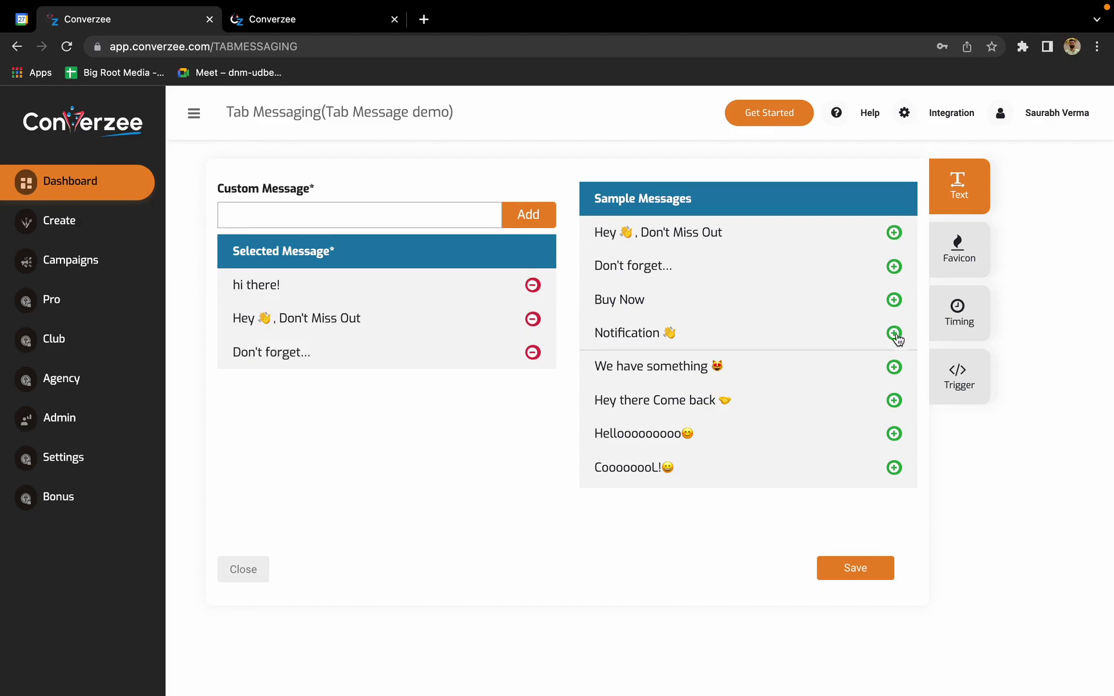
{"action": "left_click", "coordinate": [893, 367]}
{"action": "left_click", "coordinate": [893, 400]}
{"action": "left_click", "coordinate": [893, 433]}
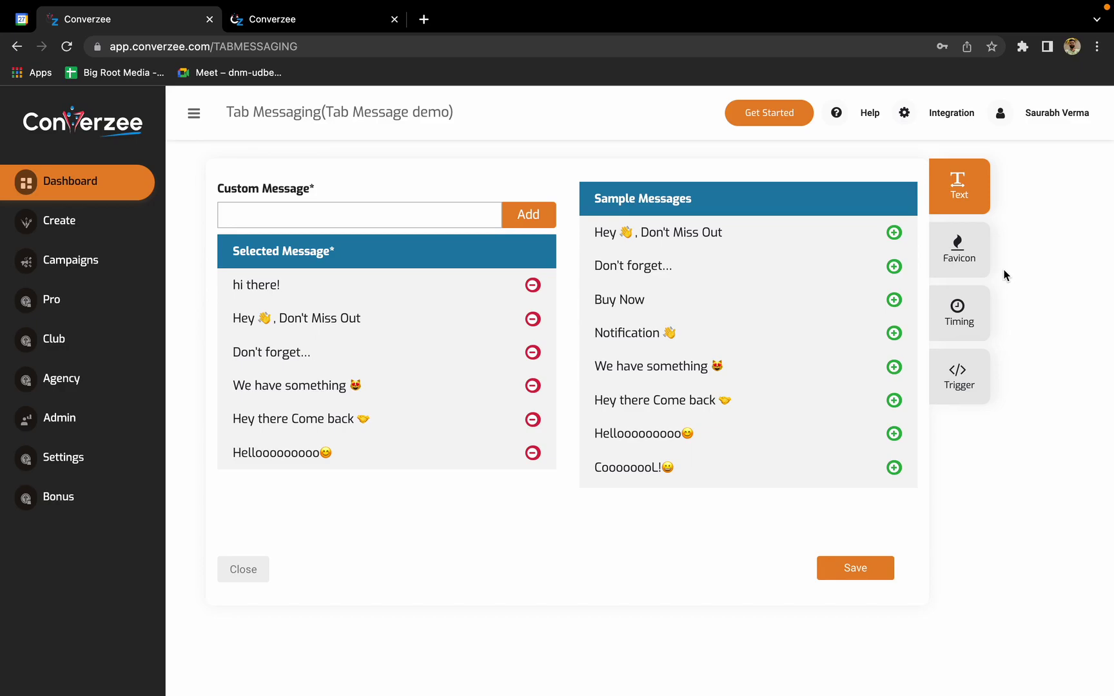
{"action": "left_click", "coordinate": [973, 252]}
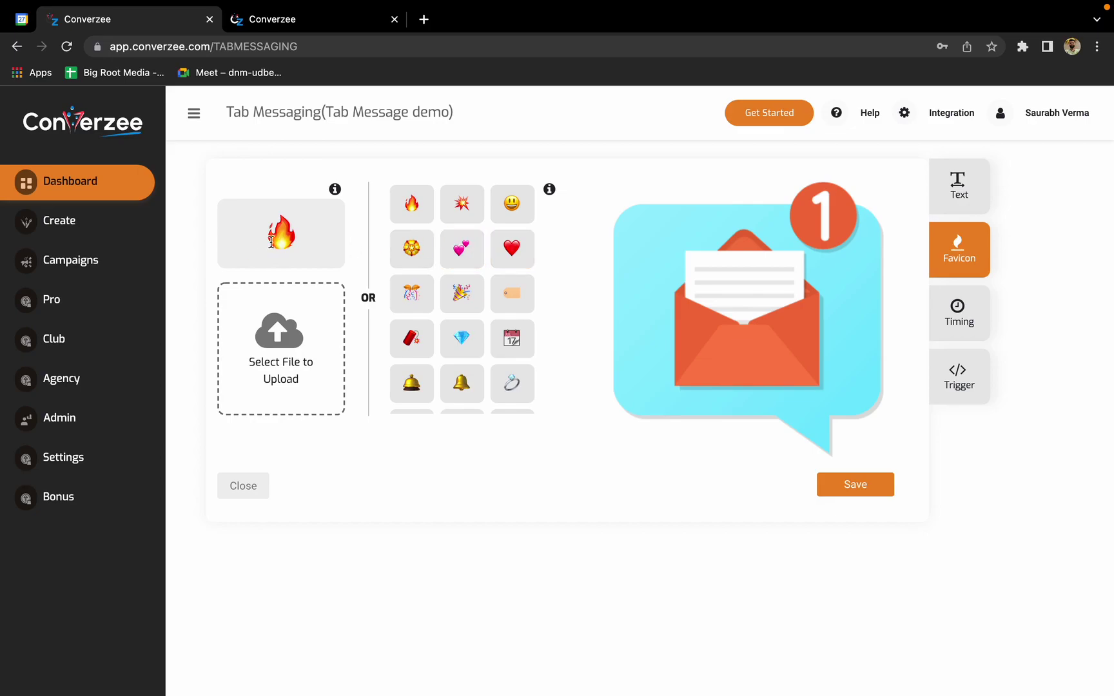
Pick the flower emoji from the grid to replace the fire favicon
{"action": "double_click", "coordinate": [407, 256]}
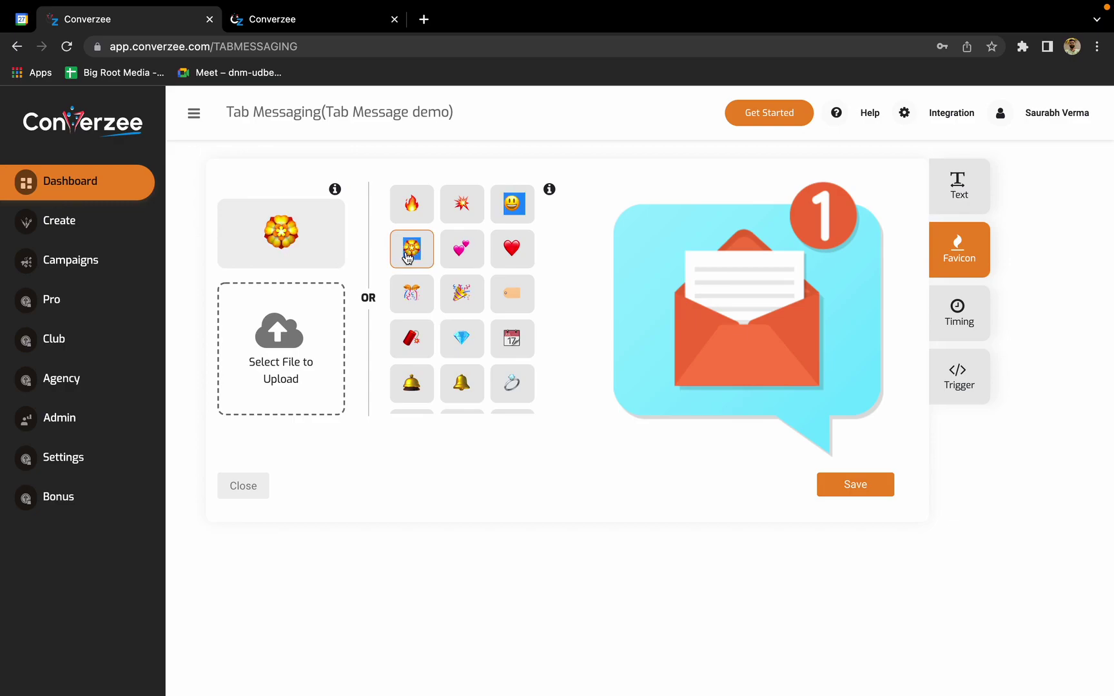
{"action": "left_click", "coordinate": [607, 216]}
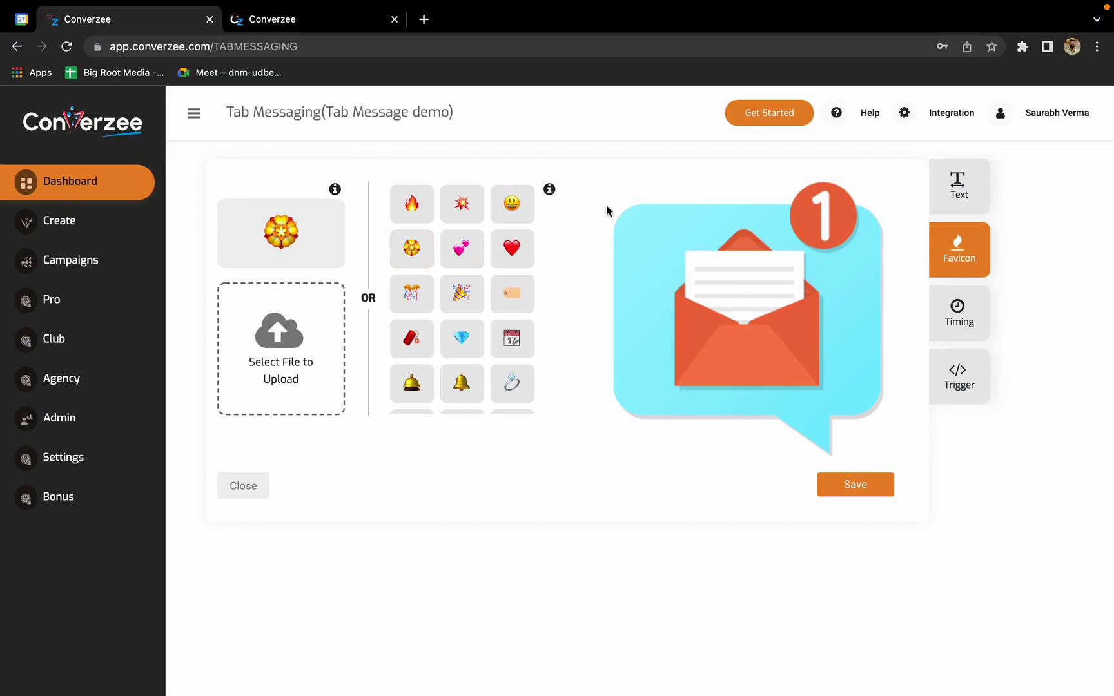
In Timing, keep 0 before the first message and 2 between messages, and unmute sound
{"action": "left_click", "coordinate": [975, 319]}
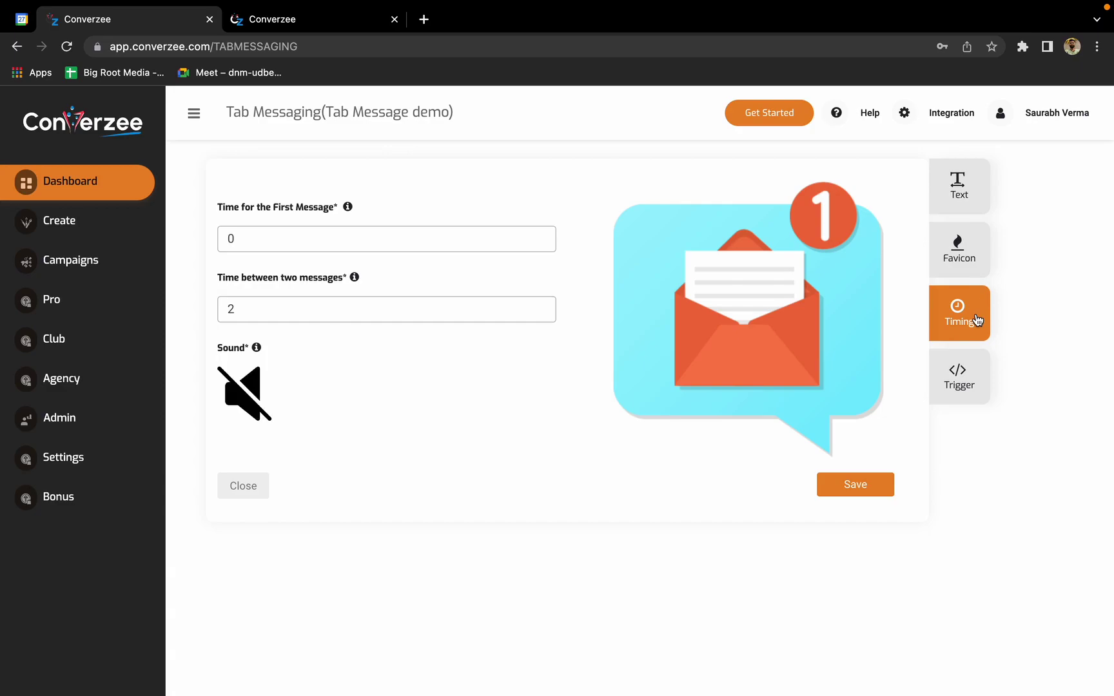
{"action": "left_click", "coordinate": [353, 244]}
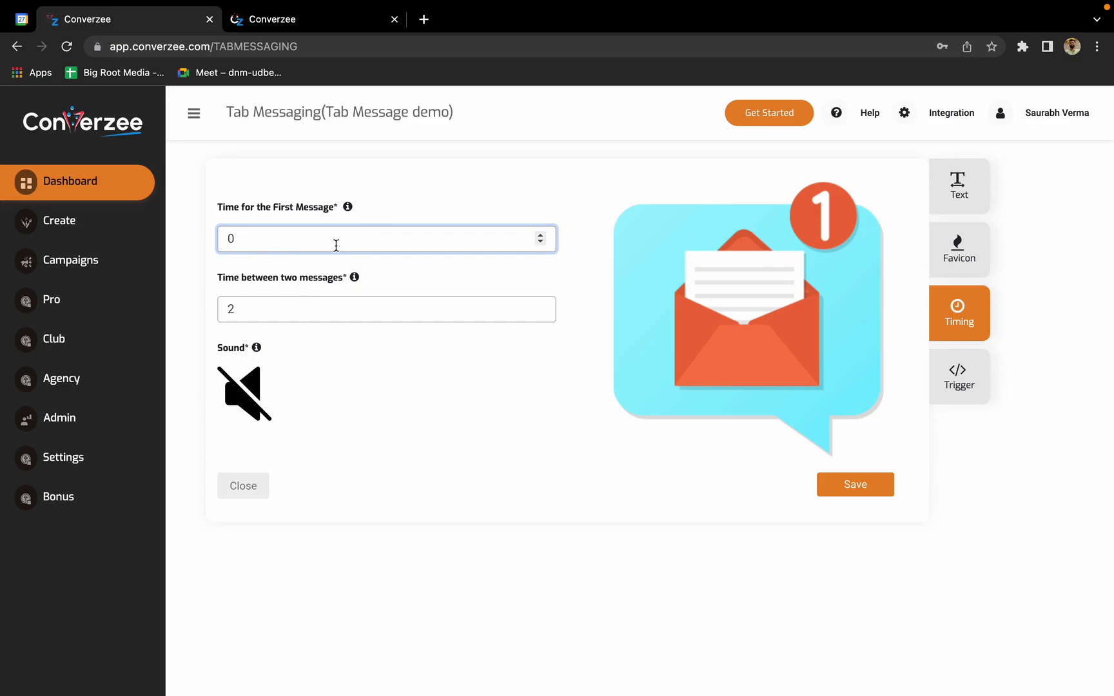
{"action": "left_click", "coordinate": [336, 300]}
{"action": "left_click", "coordinate": [399, 282]}
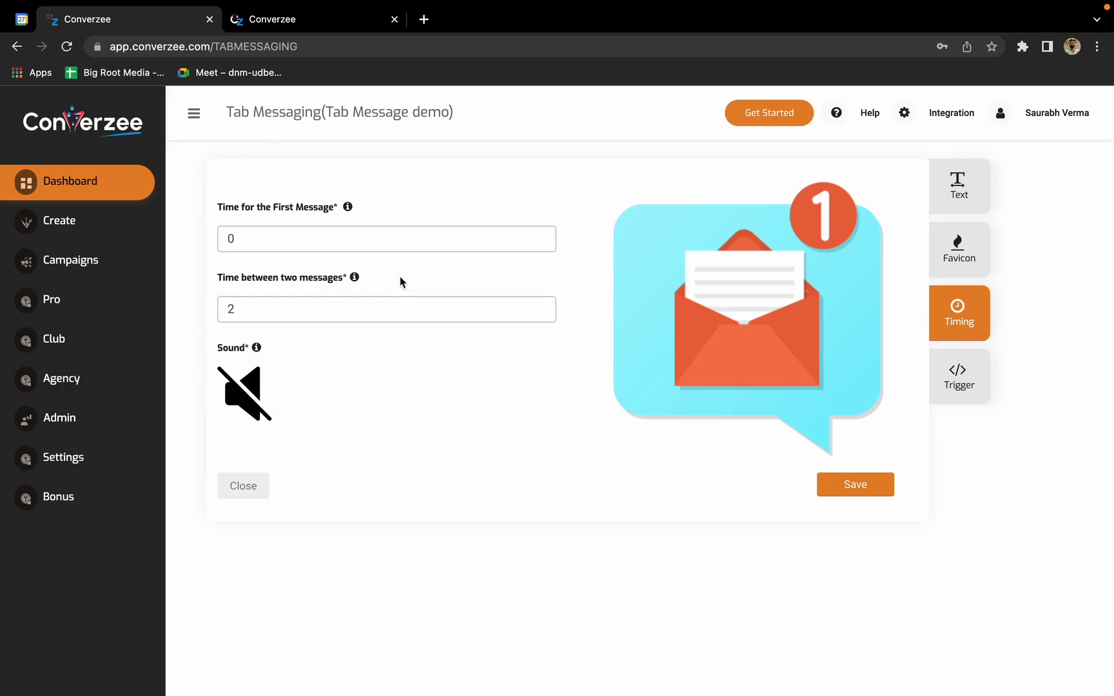
{"action": "left_click", "coordinate": [245, 391]}
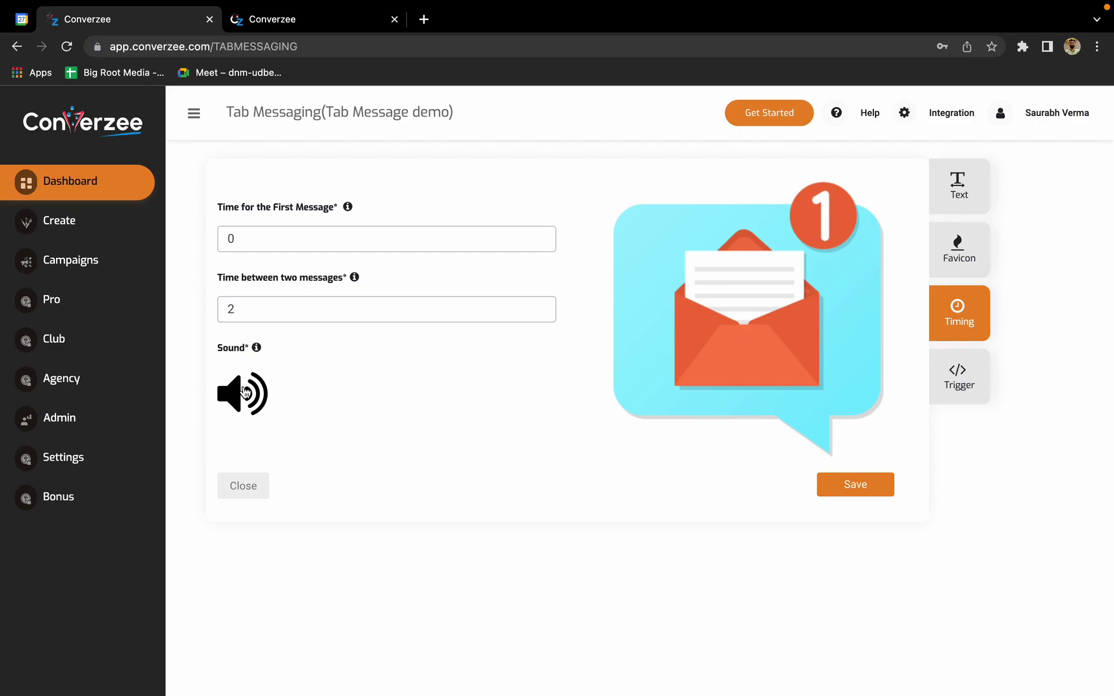
Copy the demo page URL and paste it into the Trigger's Include field, leaving Exclude blank
{"action": "left_click", "coordinate": [976, 381]}
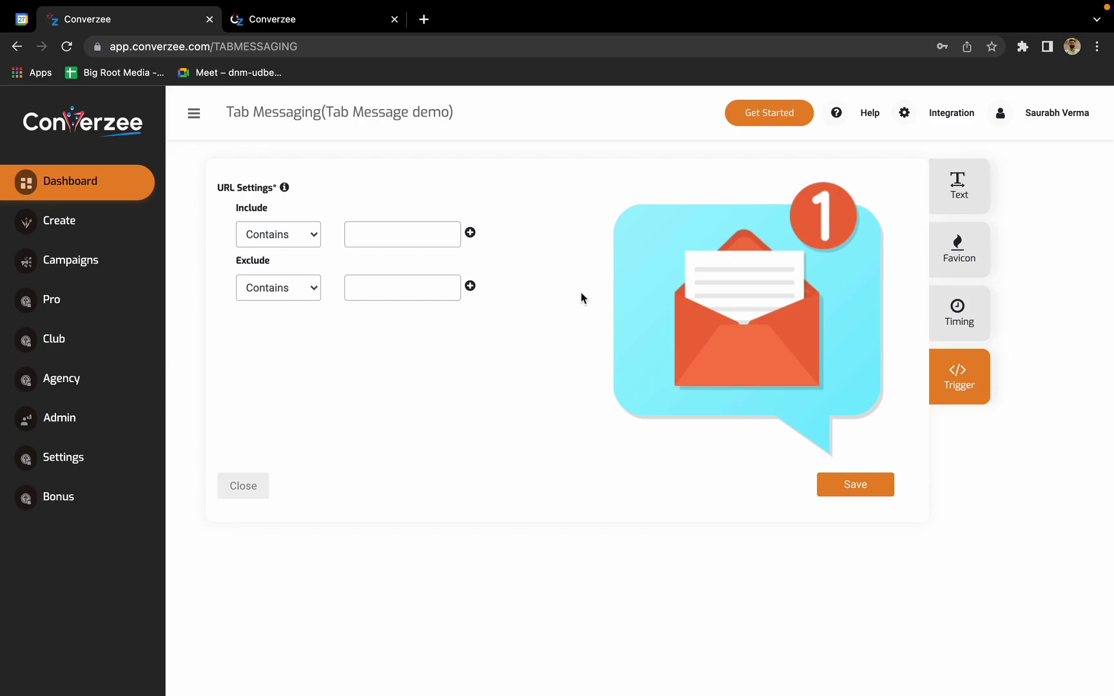
{"action": "left_click", "coordinate": [311, 28]}
{"action": "left_click", "coordinate": [304, 45]}
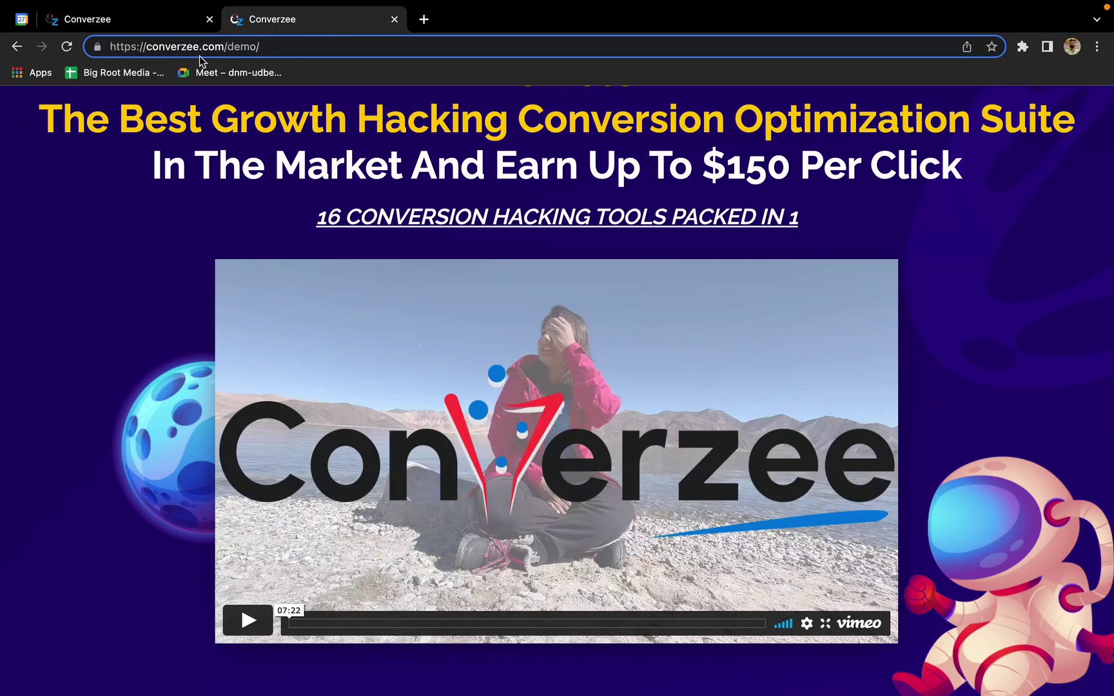
{"action": "left_click_drag", "start_coordinate": [227, 46], "coordinate": [134, 35]}
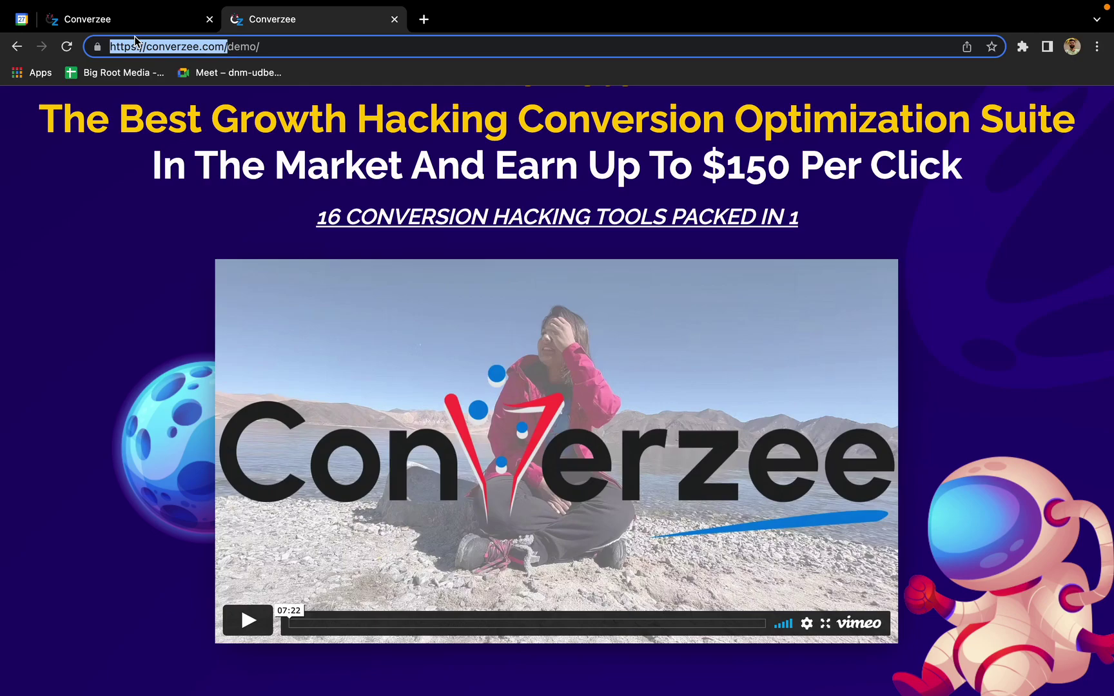
{"action": "key", "text": "super+a"}
{"action": "left_click", "coordinate": [263, 47]}
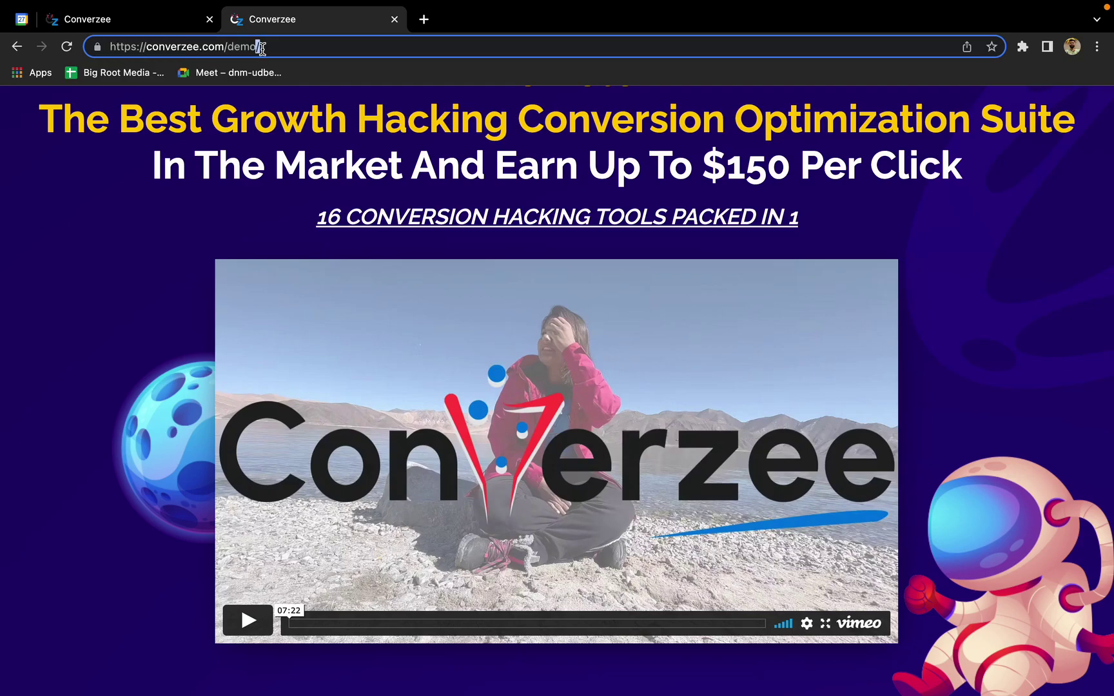
{"action": "key", "text": "super+a"}
{"action": "key", "text": "super+c"}
{"action": "left_click", "coordinate": [139, 19]}
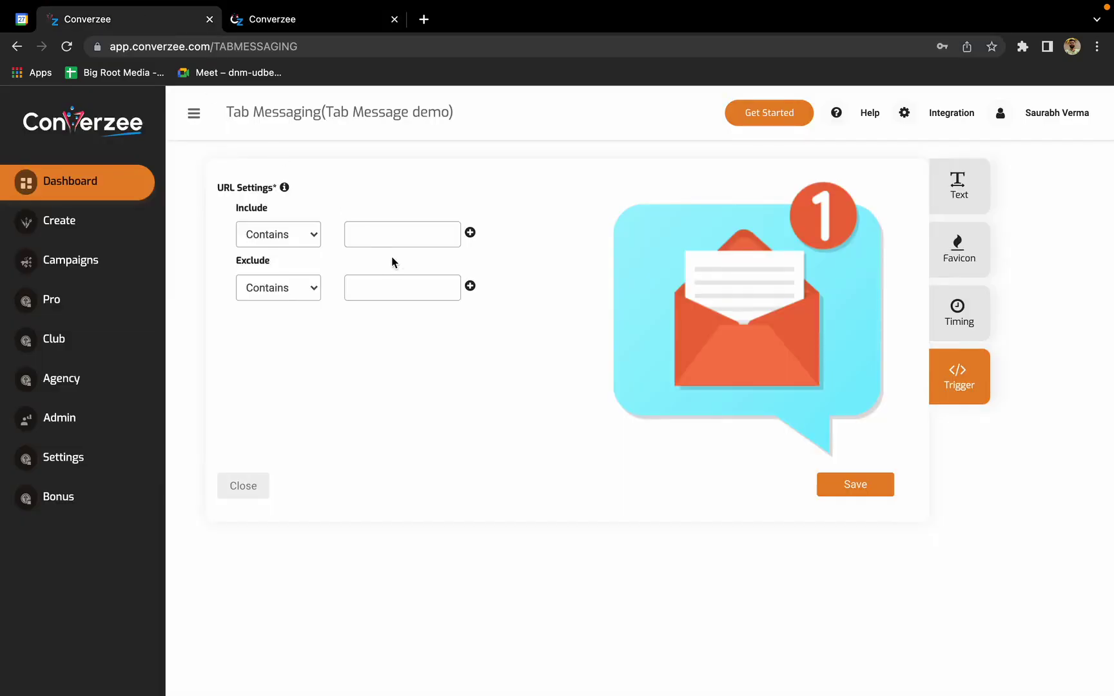
{"action": "left_click", "coordinate": [377, 238]}
{"action": "key", "text": "super+v"}
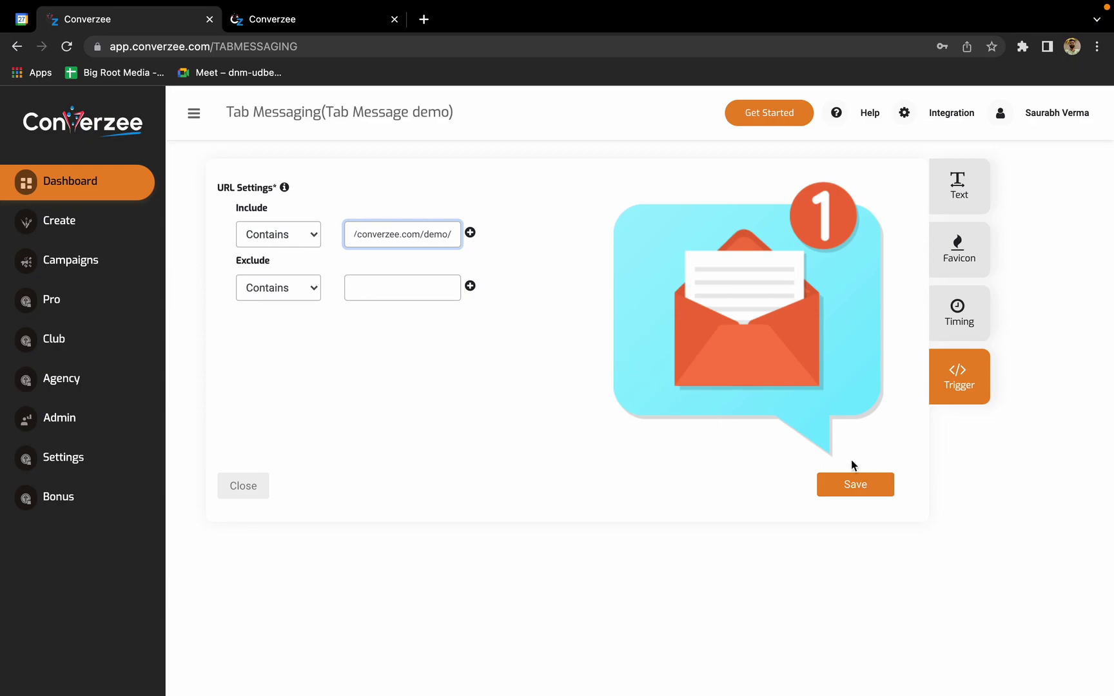
Save Tab Message demo, confirm the success dialog, and reload the demo page to test it
{"action": "left_click", "coordinate": [855, 484]}
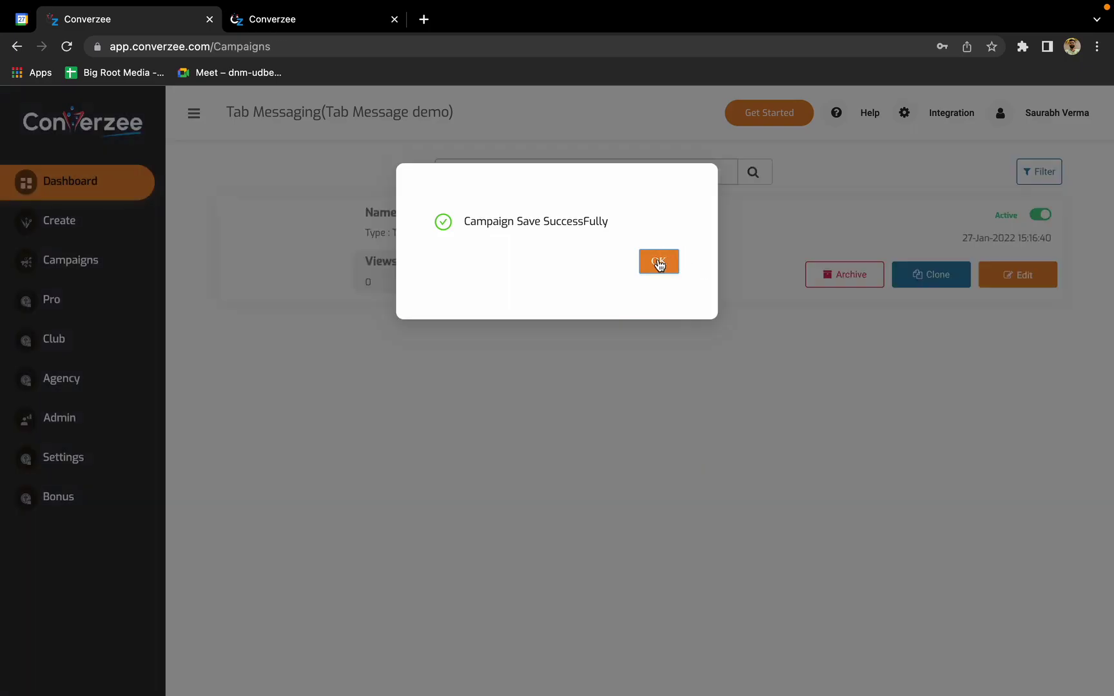
{"action": "left_click", "coordinate": [658, 261]}
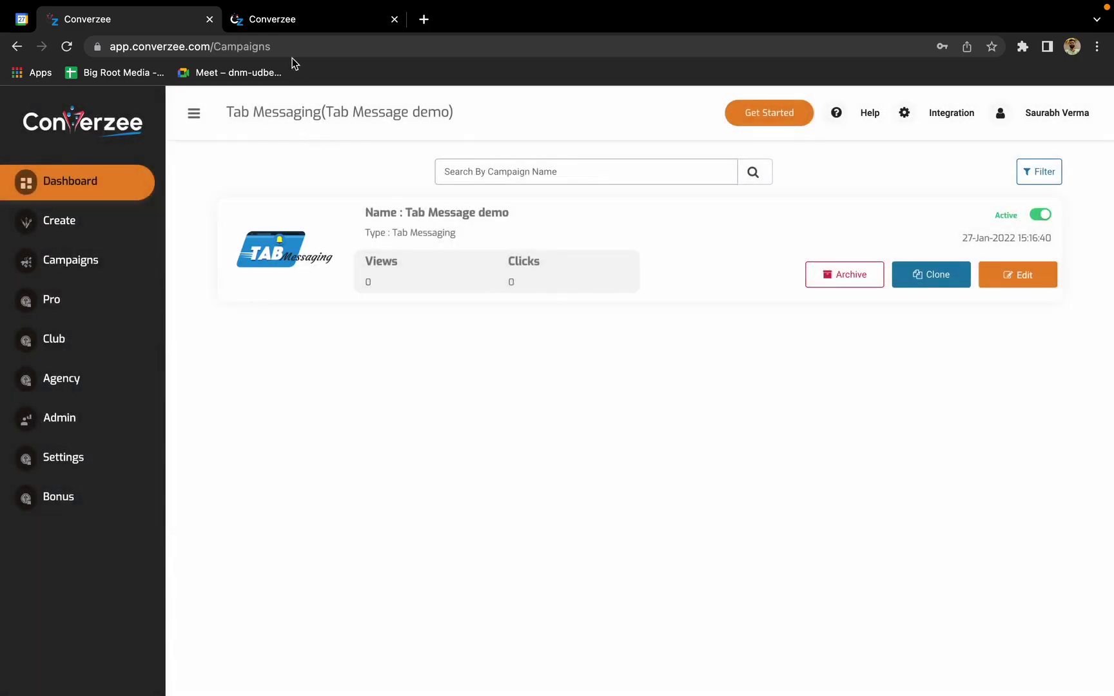
{"action": "left_click", "coordinate": [292, 21]}
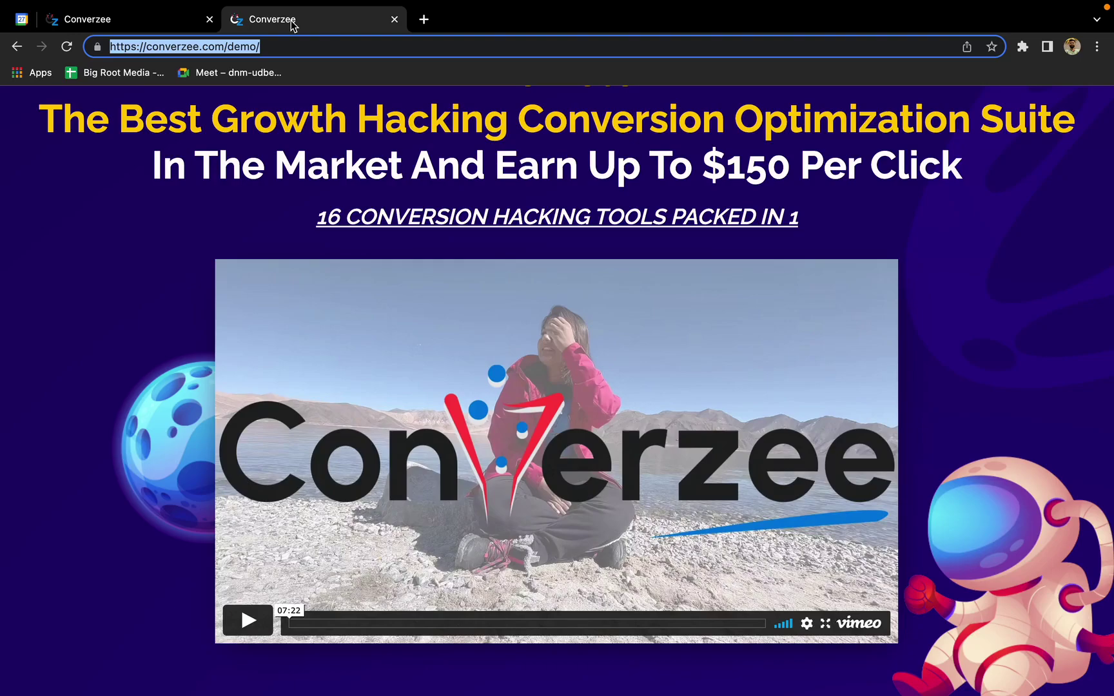
{"action": "key", "text": "Return"}
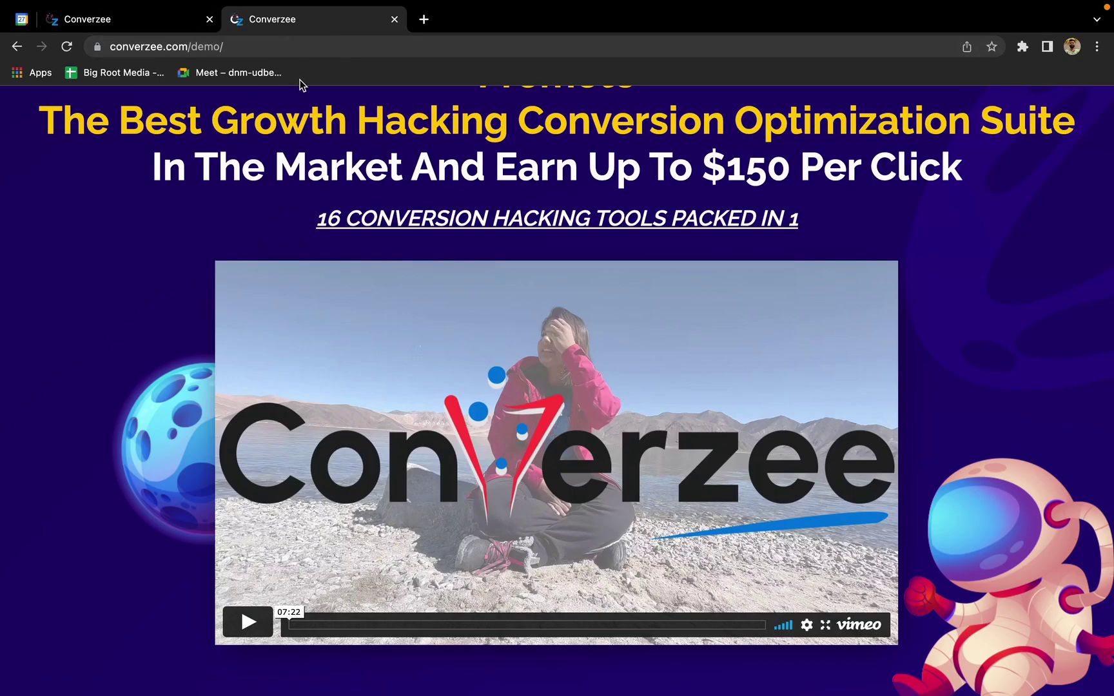
{"action": "left_click", "coordinate": [169, 22]}
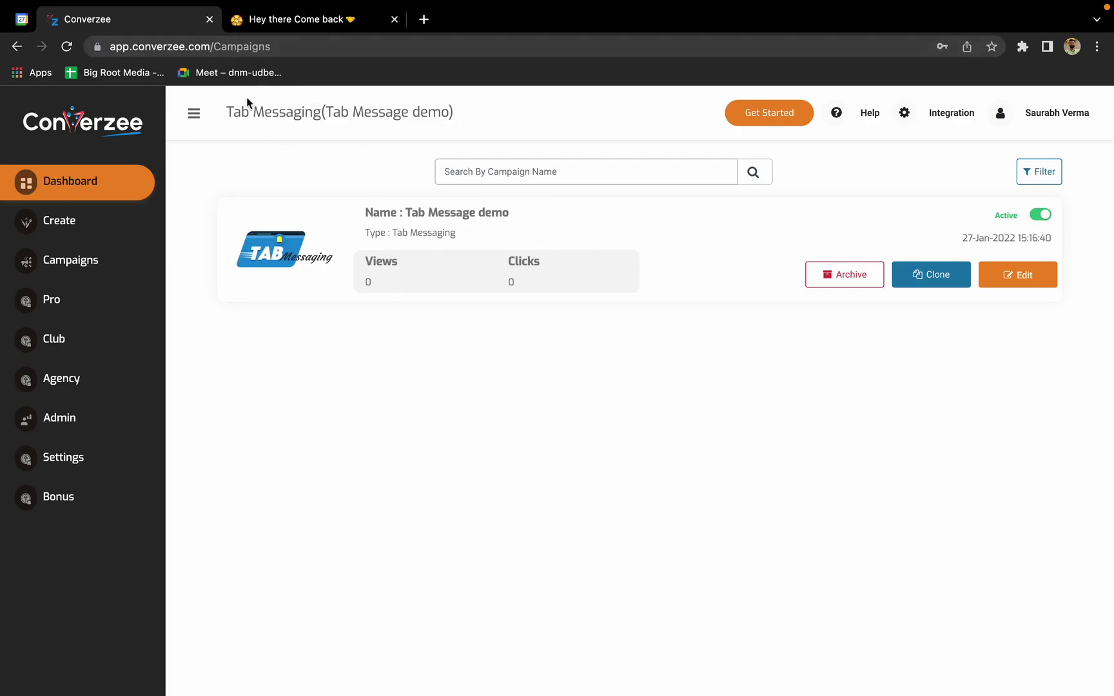
From the Create page, pick the HELLO BAR + Timer card and enter the name Hellobar+timer Demo
{"action": "left_click", "coordinate": [63, 222]}
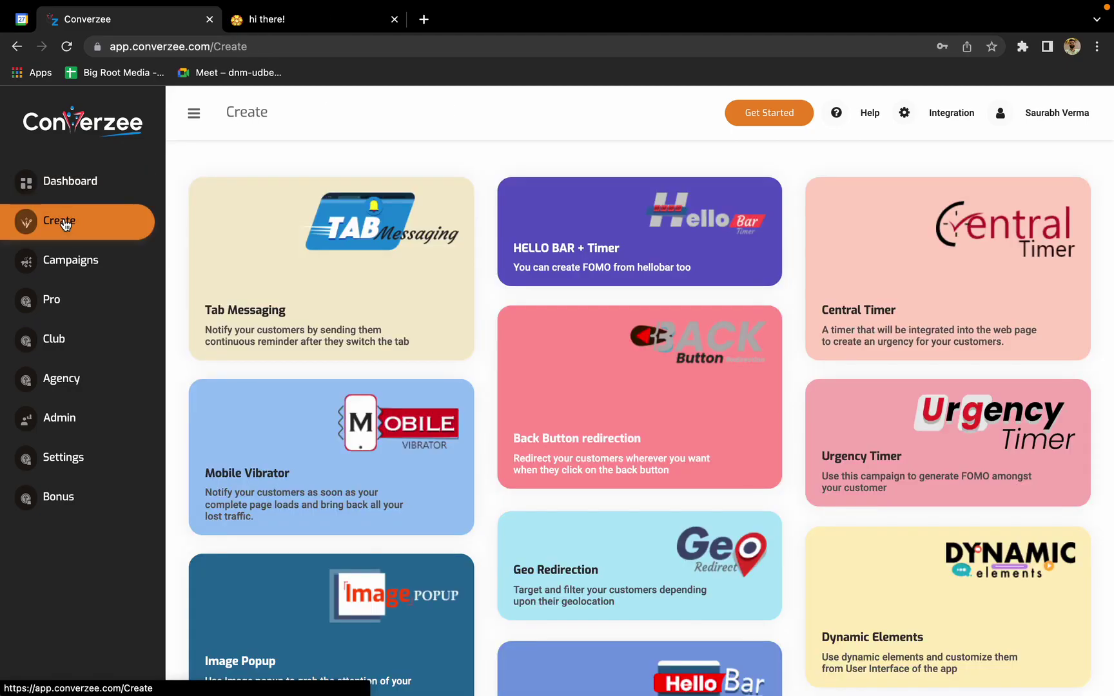
{"action": "scroll", "coordinate": [477, 462], "scroll_direction": "down", "scroll_amount": 3}
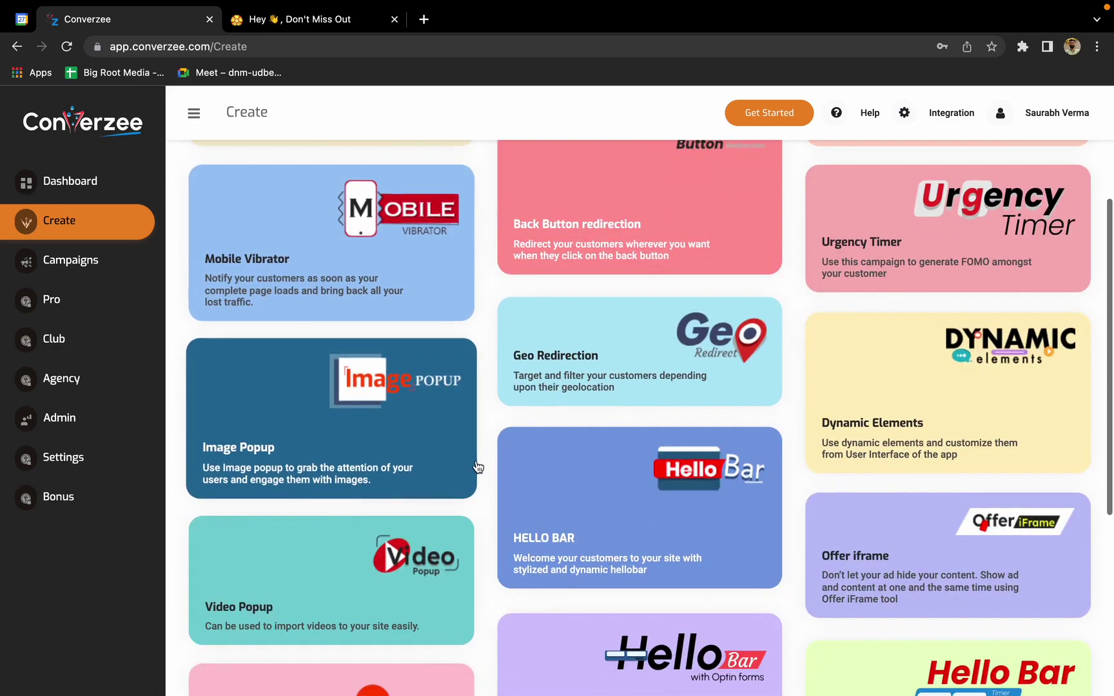
{"action": "scroll", "coordinate": [489, 475], "scroll_direction": "down", "scroll_amount": 6}
{"action": "scroll", "coordinate": [489, 476], "scroll_direction": "down", "scroll_amount": 2}
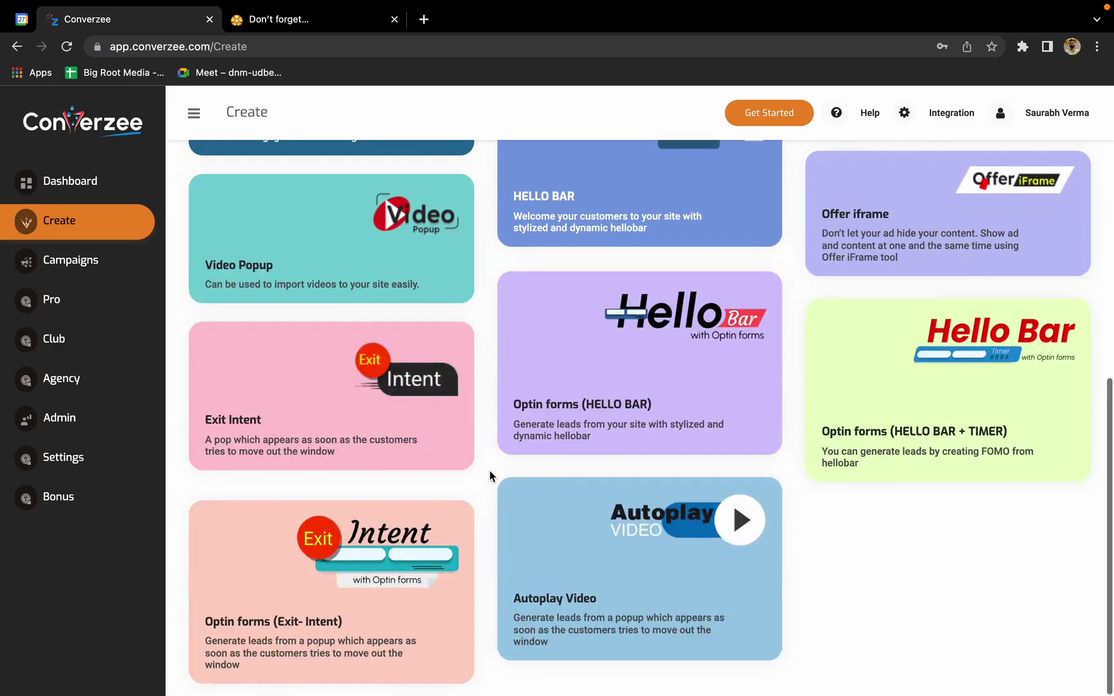
{"action": "scroll", "coordinate": [489, 475], "scroll_direction": "up", "scroll_amount": 10}
{"action": "left_click", "coordinate": [644, 221]}
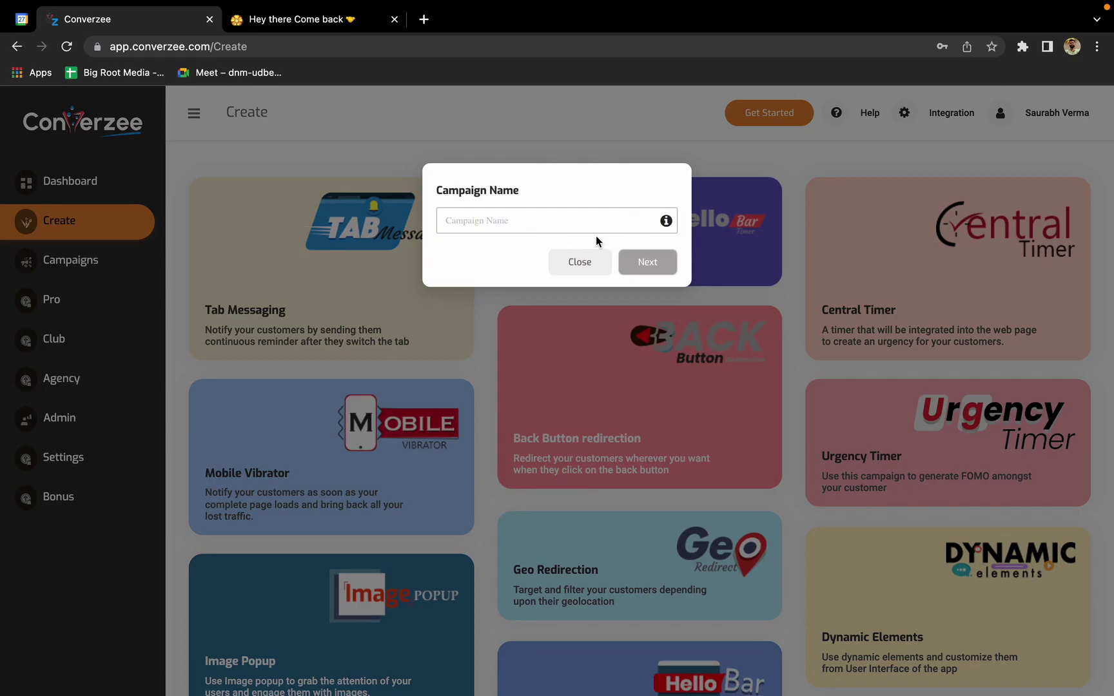
{"action": "left_click", "coordinate": [598, 222]}
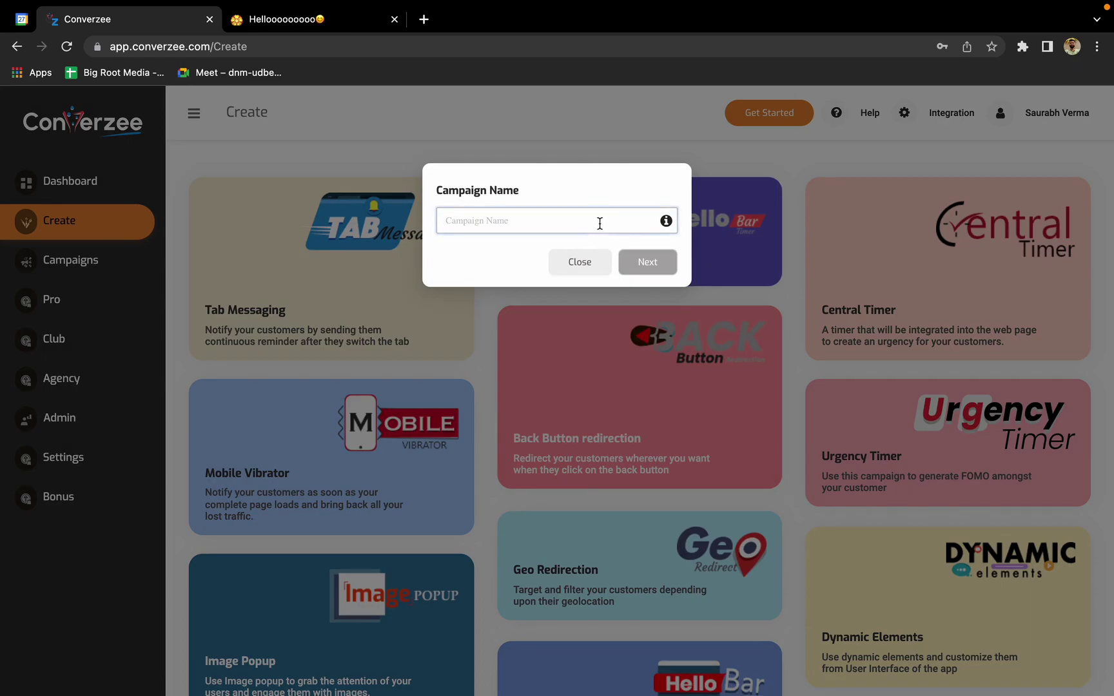
{"action": "type", "text": "Hellobar"}
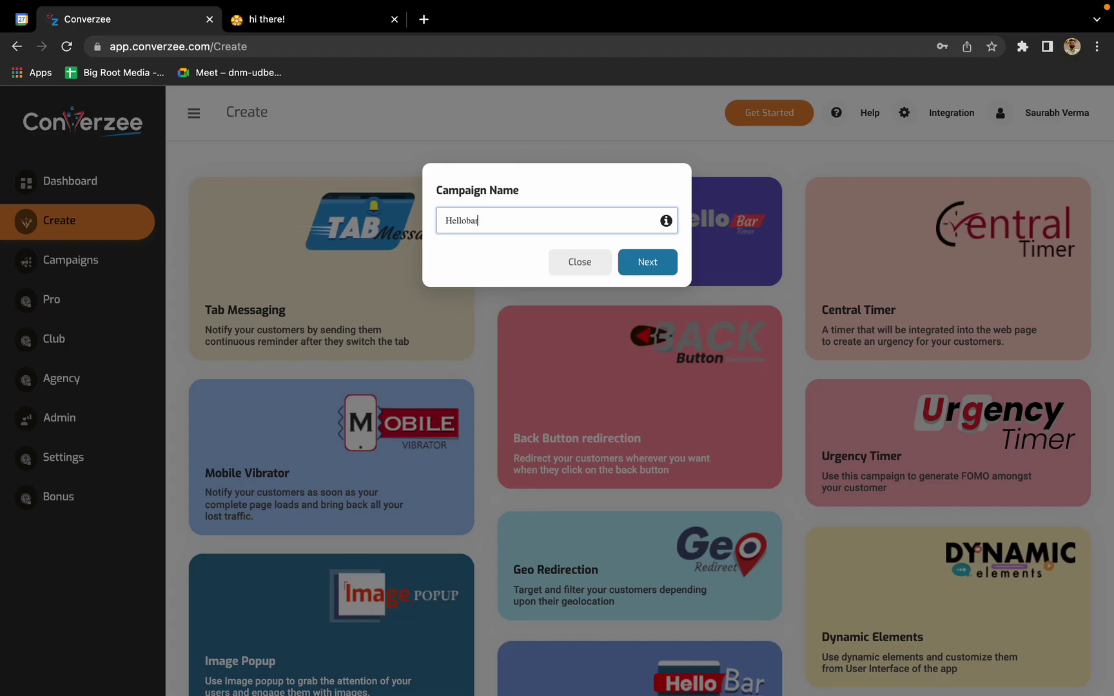
{"action": "type", "text": "+time"}
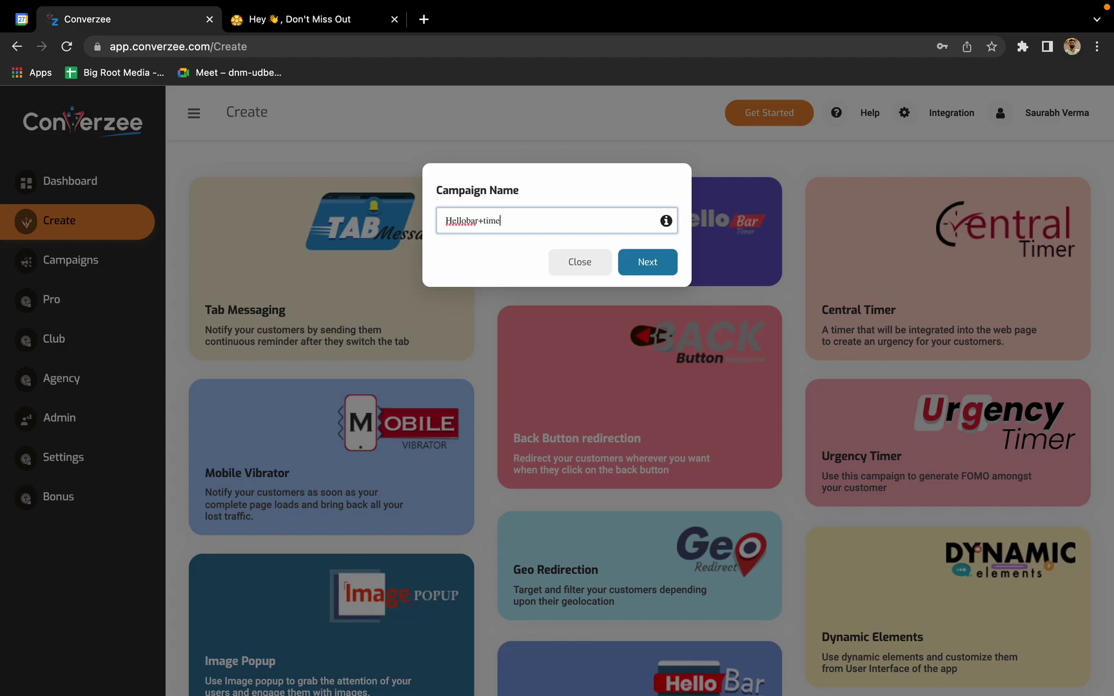
{"action": "type", "text": "r Demo"}
Confirm the name, compare the green, red and purple layouts, and settle on the red-and-black bar
{"action": "left_click", "coordinate": [667, 263]}
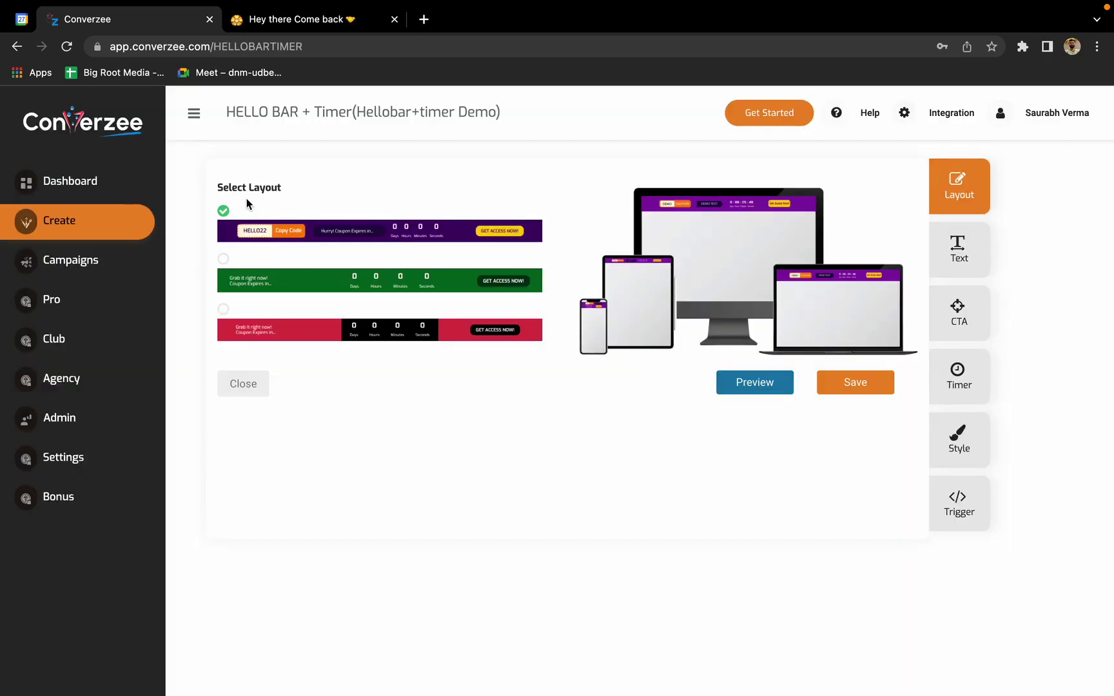
{"action": "left_click", "coordinate": [234, 259]}
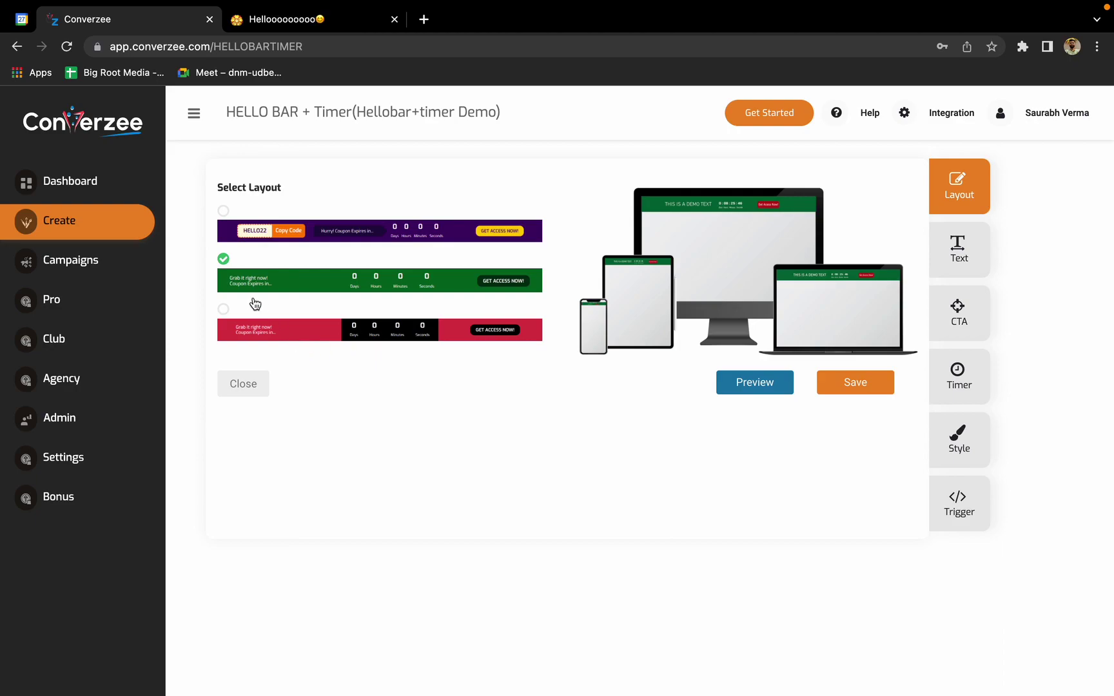
{"action": "left_click", "coordinate": [245, 321]}
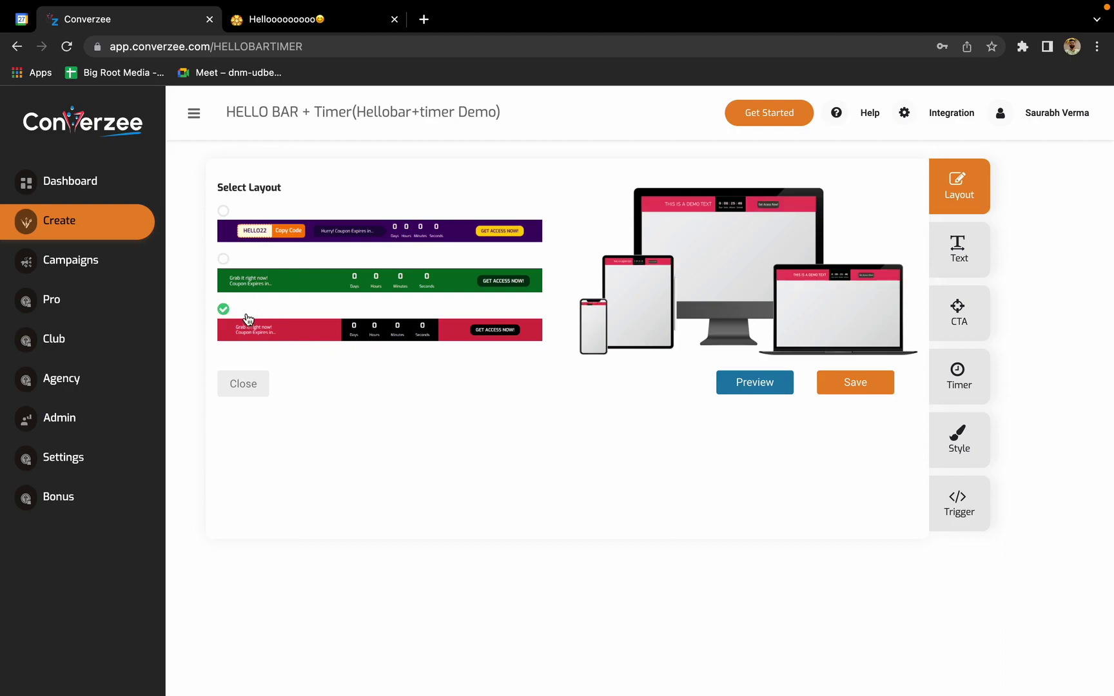
{"action": "left_click", "coordinate": [228, 210]}
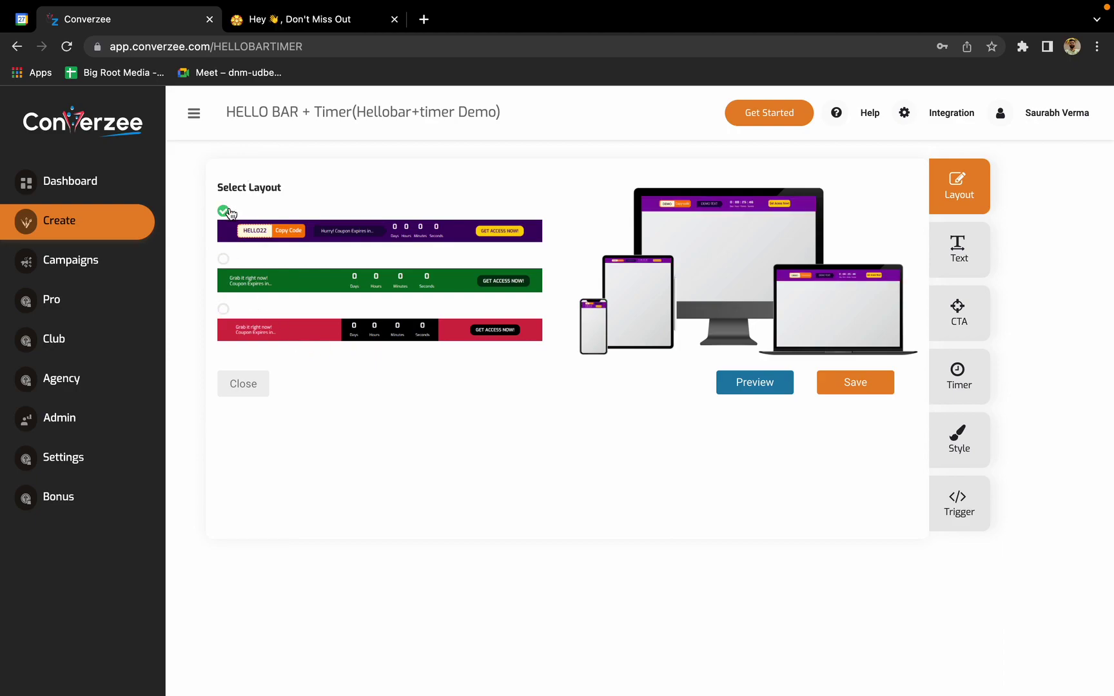
{"action": "left_click", "coordinate": [224, 259]}
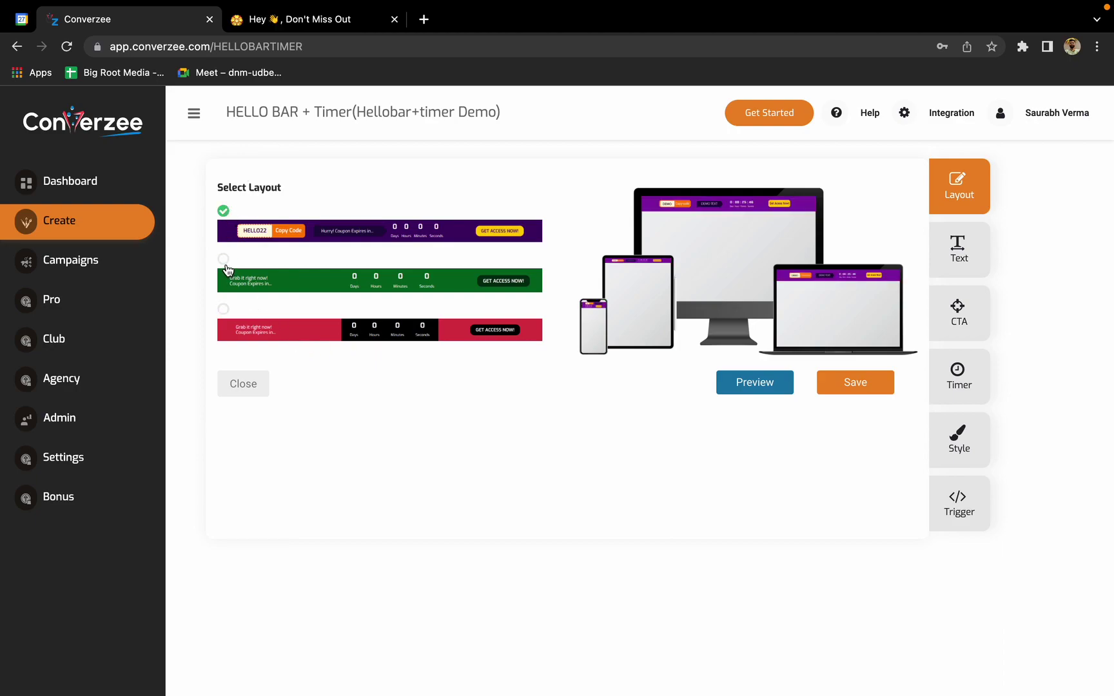
{"action": "left_click", "coordinate": [764, 381]}
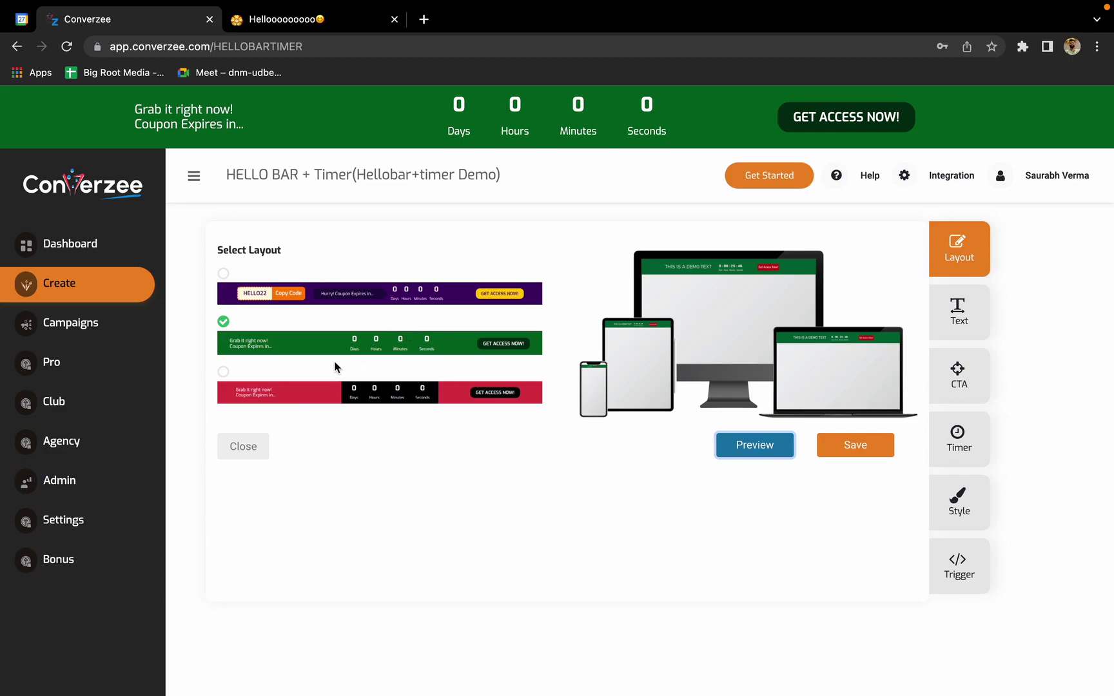
{"action": "left_click", "coordinate": [268, 378]}
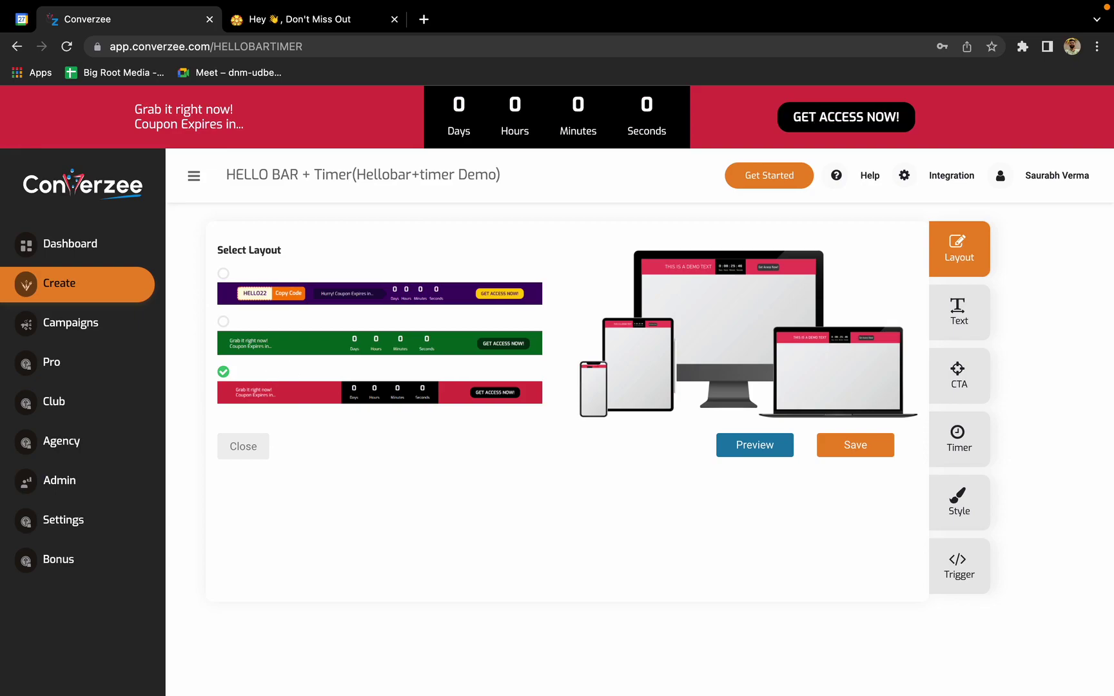
{"action": "left_click", "coordinate": [958, 326]}
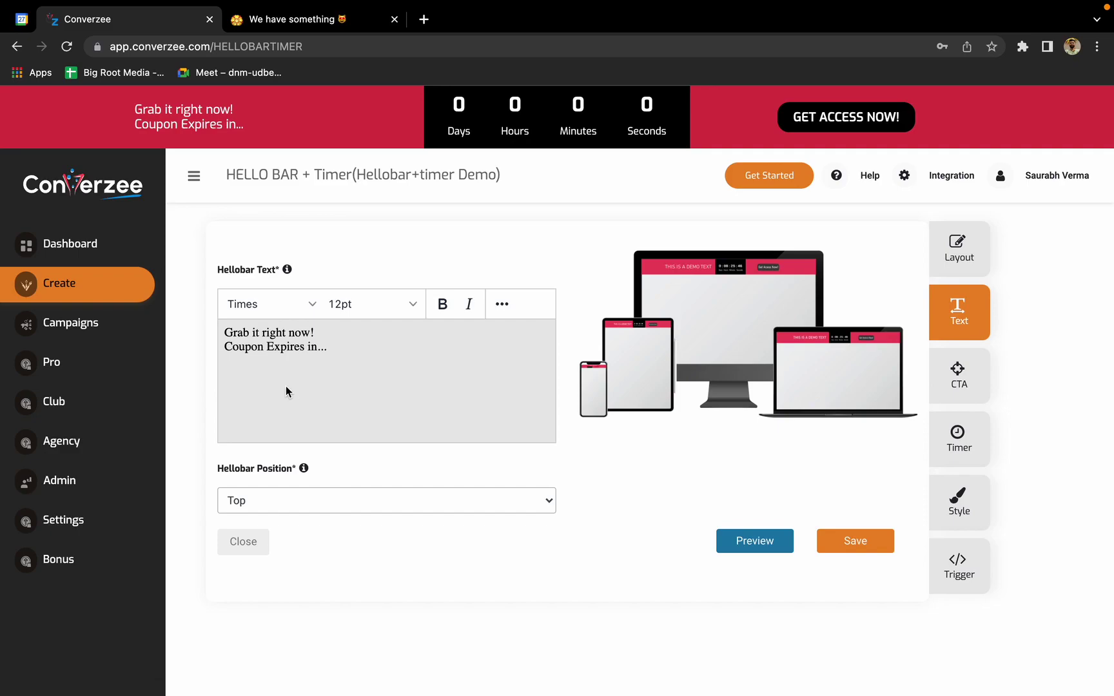
Replace the headline line 'Grab it right now!' with 'Hurry Now!', keeping 'Coupon Expires in...' on its own line
{"action": "left_click", "coordinate": [333, 353]}
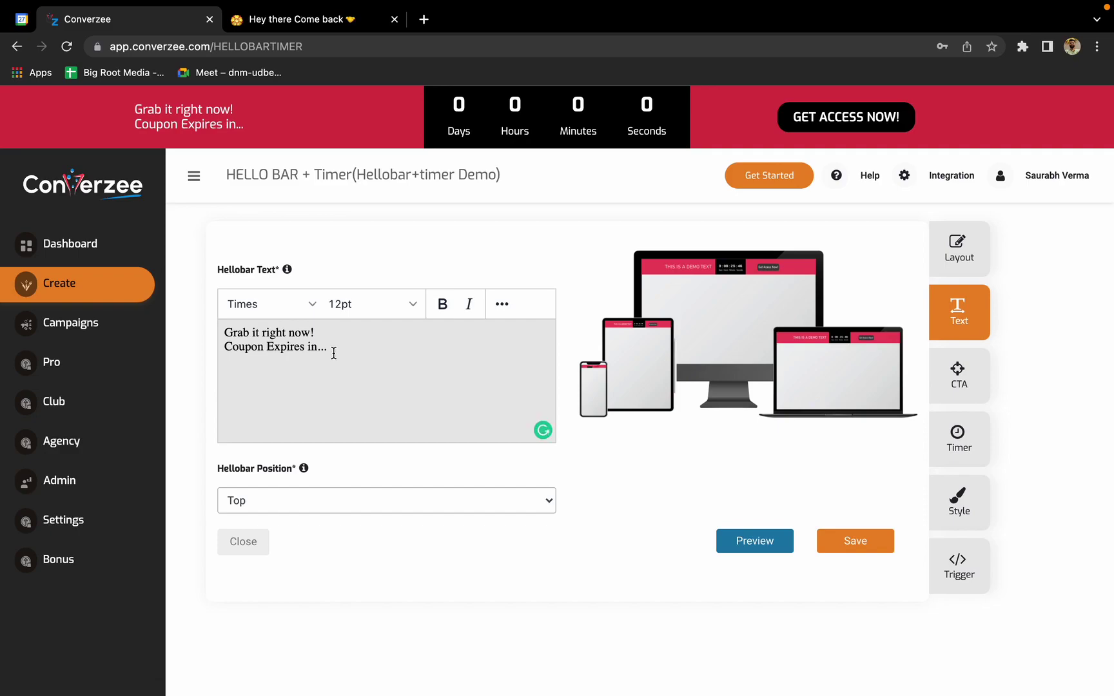
{"action": "left_click_drag", "start_coordinate": [134, 110], "coordinate": [242, 123]}
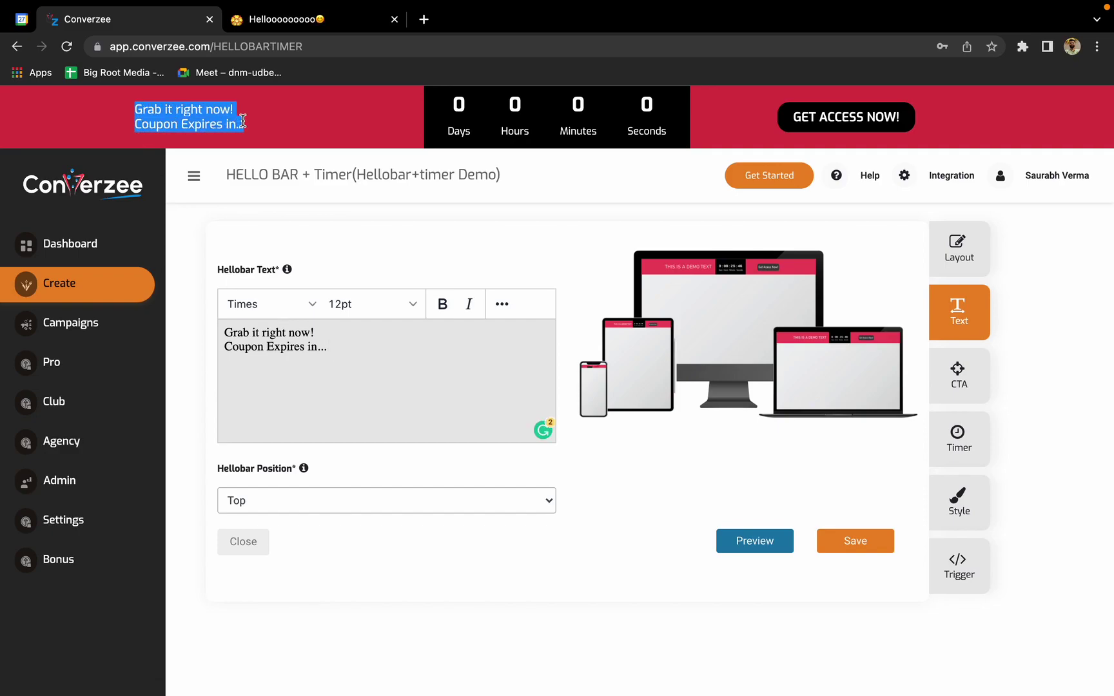
{"action": "triple_click", "coordinate": [265, 331]}
{"action": "double_click", "coordinate": [280, 351]}
{"action": "triple_click", "coordinate": [281, 351]}
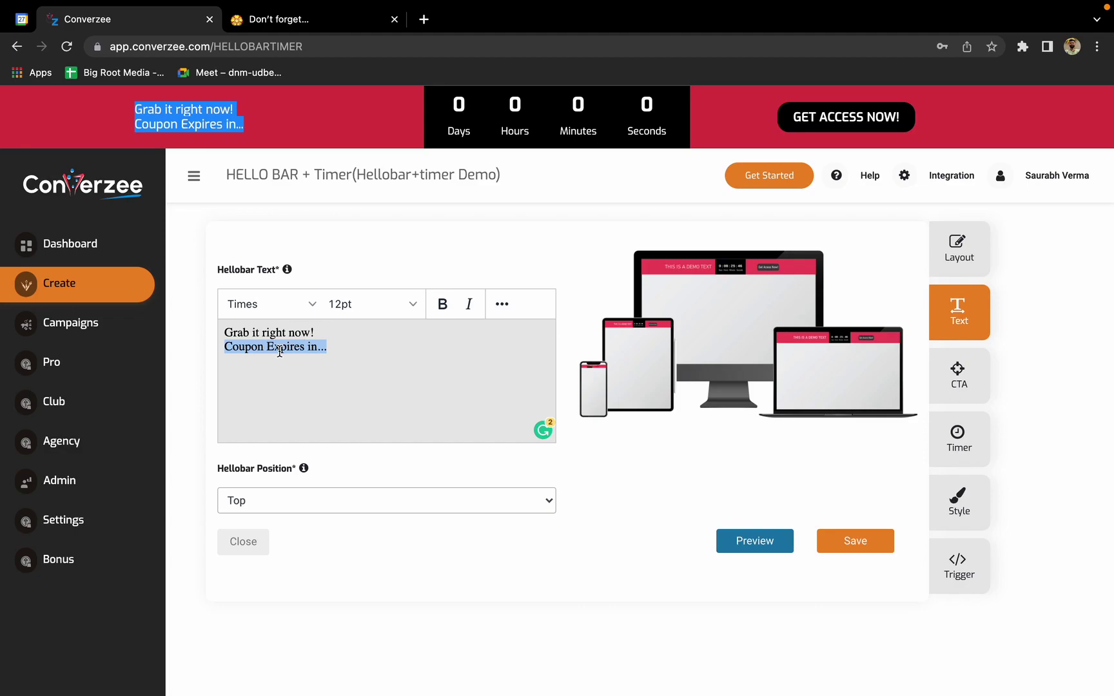
{"action": "left_click", "coordinate": [273, 349]}
{"action": "triple_click", "coordinate": [272, 334]}
{"action": "type", "text": "Hurry Now"}
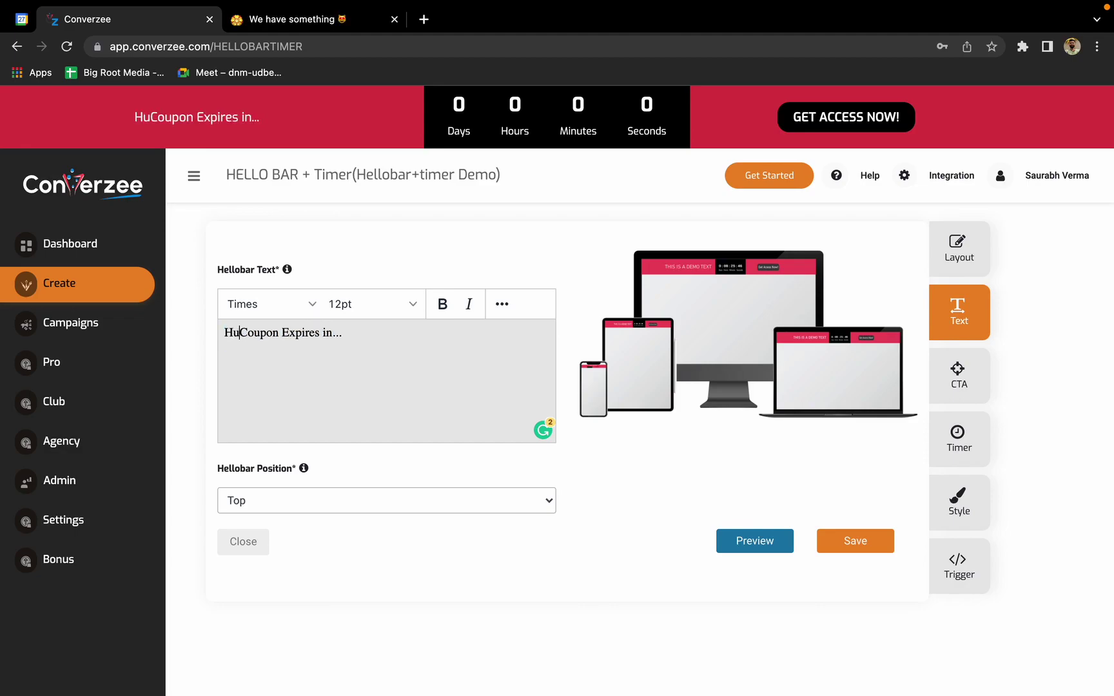
{"action": "type", "text": "!"}
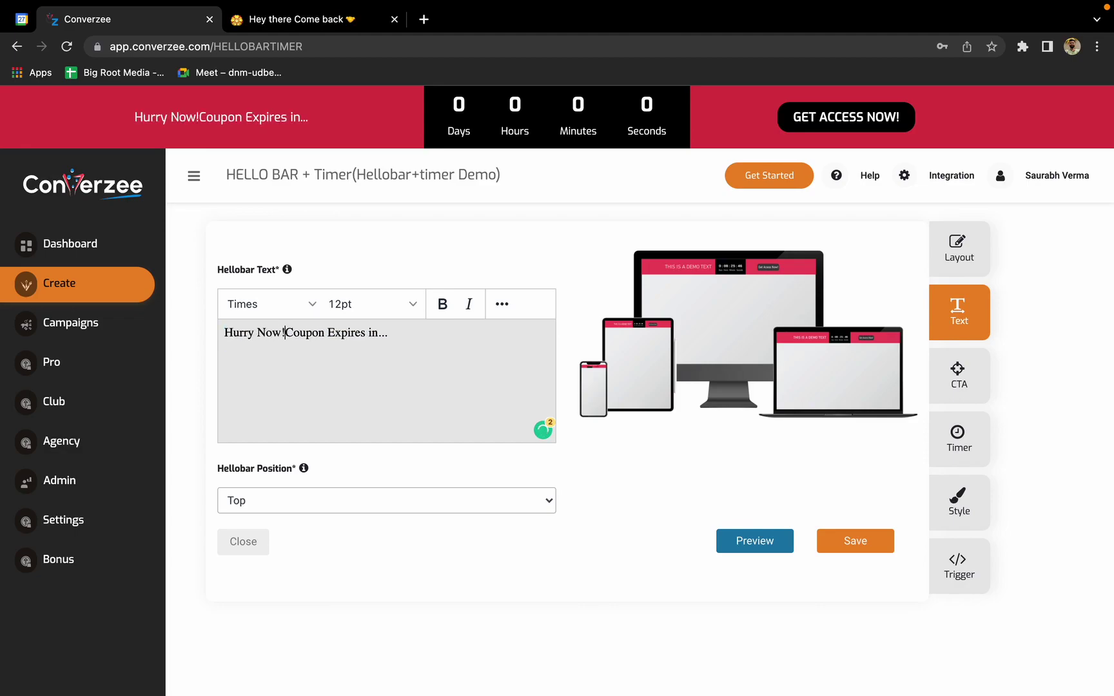
{"action": "key", "text": "Return"}
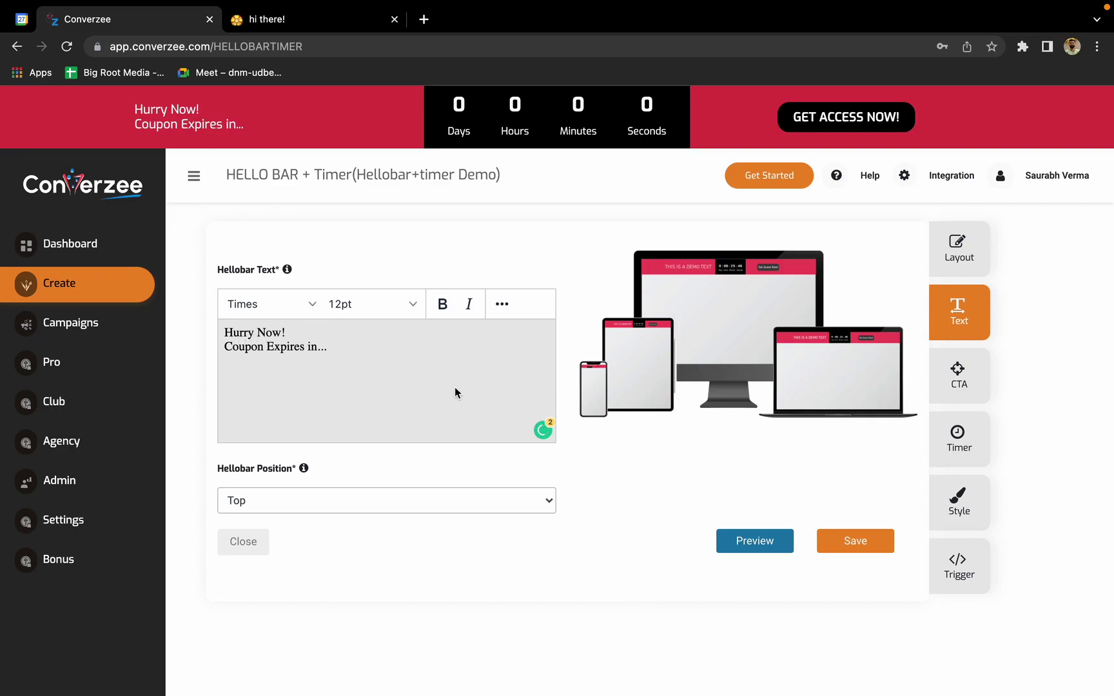
Make 'Hurry Now!' bold and give it a light text colour
{"action": "triple_click", "coordinate": [238, 330]}
{"action": "key", "text": "super+b"}
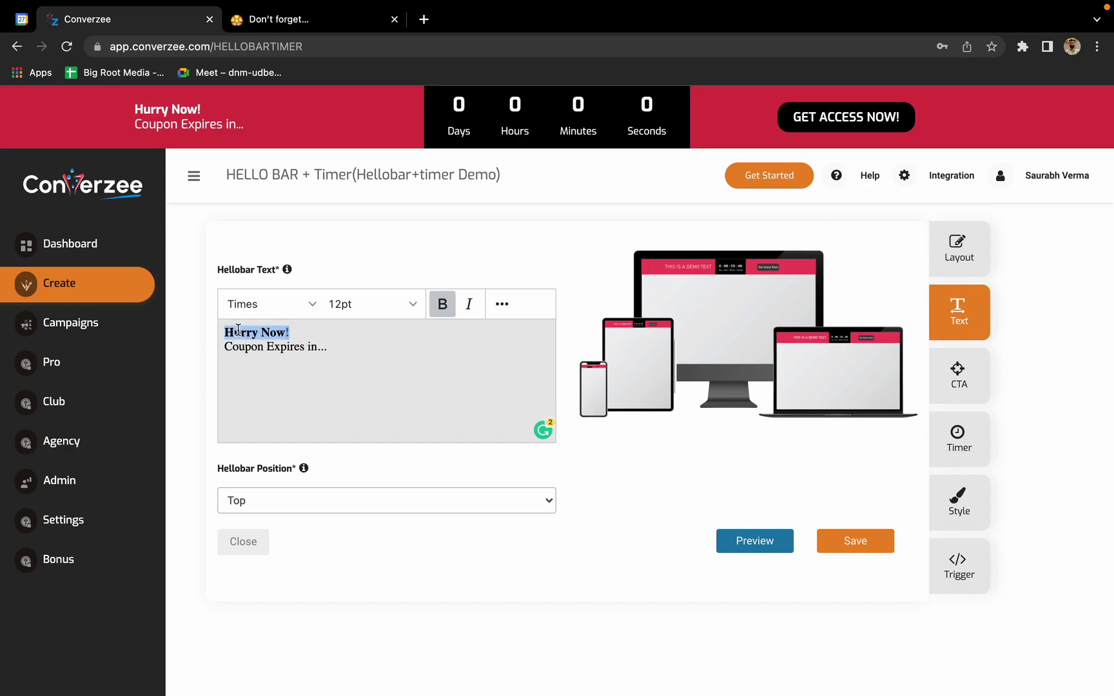
{"action": "key", "text": "super+b"}
{"action": "key", "text": "super+b"}
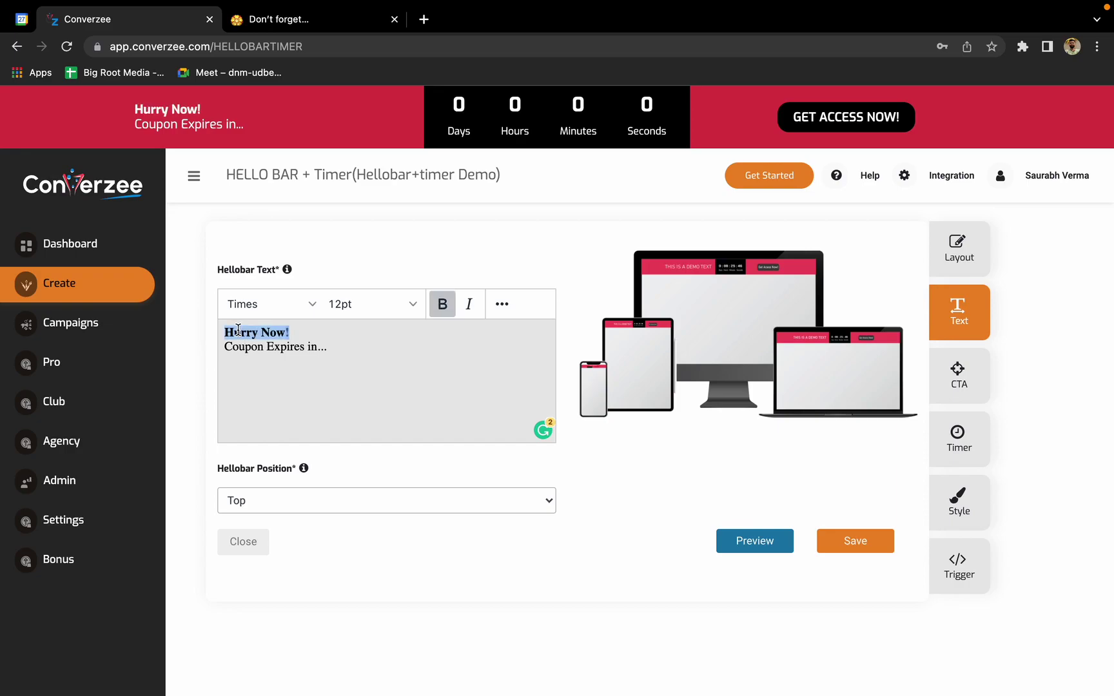
{"action": "left_click", "coordinate": [504, 308]}
{"action": "left_click", "coordinate": [466, 333]}
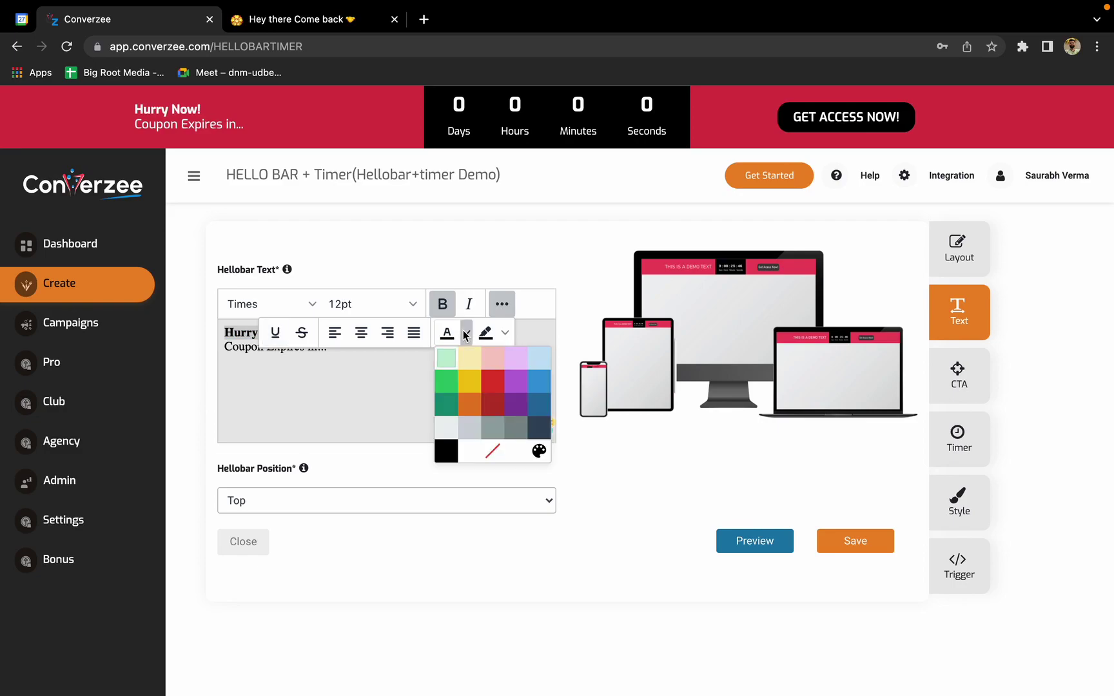
{"action": "left_click", "coordinate": [474, 387]}
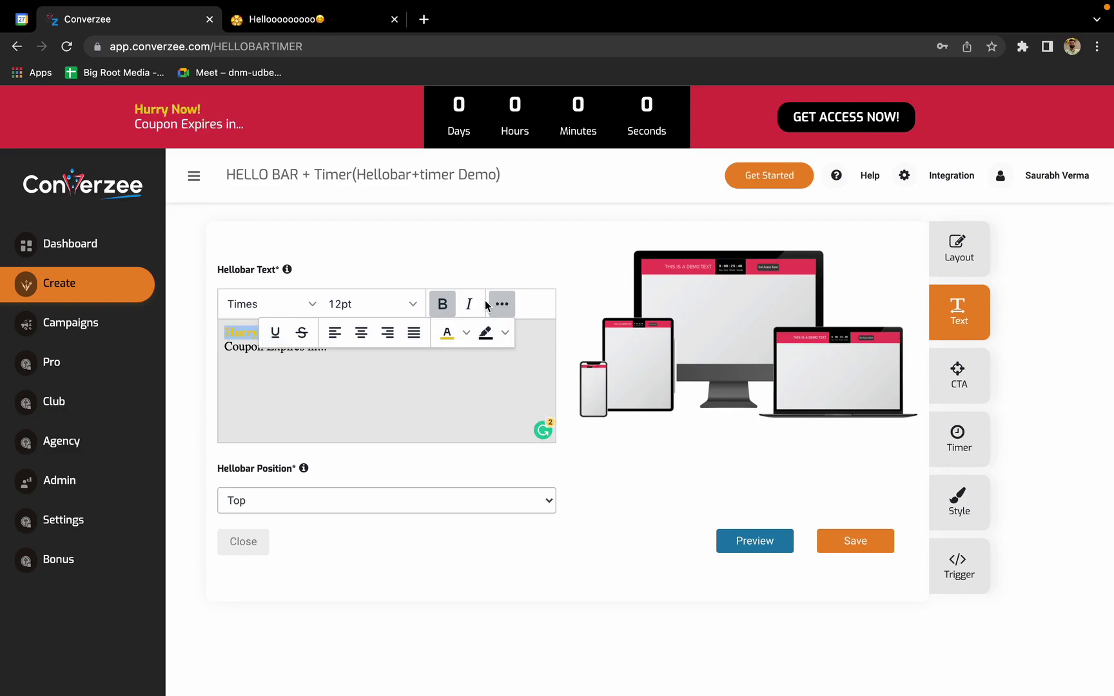
{"action": "left_click", "coordinate": [466, 332]}
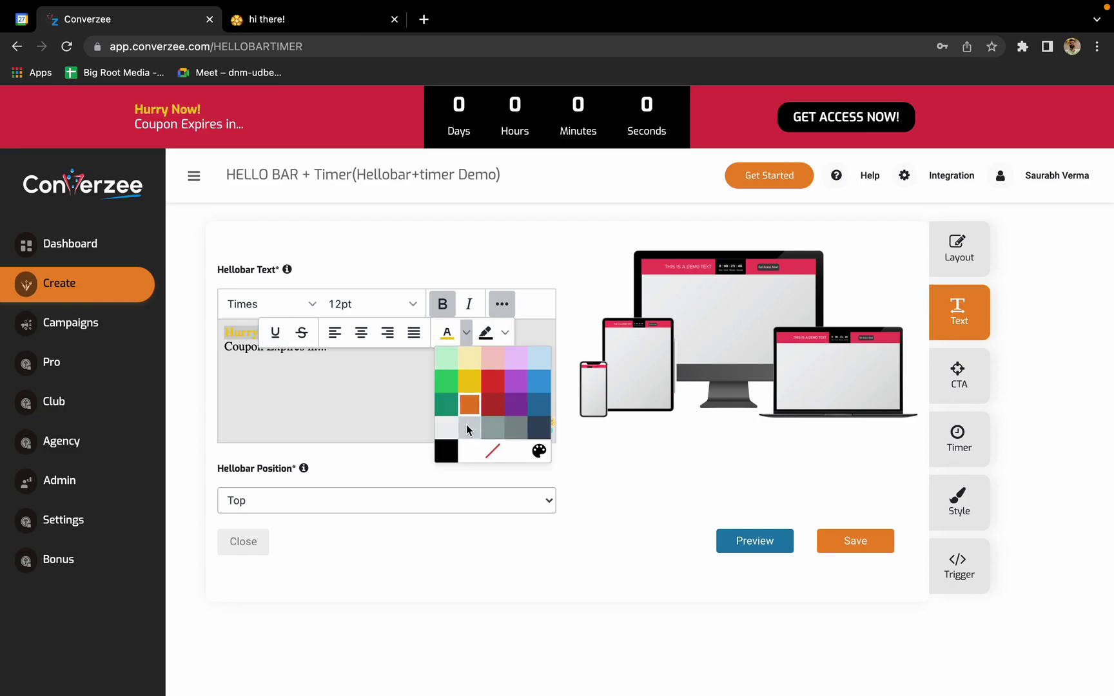
{"action": "left_click", "coordinate": [448, 428]}
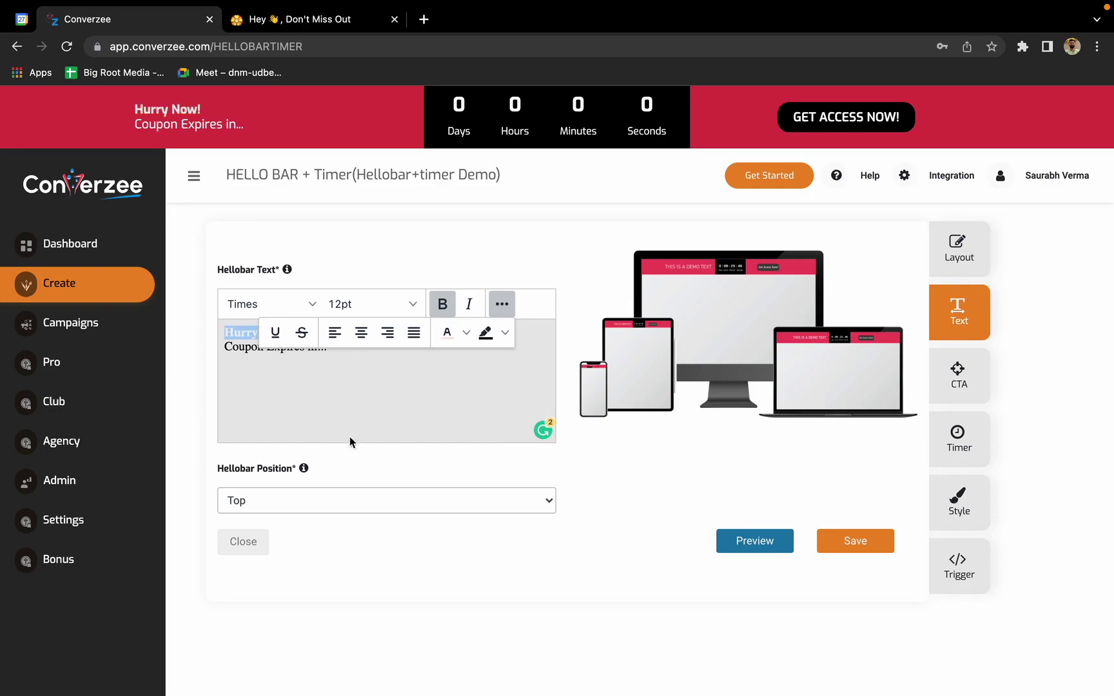
{"action": "left_click", "coordinate": [322, 562]}
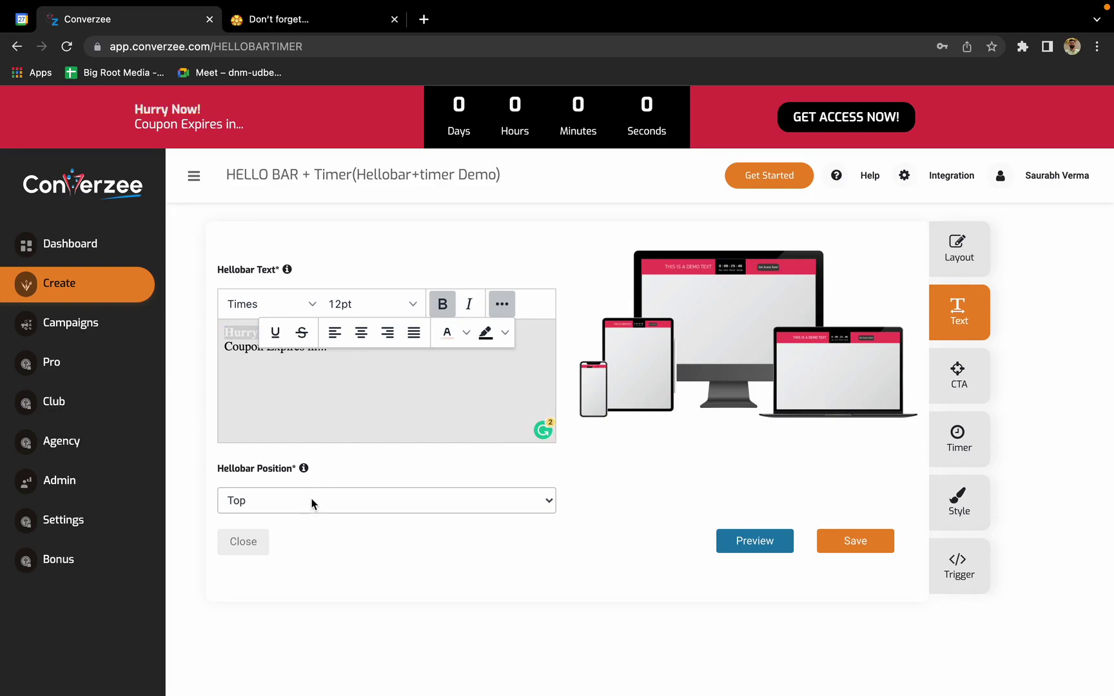
{"action": "left_click", "coordinate": [983, 388]}
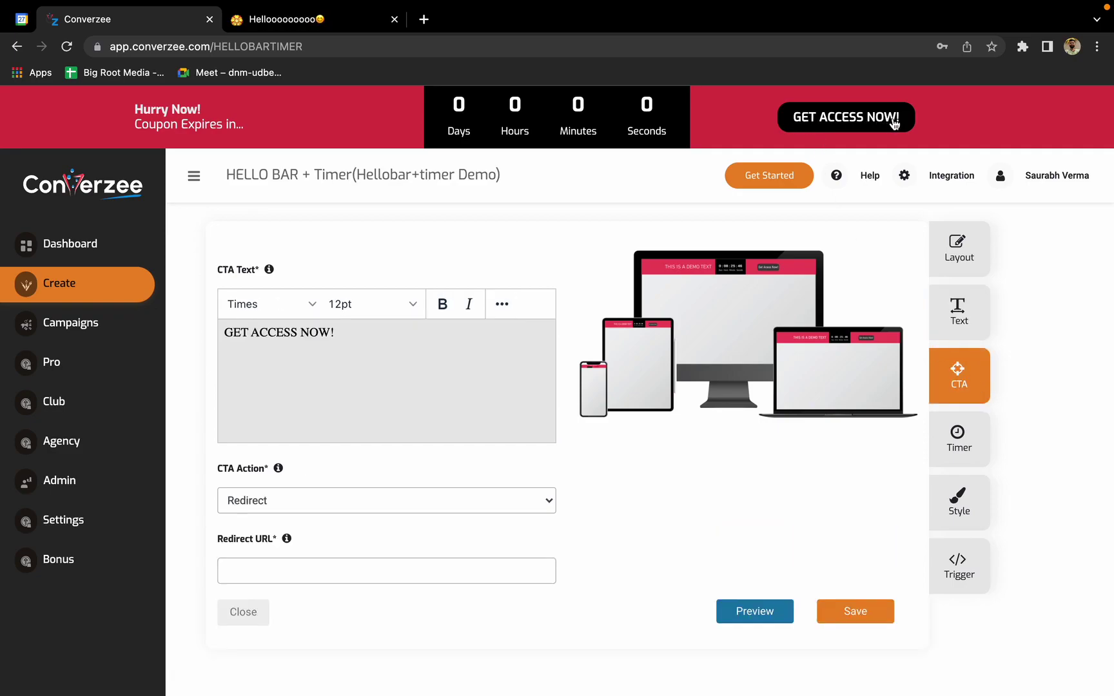
Try relabelling the button 'Show', then undo it to keep GET ACCESS NOW!
{"action": "double_click", "coordinate": [253, 328]}
{"action": "triple_click", "coordinate": [253, 329]}
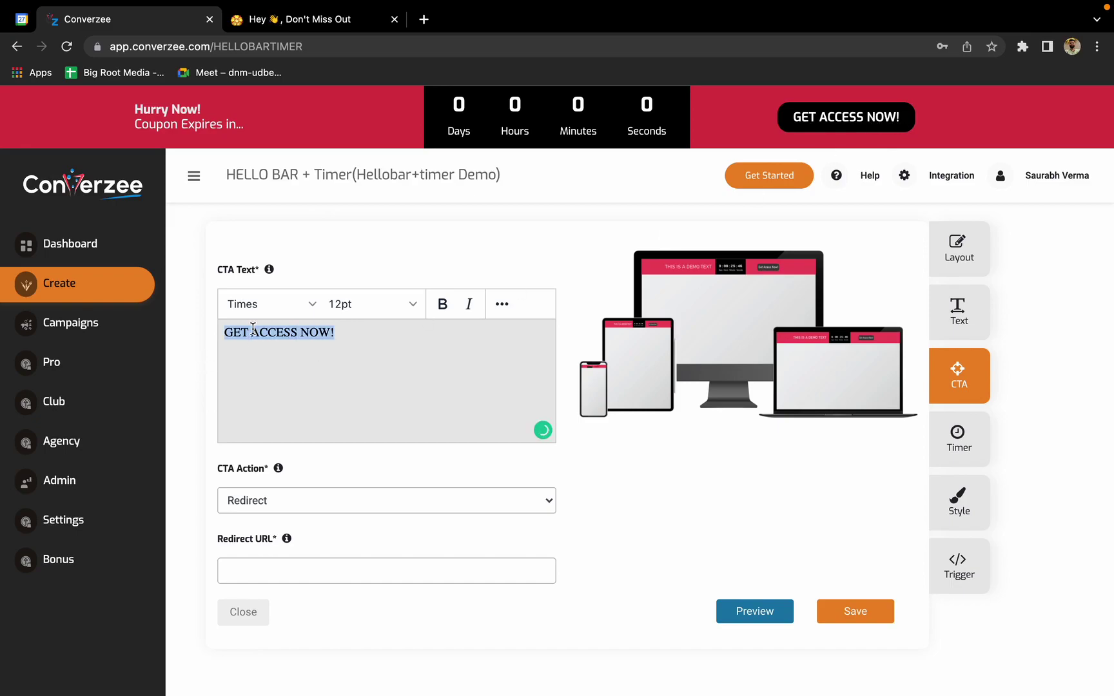
{"action": "type", "text": "Show"}
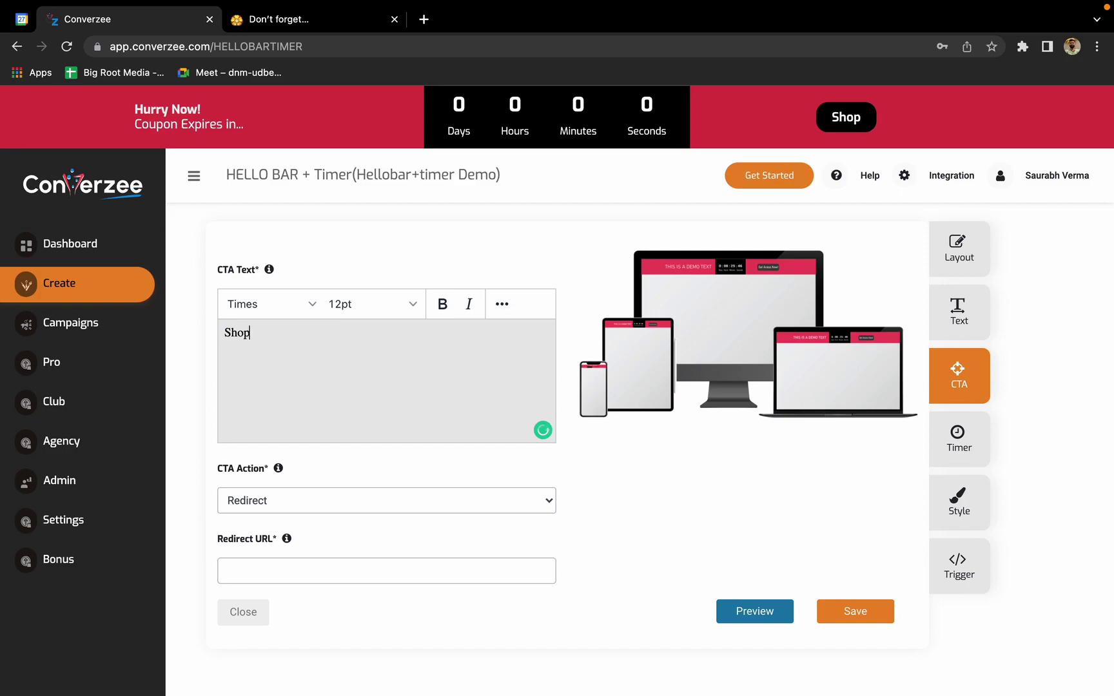
{"action": "key", "text": "ctrl+z"}
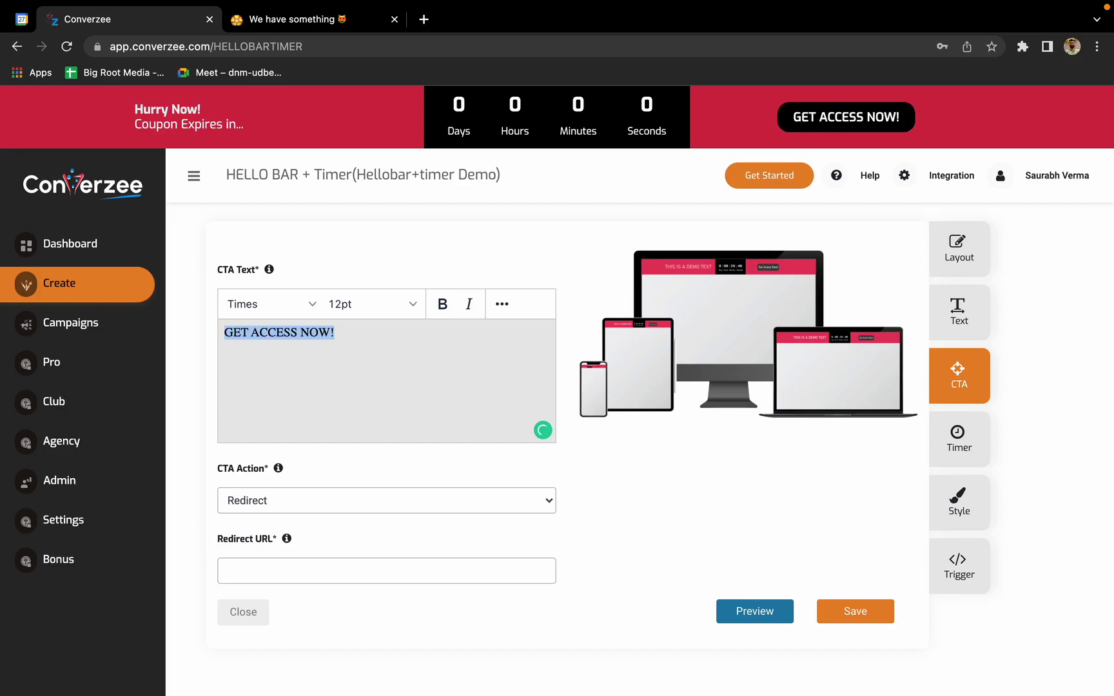
{"action": "left_click", "coordinate": [334, 332]}
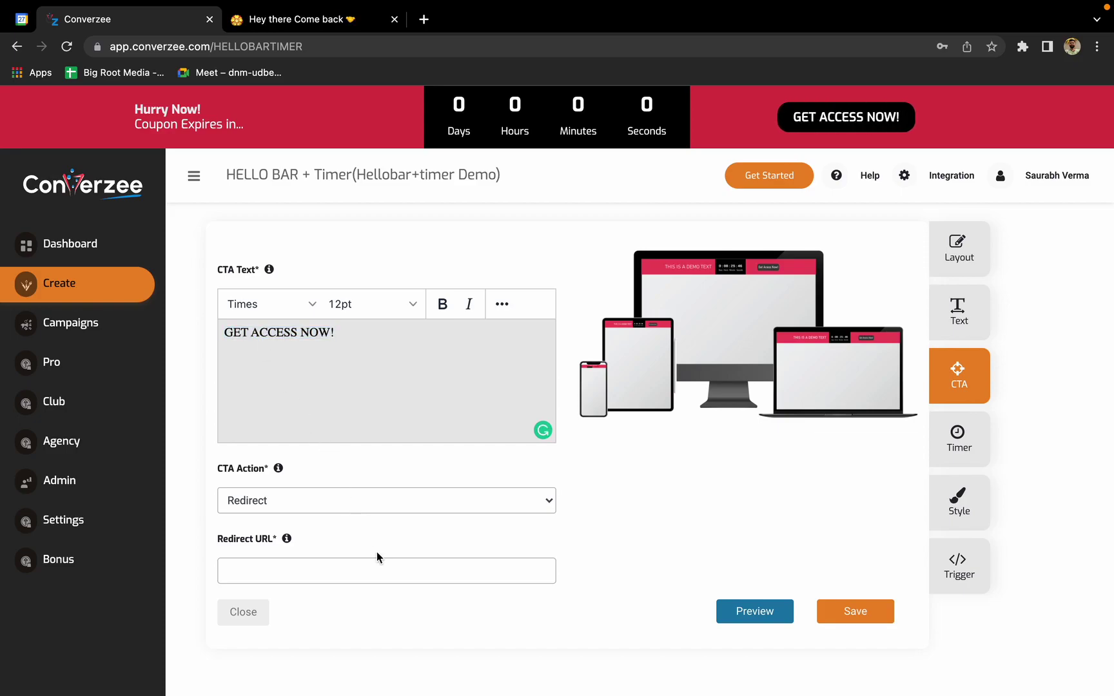
Set the CTA action to Redirect in new tab with google.com as the Redirect URL
{"action": "left_click", "coordinate": [389, 500]}
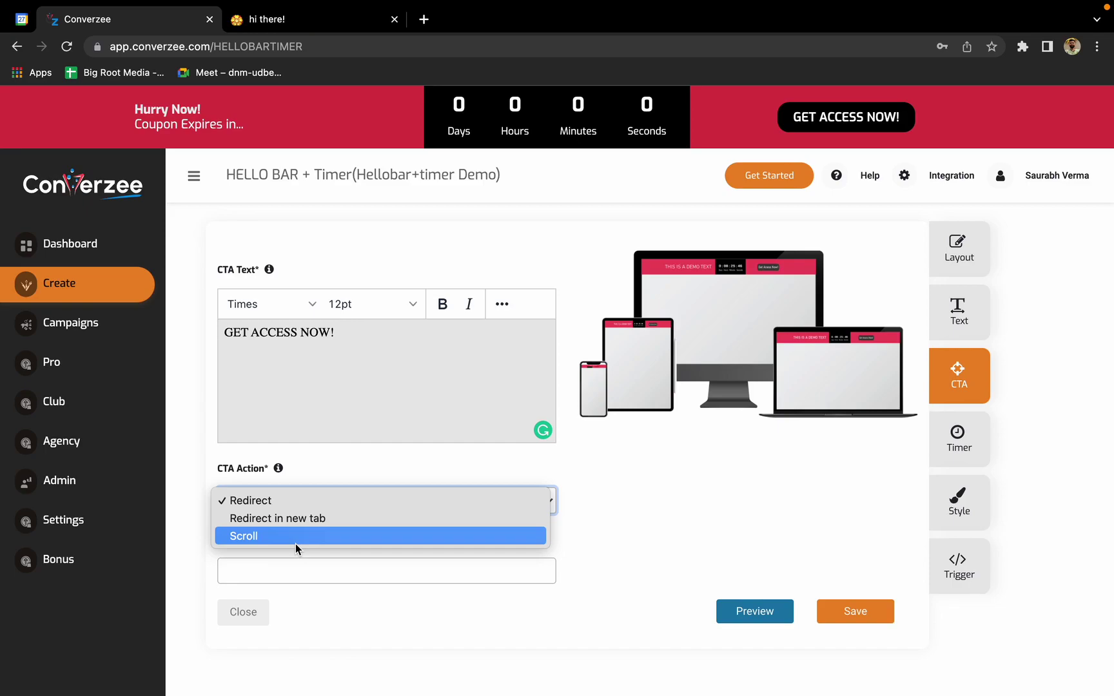
{"action": "left_click", "coordinate": [611, 477]}
{"action": "left_click", "coordinate": [476, 493]}
{"action": "left_click", "coordinate": [430, 518]}
{"action": "left_click", "coordinate": [345, 569]}
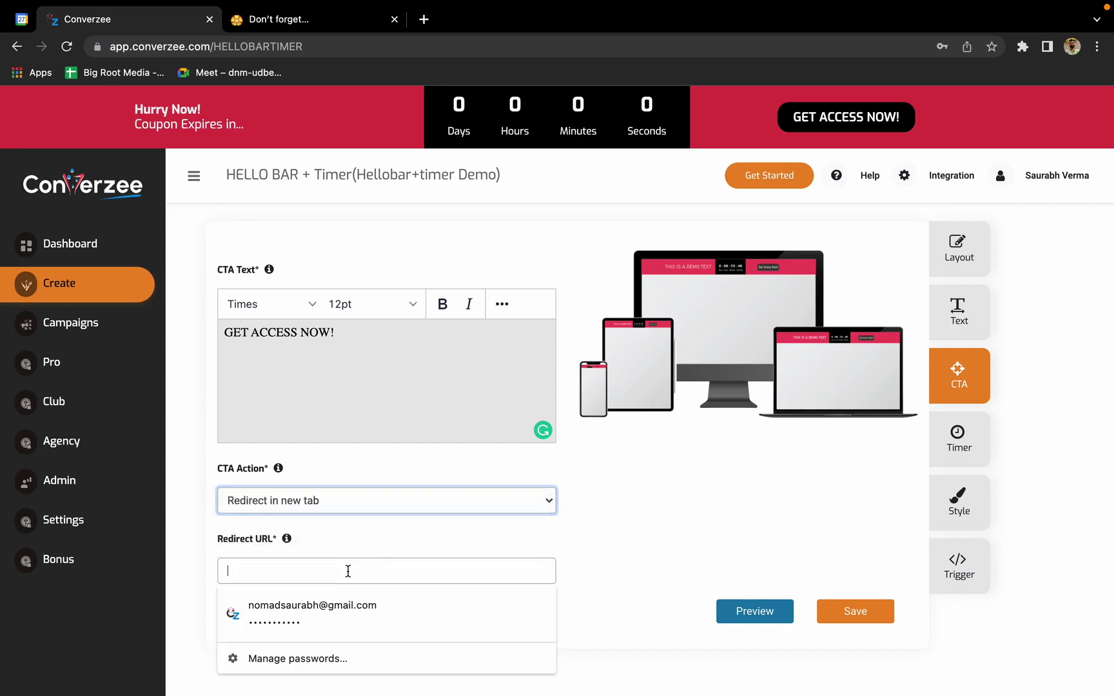
{"action": "type", "text": "google.com"}
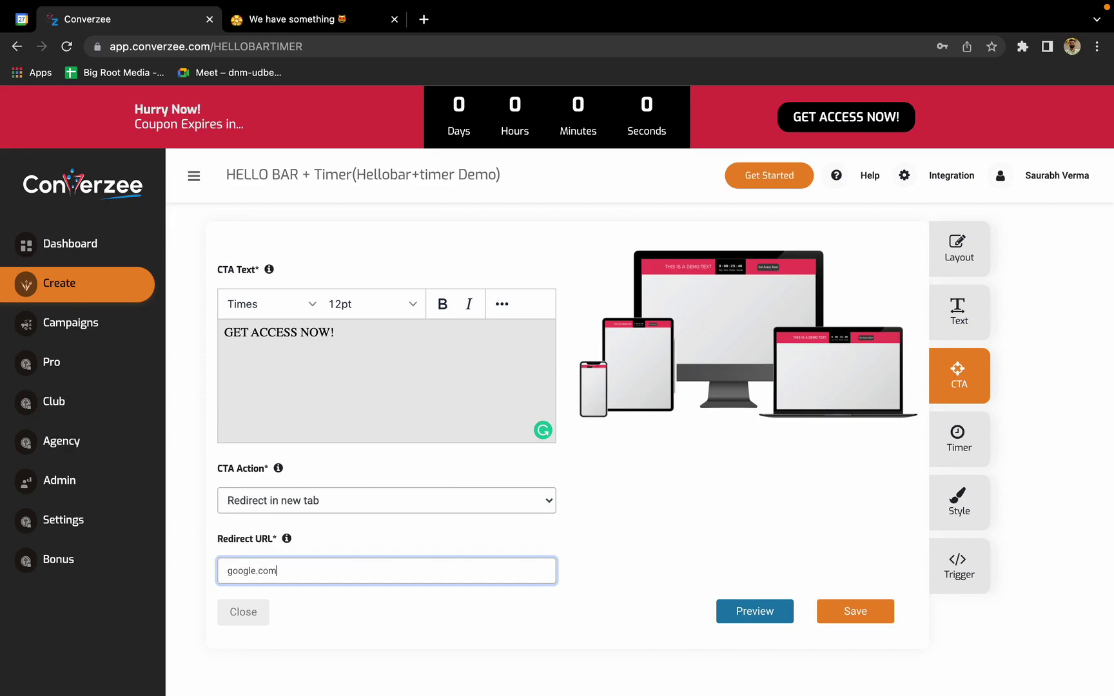
{"action": "left_click", "coordinate": [617, 552]}
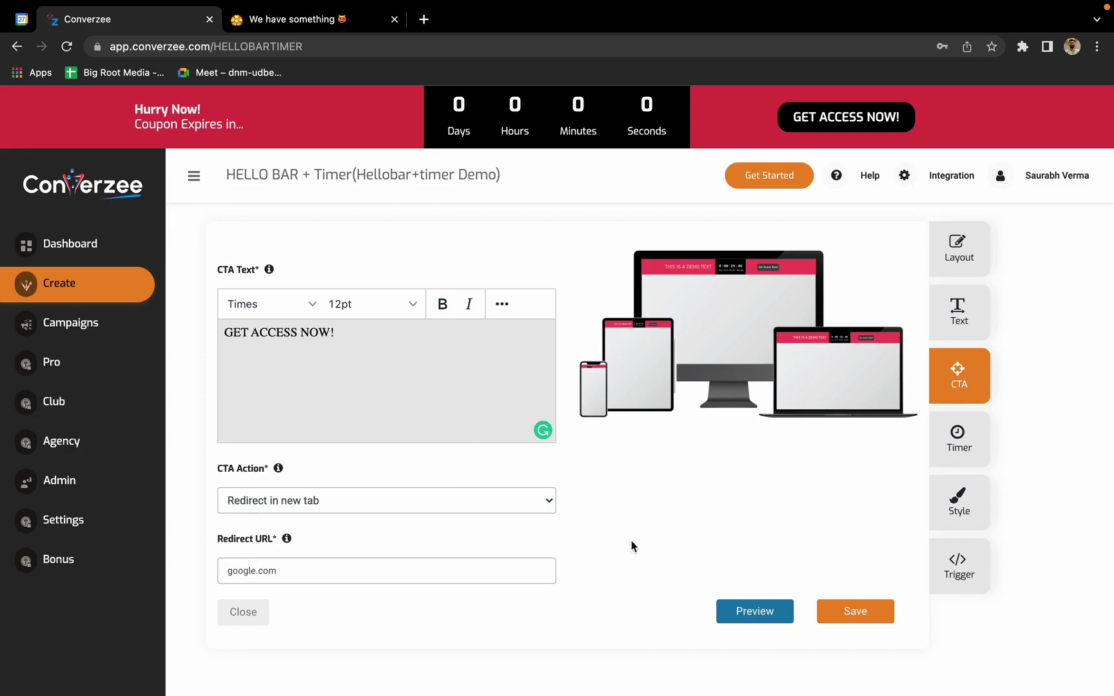
Keep the countdown timer date-and-time based and set its end date to 01/29/2022
{"action": "left_click", "coordinate": [964, 436]}
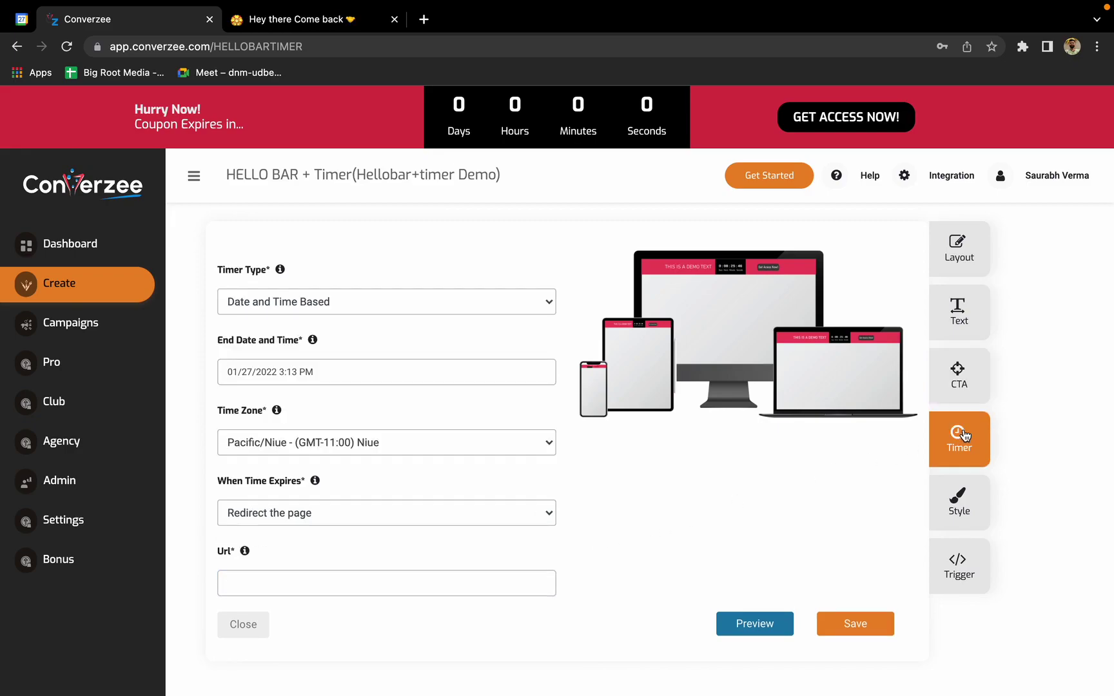
{"action": "left_click", "coordinate": [418, 304]}
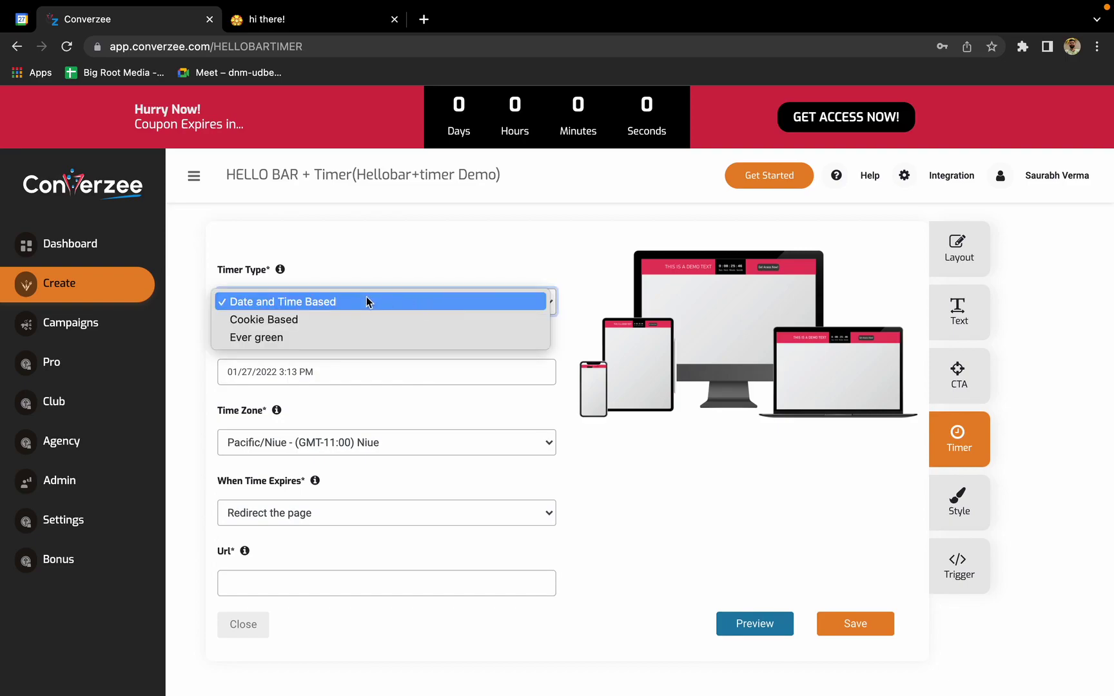
{"action": "left_click", "coordinate": [364, 260]}
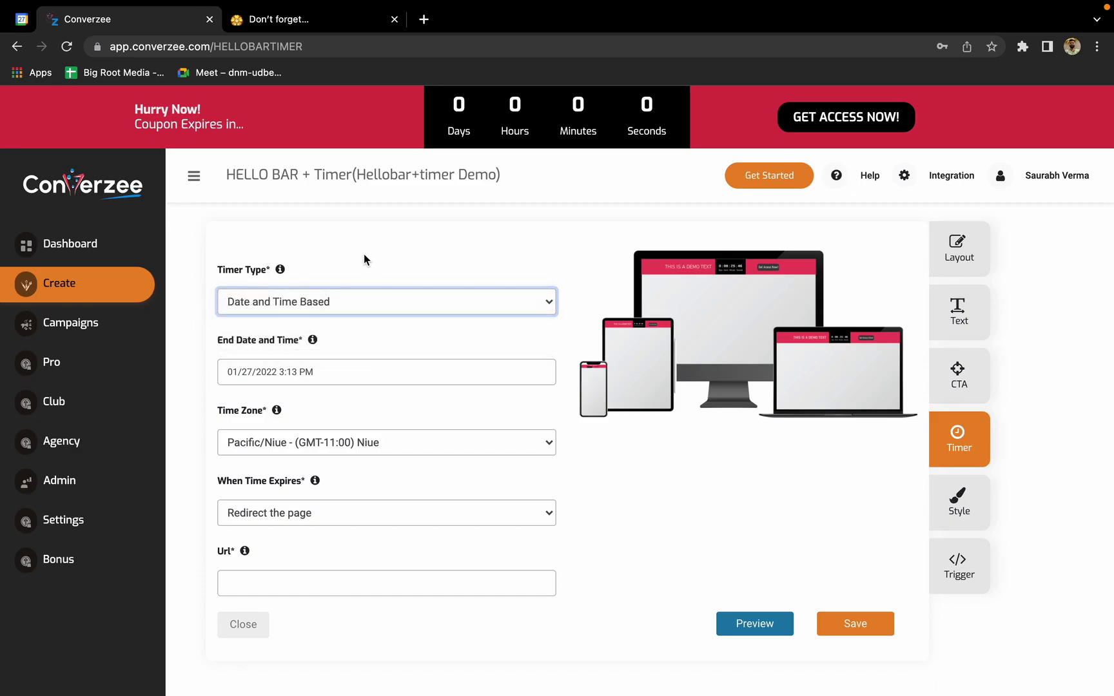
{"action": "left_click", "coordinate": [374, 377]}
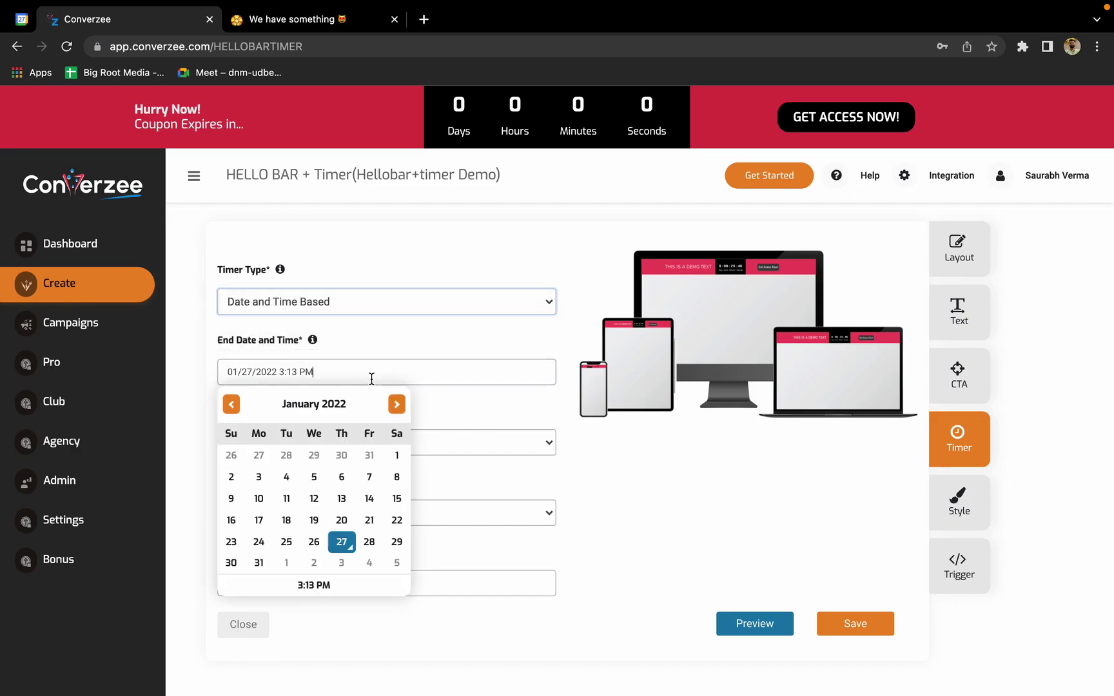
{"action": "left_click", "coordinate": [398, 543]}
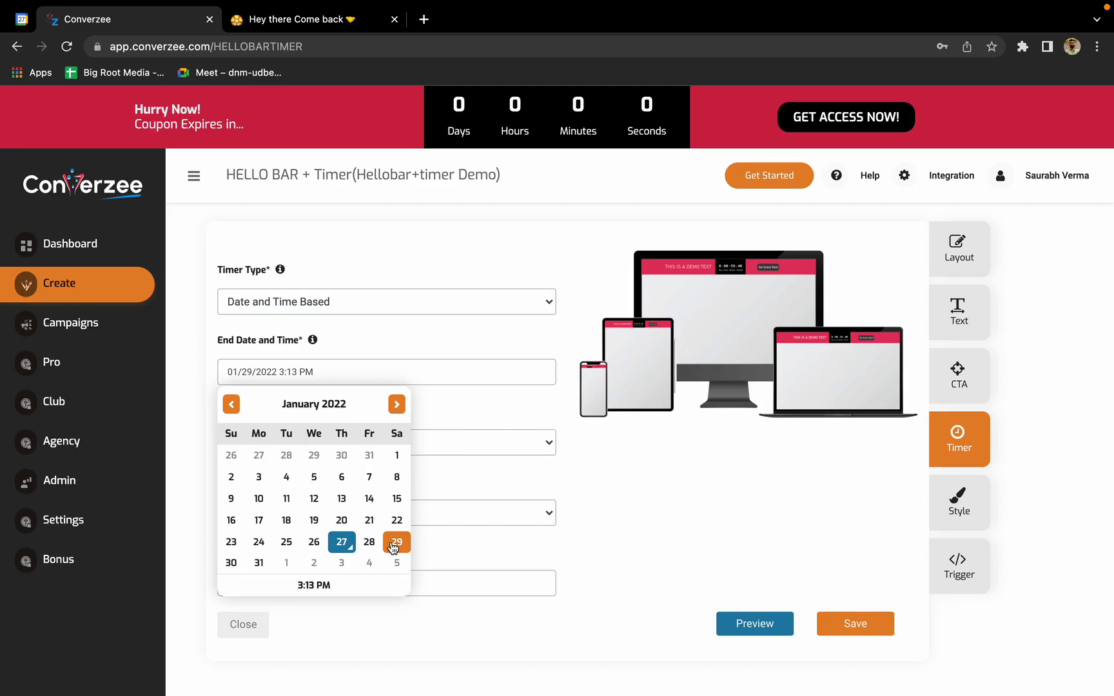
{"action": "left_click", "coordinate": [512, 412]}
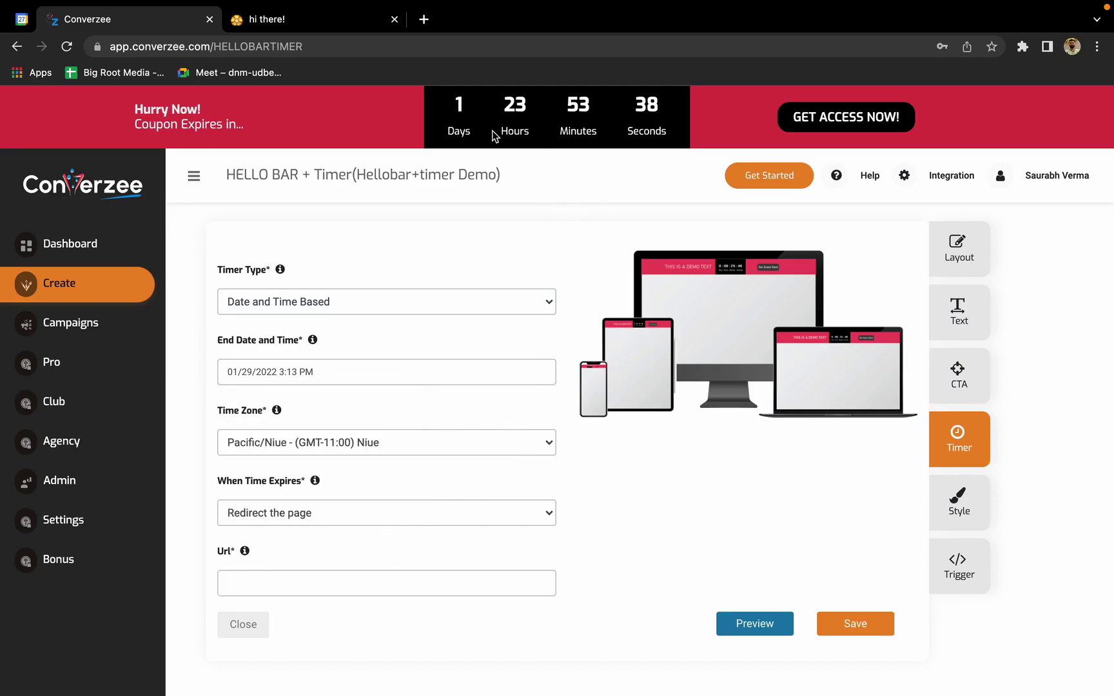
Set When Time Expires to 'Show static central time as 00:00'
{"action": "scroll", "coordinate": [414, 450], "scroll_direction": "down", "scroll_amount": 2}
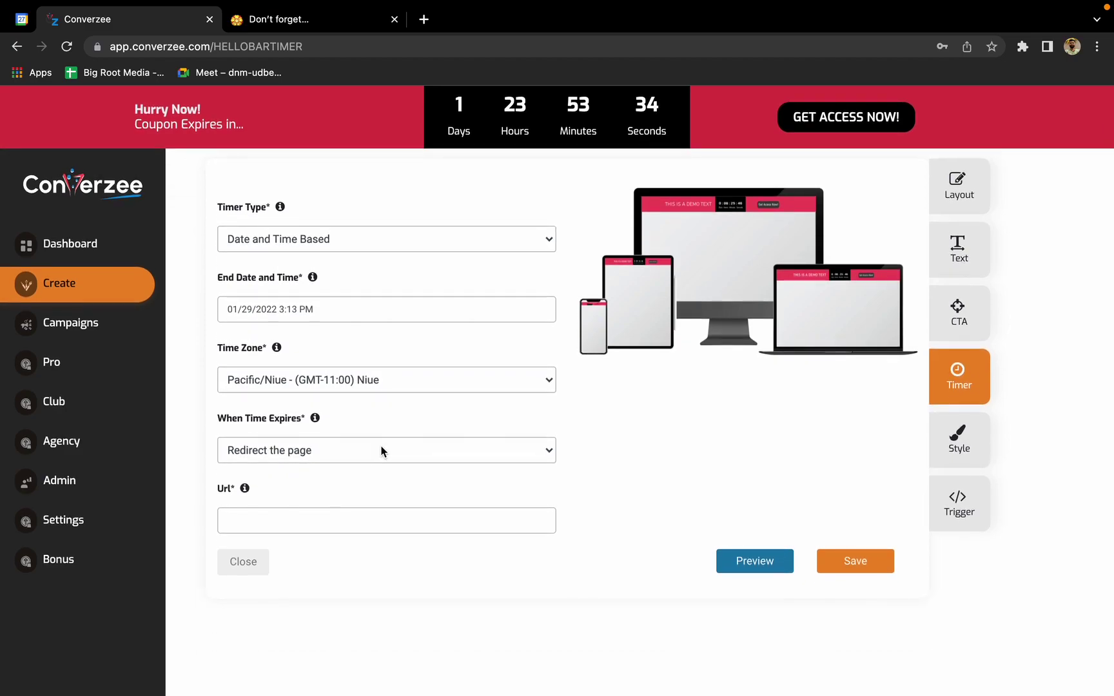
{"action": "left_click", "coordinate": [382, 452]}
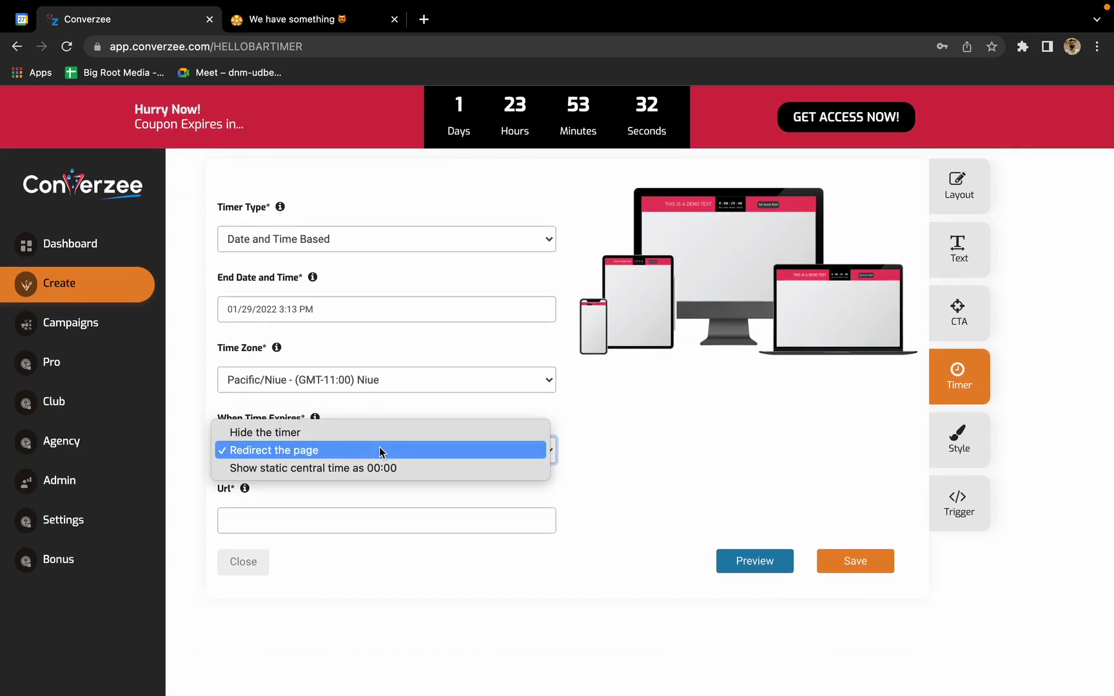
{"action": "left_click", "coordinate": [348, 467]}
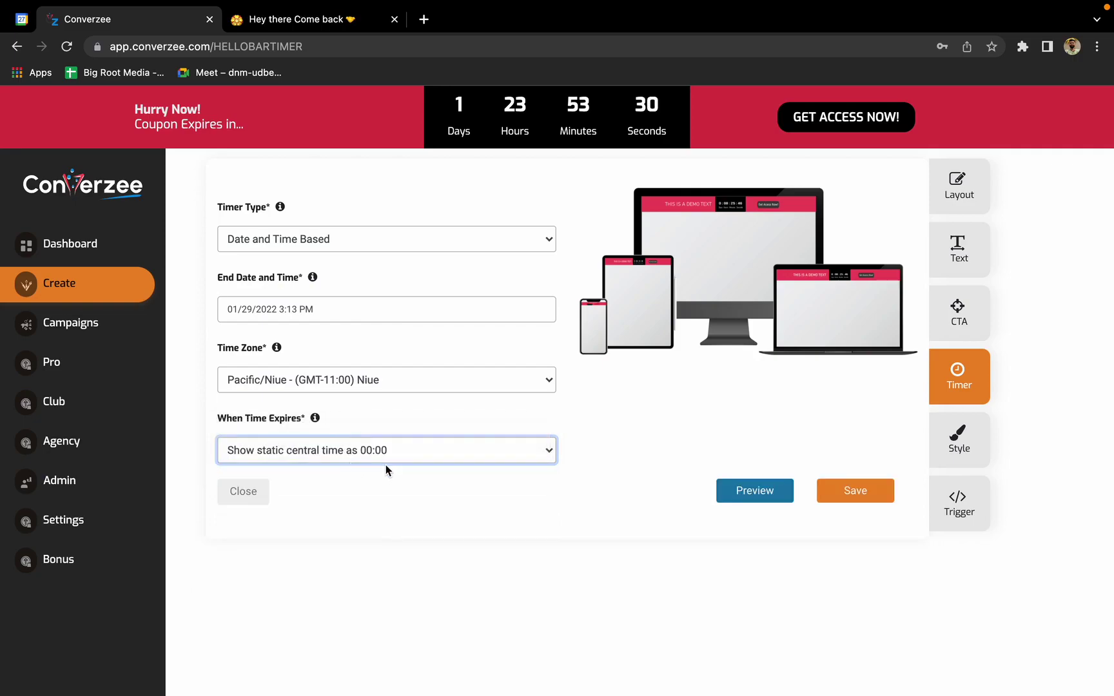
{"action": "left_click", "coordinate": [413, 455]}
{"action": "left_click", "coordinate": [386, 432]}
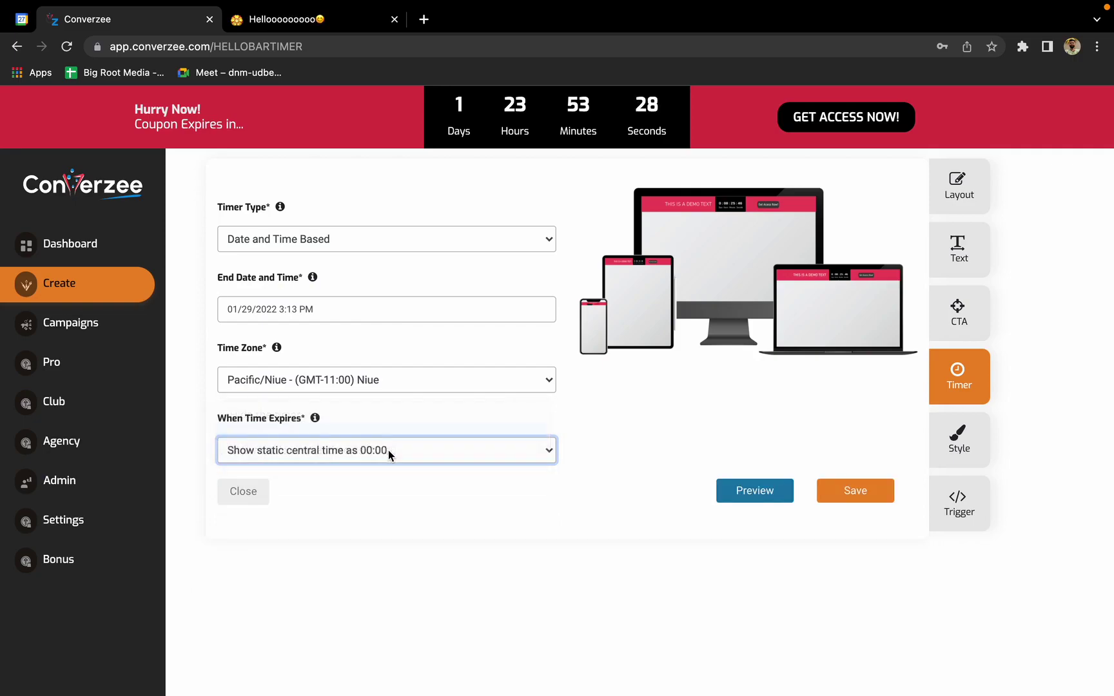
{"action": "left_click", "coordinate": [388, 449]}
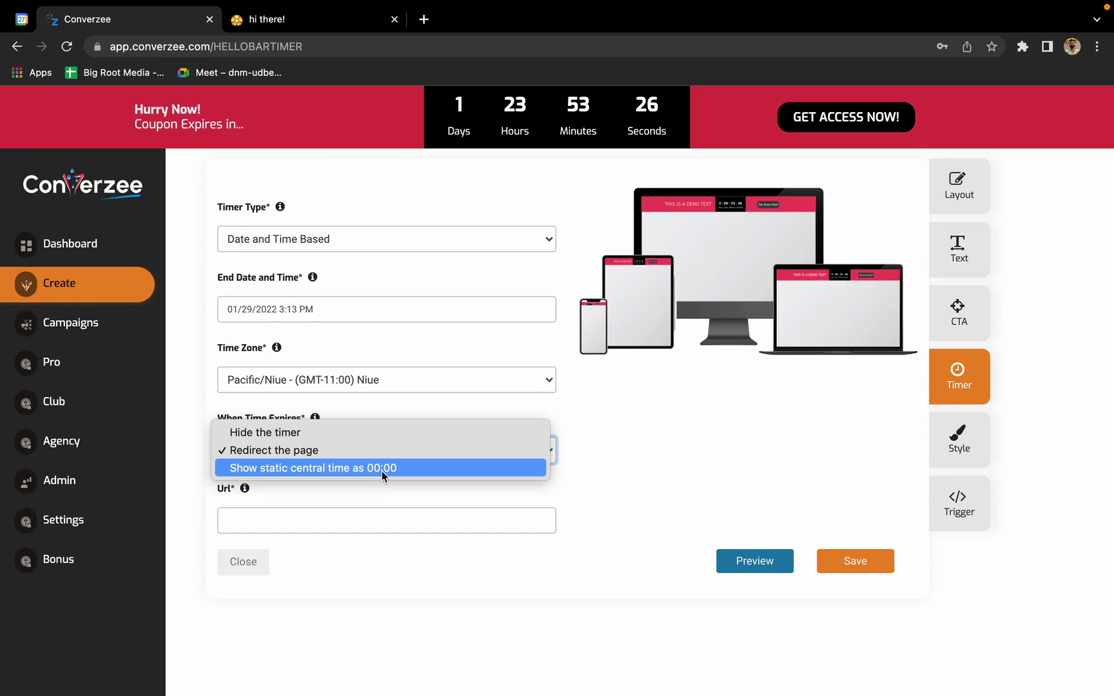
{"action": "left_click", "coordinate": [380, 470]}
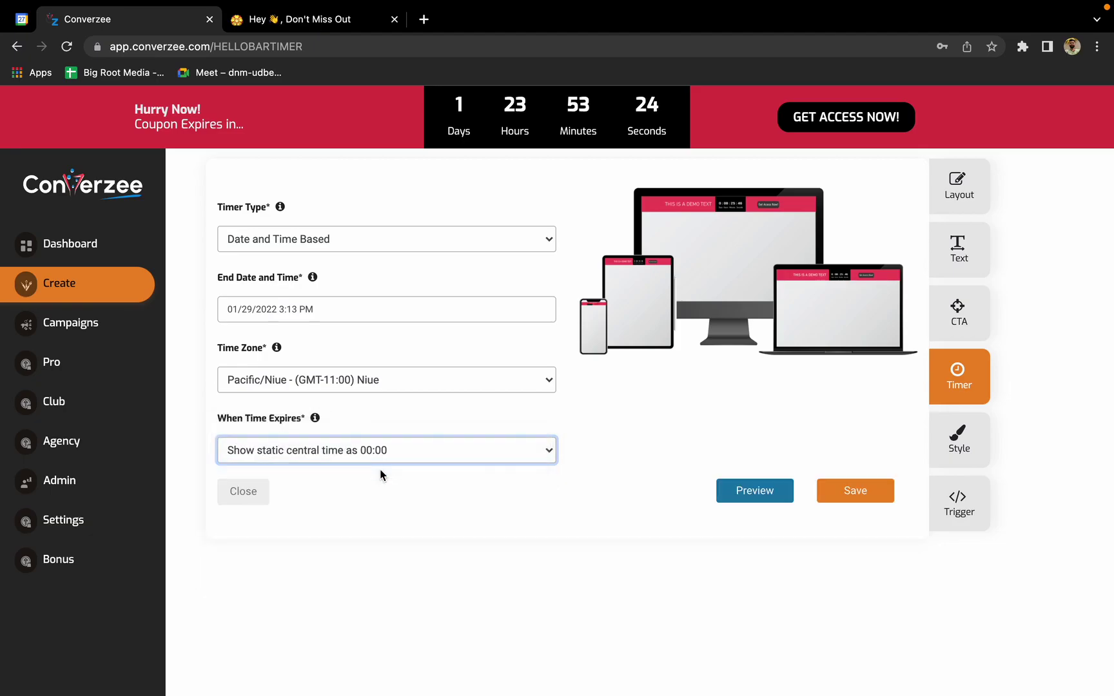
Set the HelloBar Background colour to orange (DC7D37, RGB 220, 125, 55)
{"action": "left_click", "coordinate": [961, 446]}
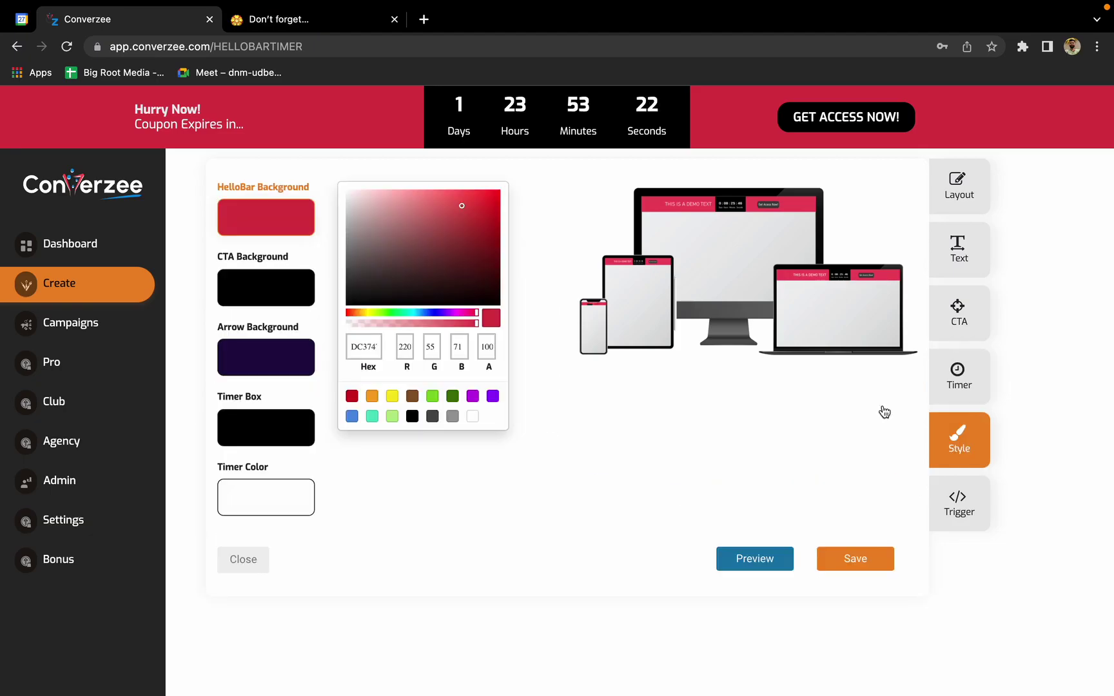
{"action": "left_click", "coordinate": [357, 313]}
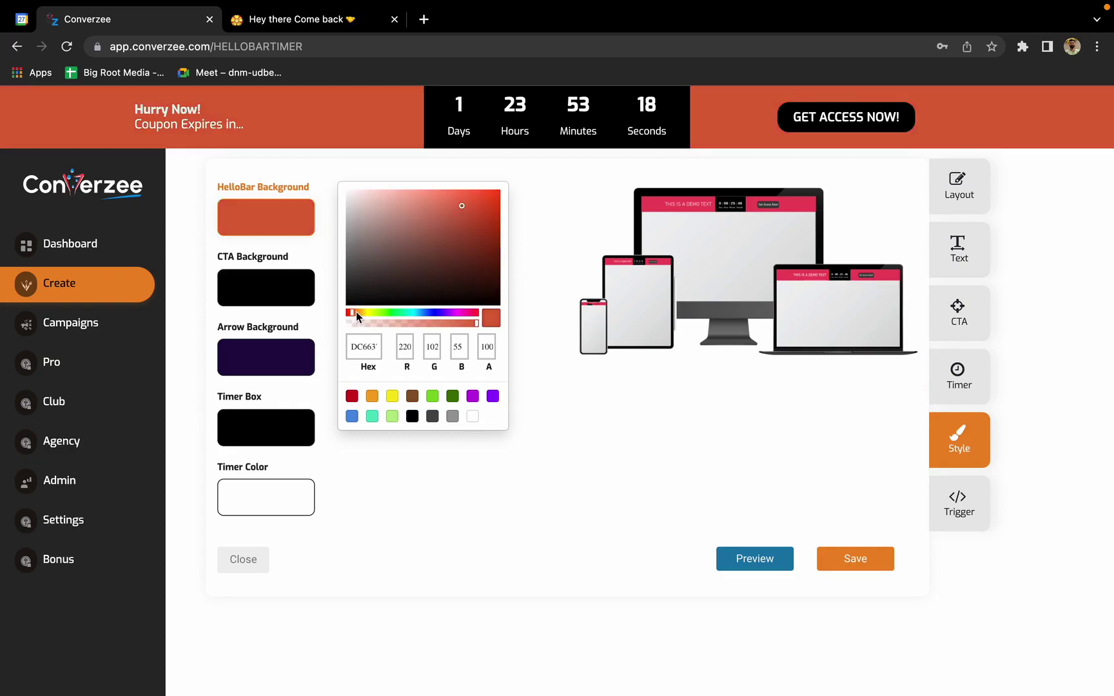
{"action": "left_click", "coordinate": [440, 314]}
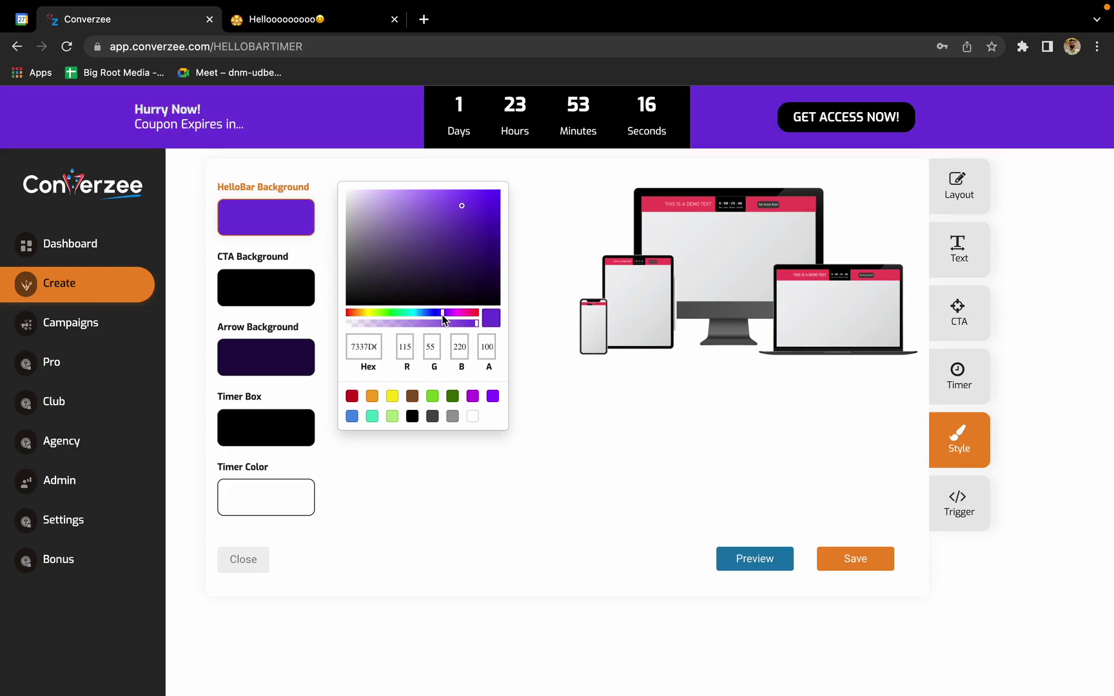
{"action": "left_click", "coordinate": [351, 313]}
{"action": "left_click", "coordinate": [355, 312]}
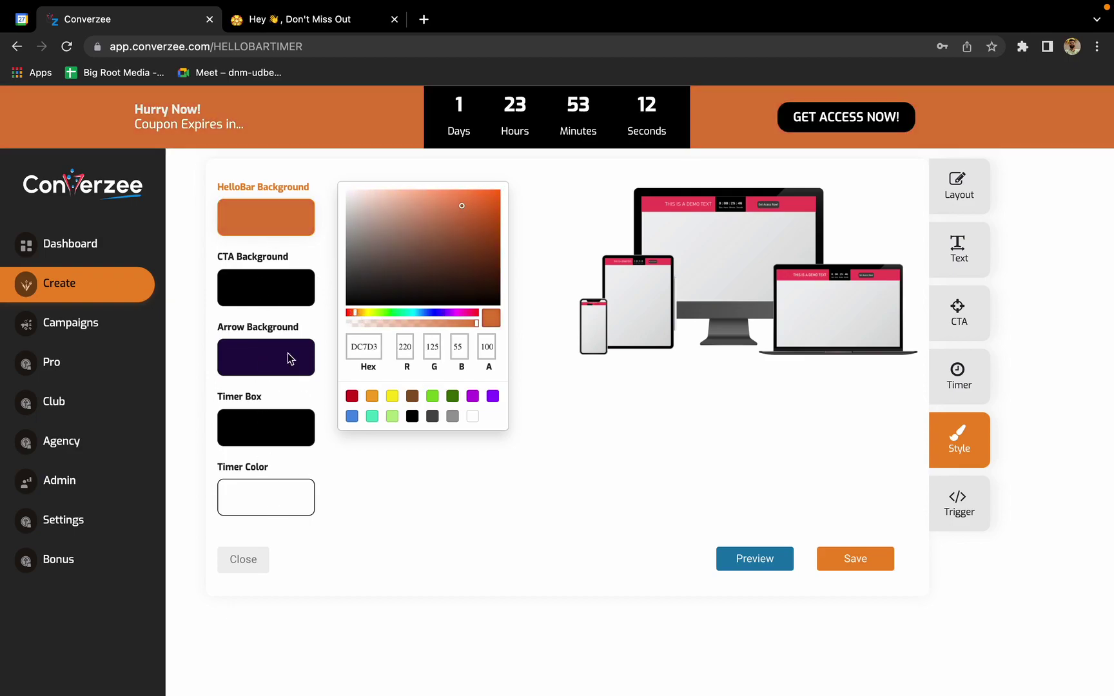
{"action": "left_click", "coordinate": [963, 516]}
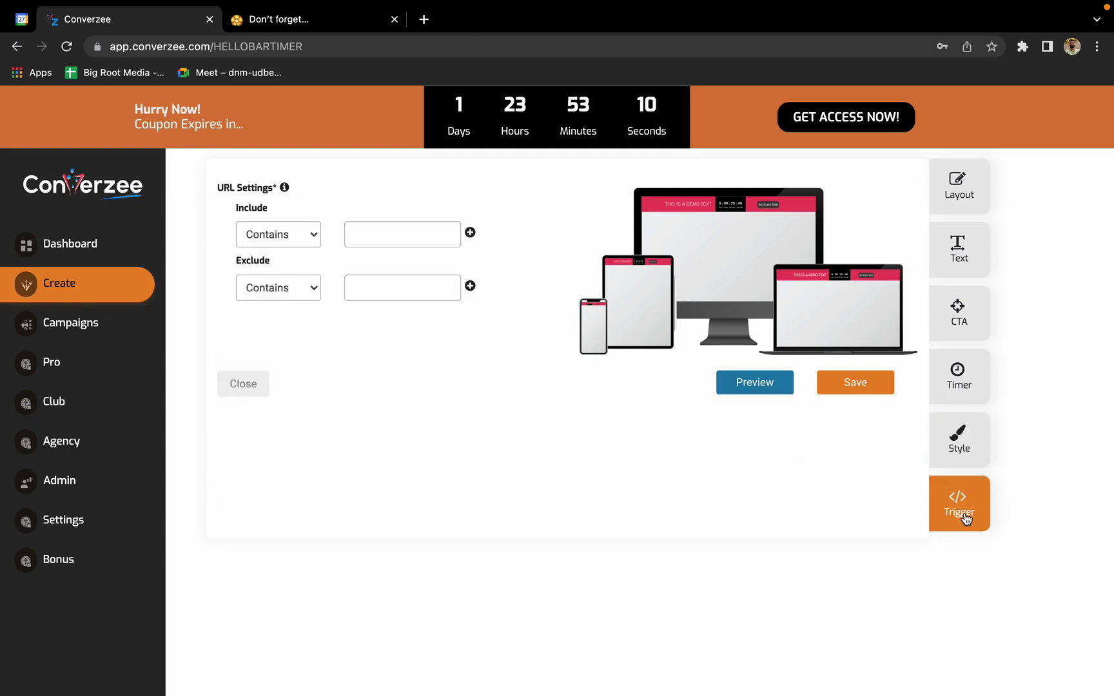
Paste the copied demo page URL into the Include 'Contains' field and save the campaign
{"action": "left_click", "coordinate": [305, 20]}
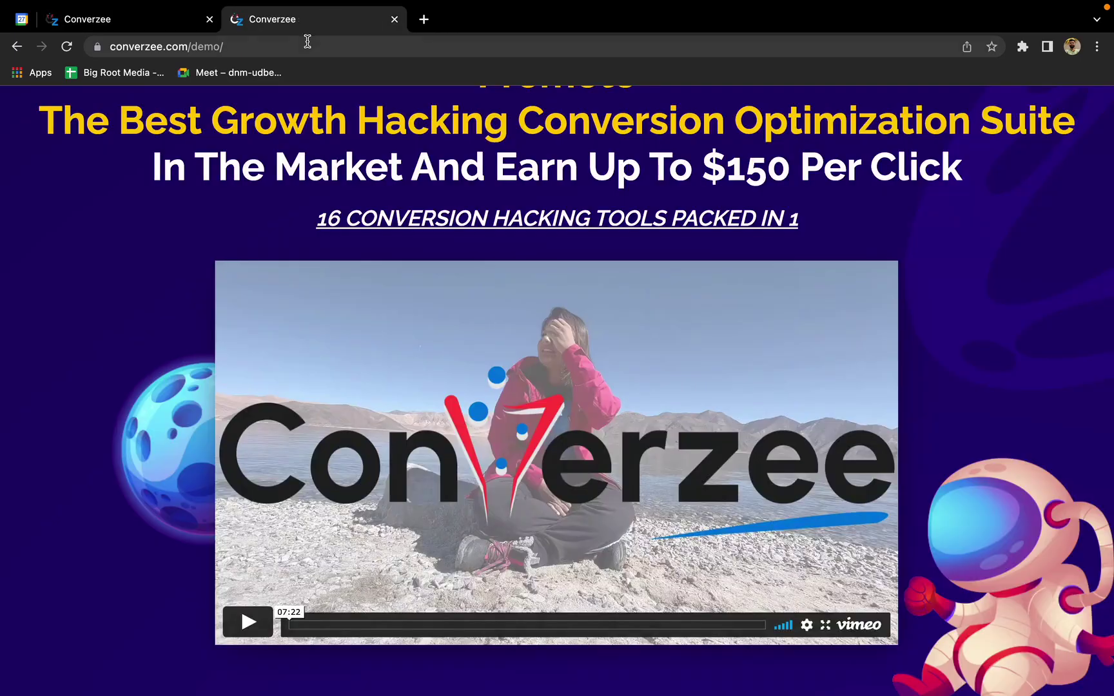
{"action": "left_click", "coordinate": [305, 46]}
{"action": "left_click", "coordinate": [137, 25]}
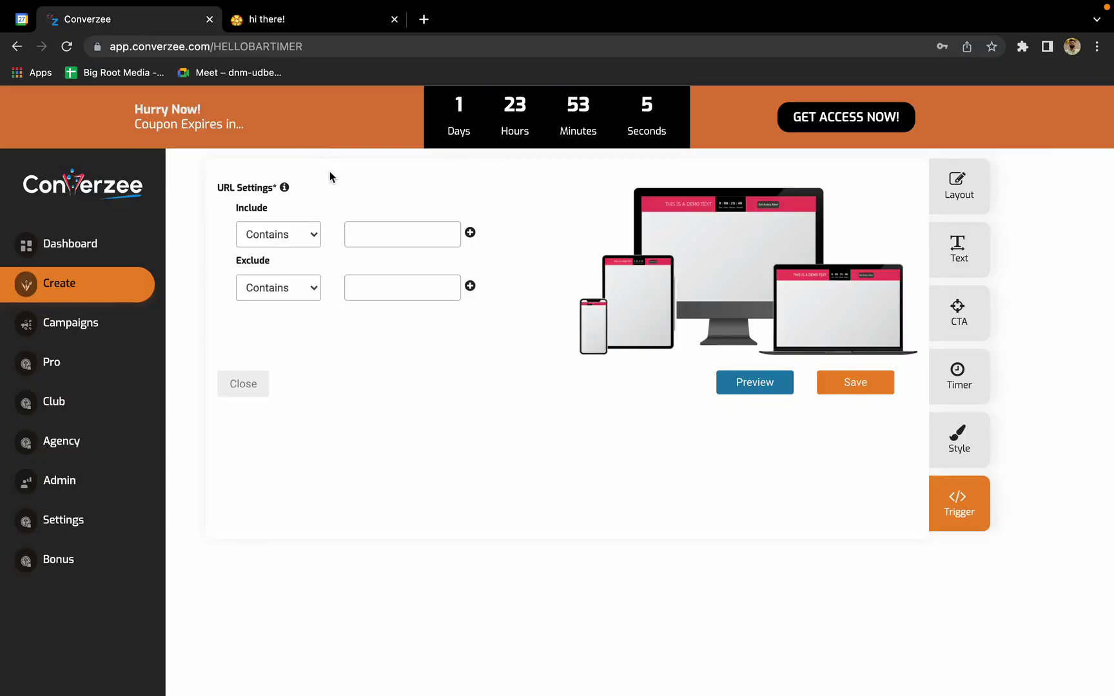
{"action": "left_click", "coordinate": [381, 228]}
{"action": "key", "text": "super+v"}
{"action": "left_click", "coordinate": [515, 244]}
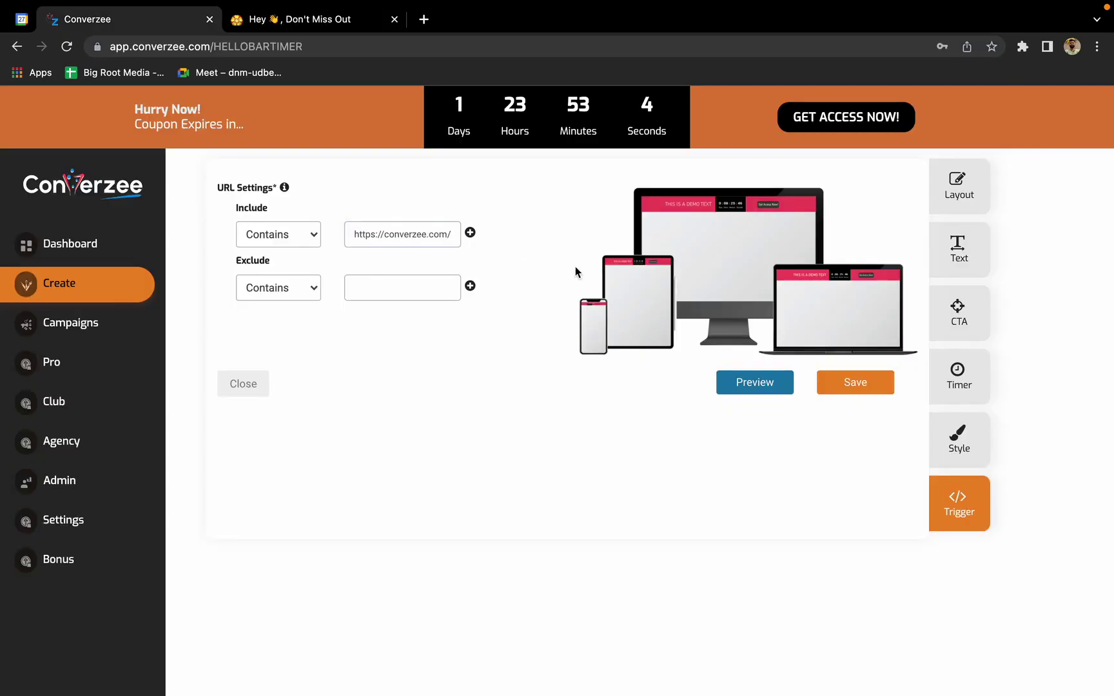
{"action": "left_click", "coordinate": [883, 388]}
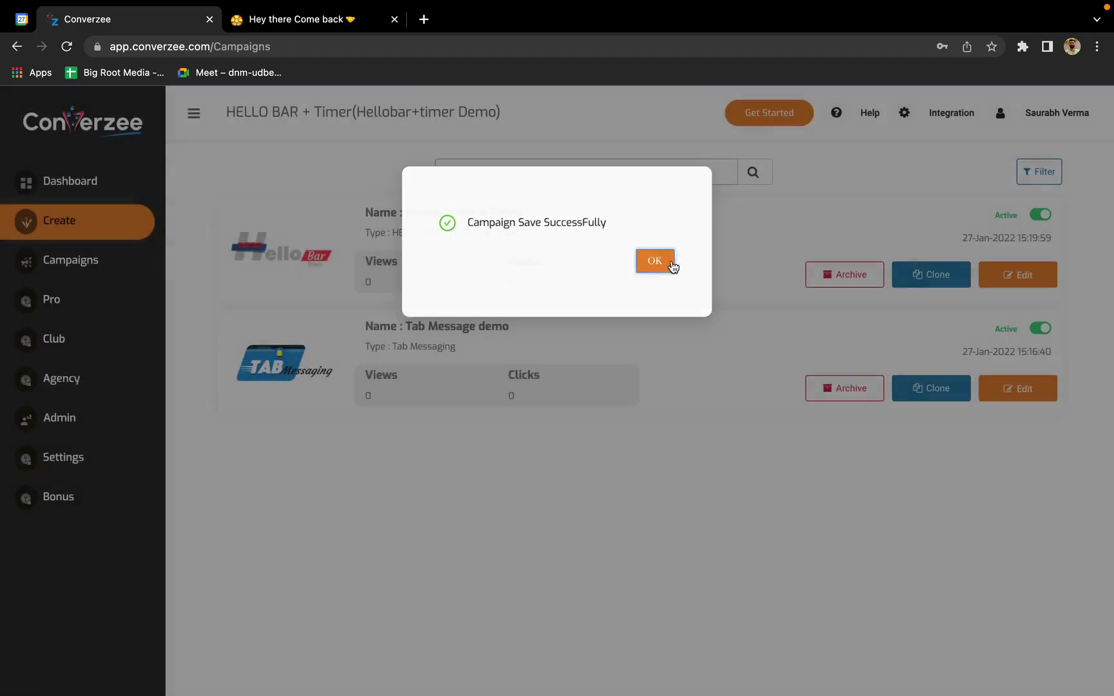
{"action": "left_click", "coordinate": [667, 262]}
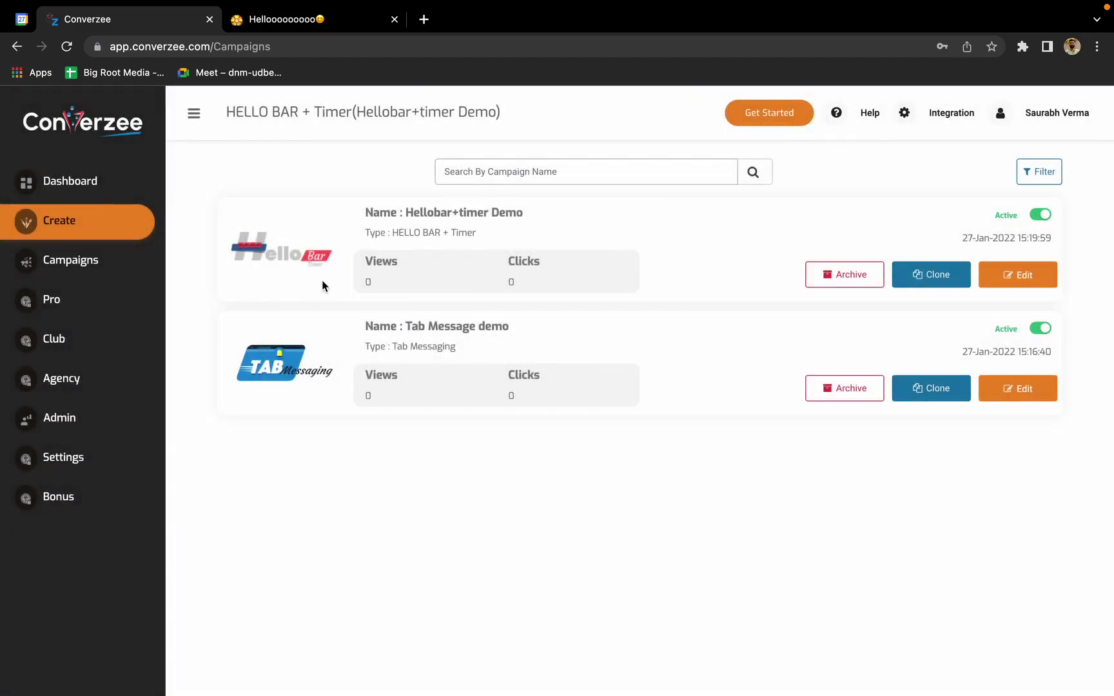
Reload the demo page to show the orange Hurry Now! bar, test GET ACCESS NOW, and close the 403 tab
{"action": "left_click", "coordinate": [276, 23]}
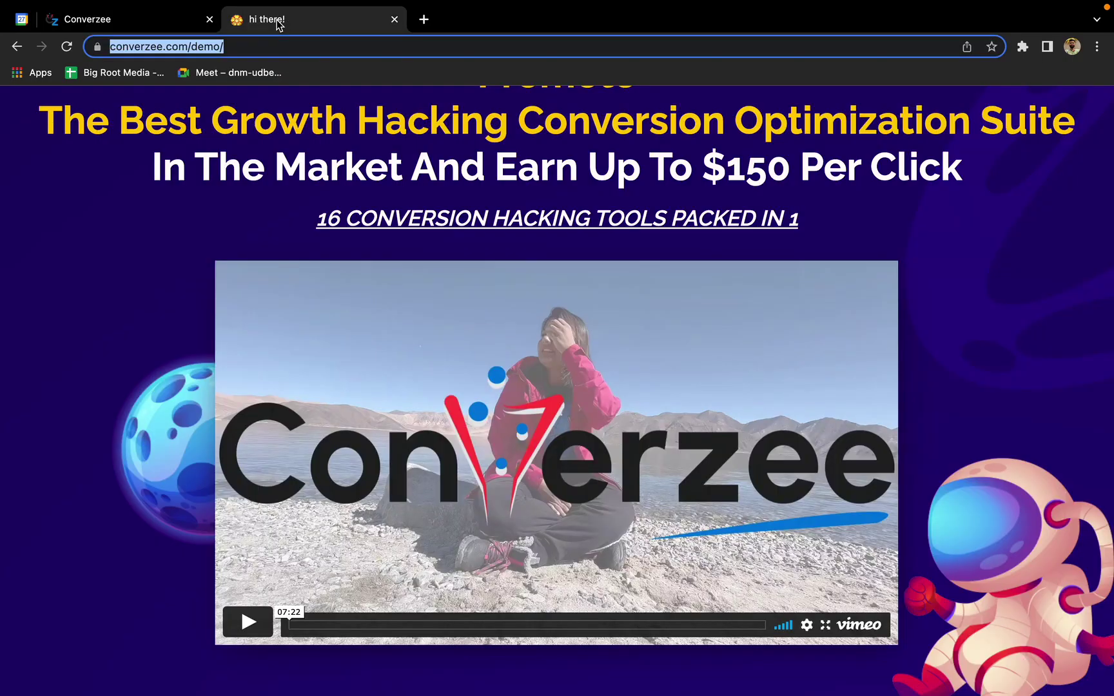
{"action": "key", "text": "super+r"}
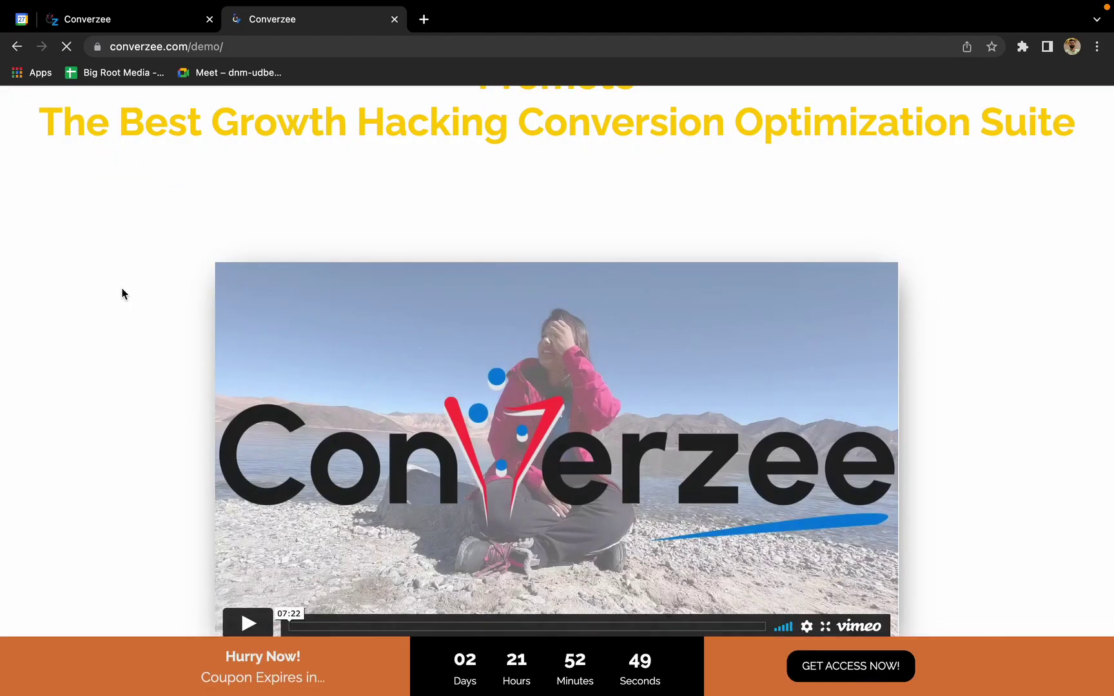
{"action": "scroll", "coordinate": [97, 417], "scroll_direction": "down", "scroll_amount": 8}
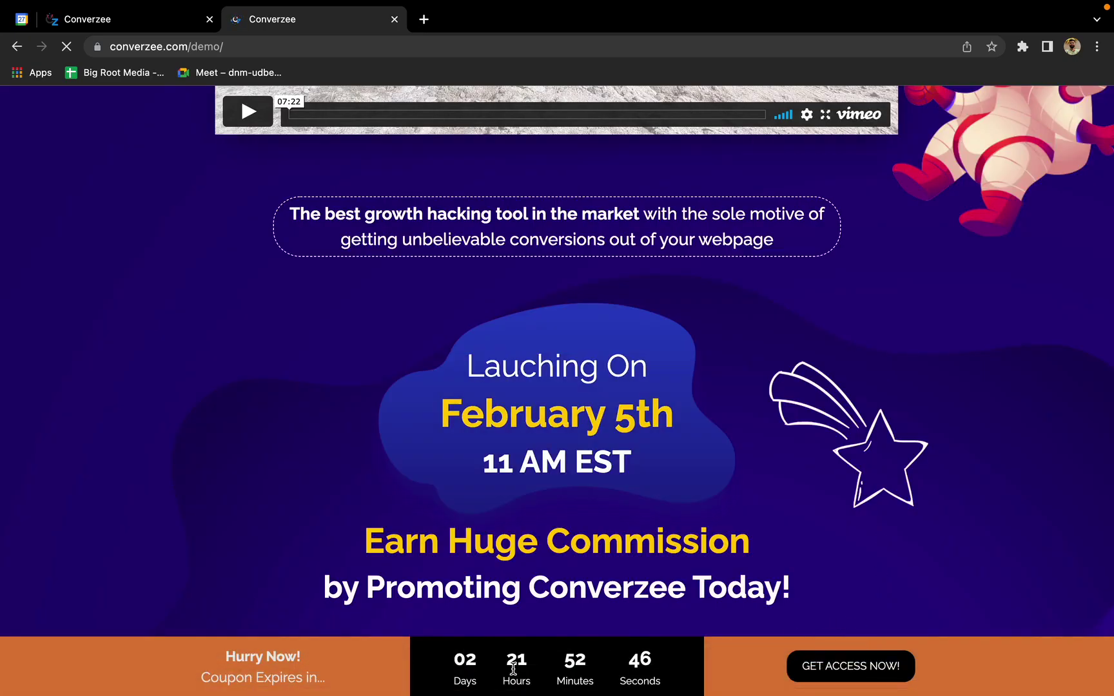
{"action": "left_click_drag", "start_coordinate": [227, 650], "coordinate": [427, 665]}
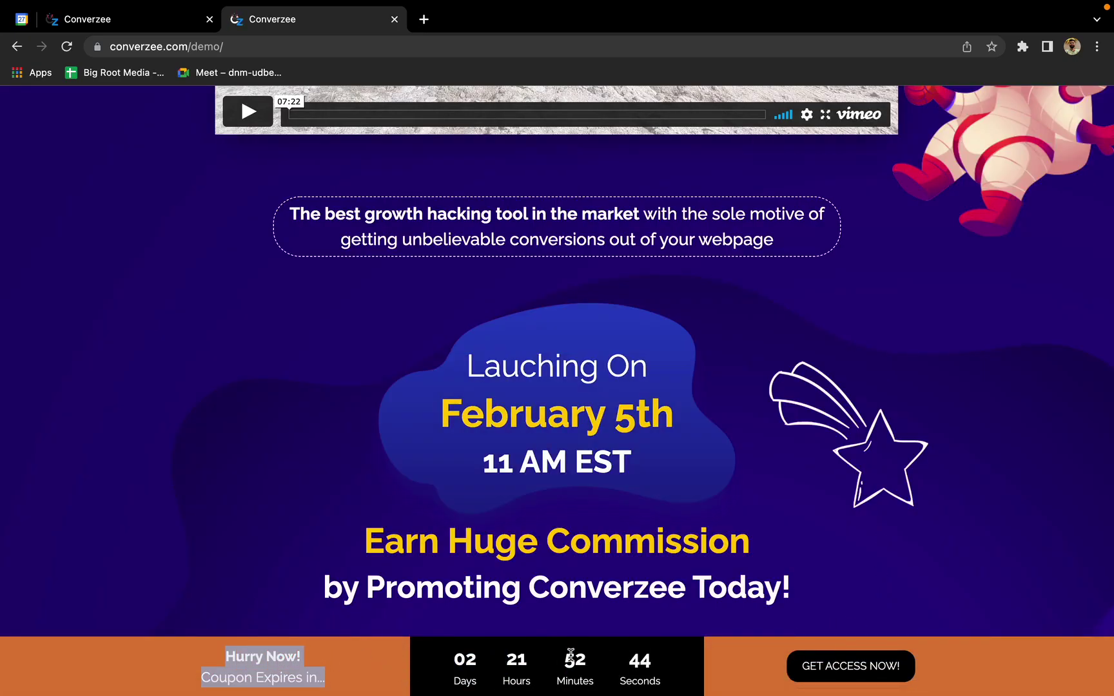
{"action": "left_click", "coordinate": [623, 656]}
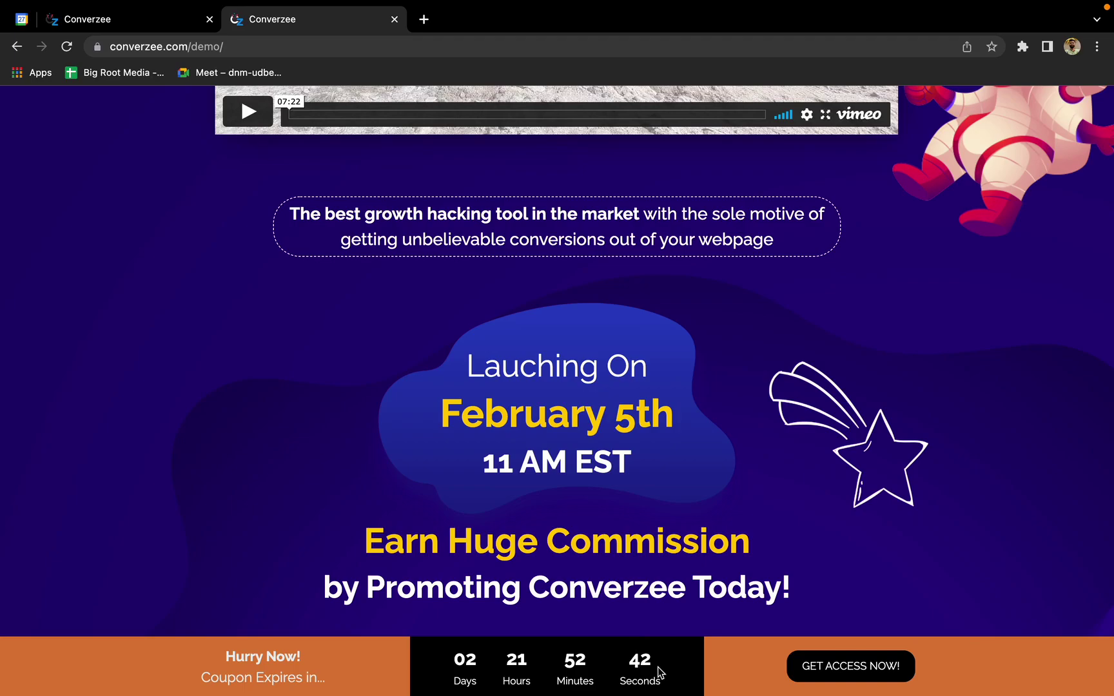
{"action": "left_click", "coordinate": [860, 669]}
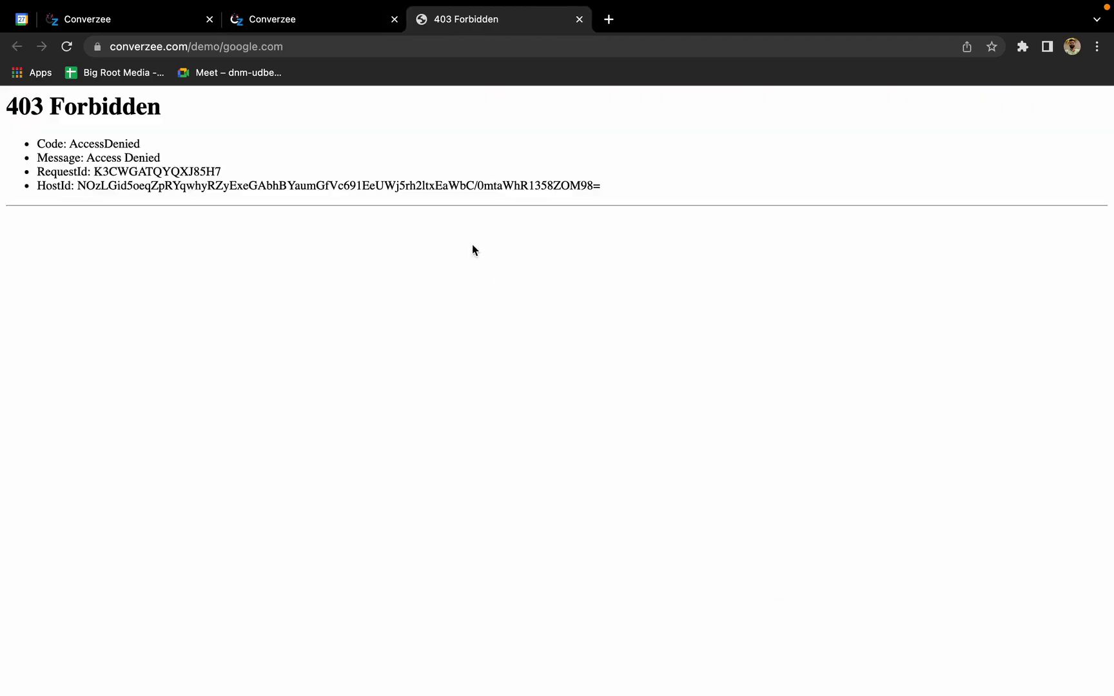
{"action": "left_click", "coordinate": [579, 20]}
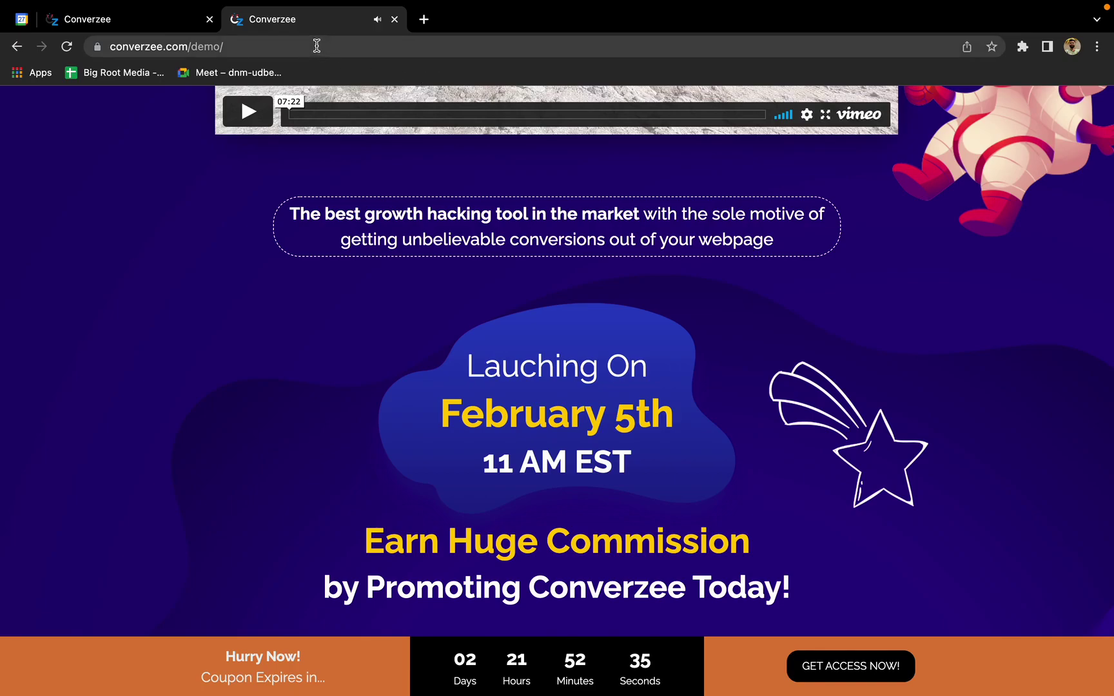
Back in Converzee's Create page, pick the Exit Intent card and name the campaign 'exit intent demo'
{"action": "left_click", "coordinate": [126, 20]}
{"action": "left_click", "coordinate": [86, 222]}
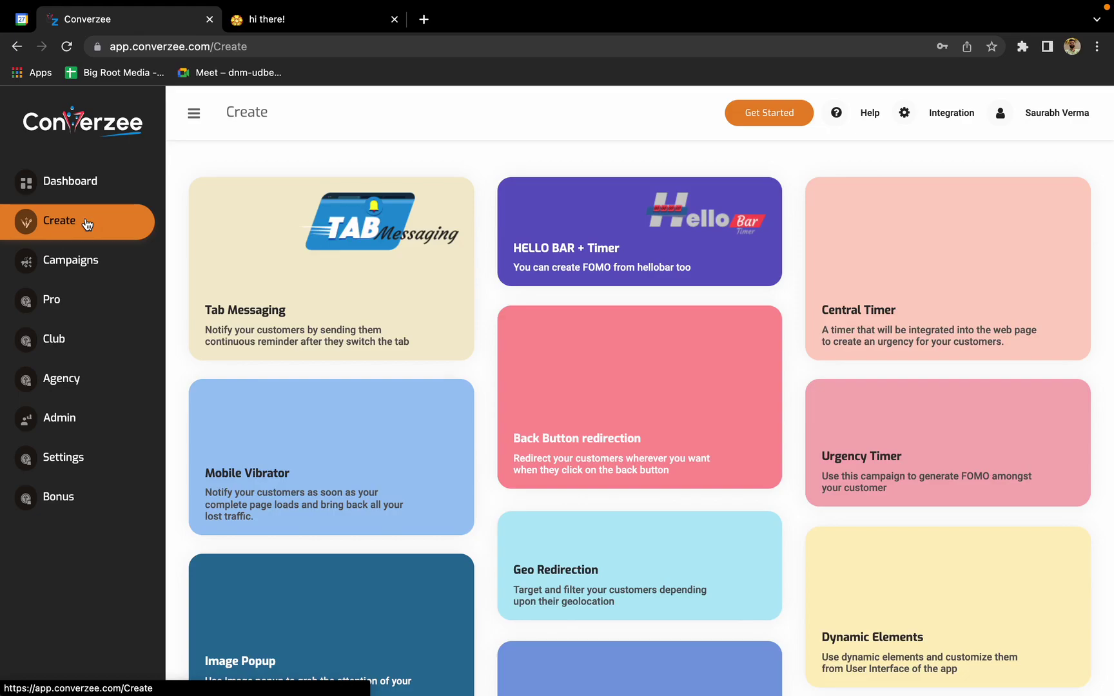
{"action": "scroll", "coordinate": [551, 490], "scroll_direction": "down", "scroll_amount": 9}
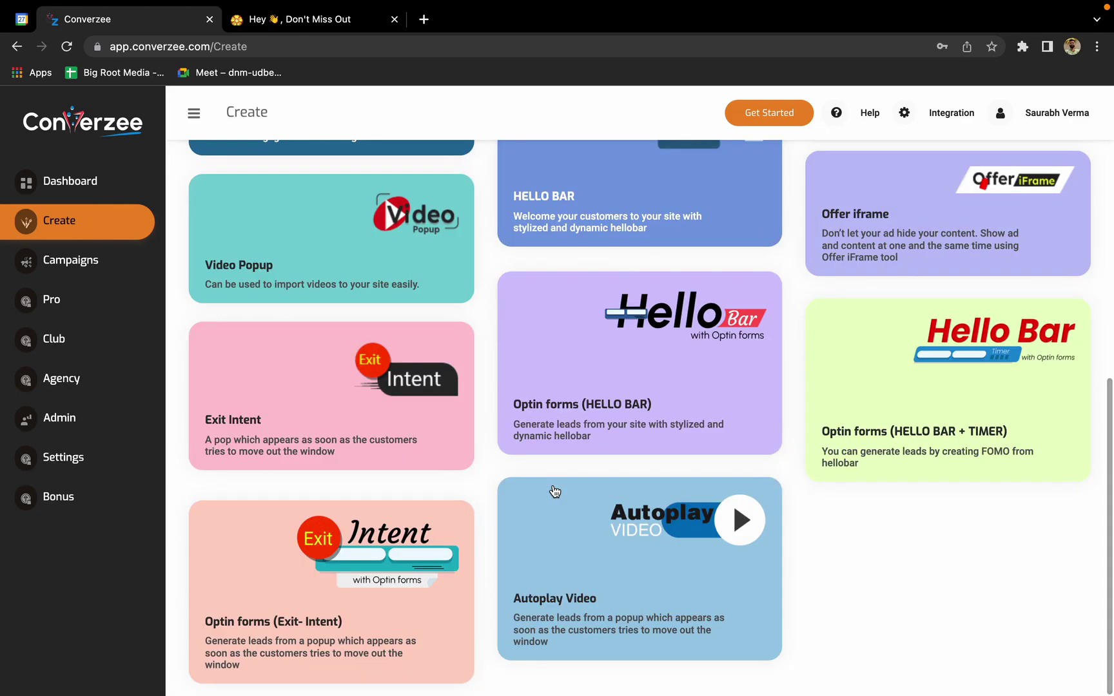
{"action": "left_click", "coordinate": [370, 552]}
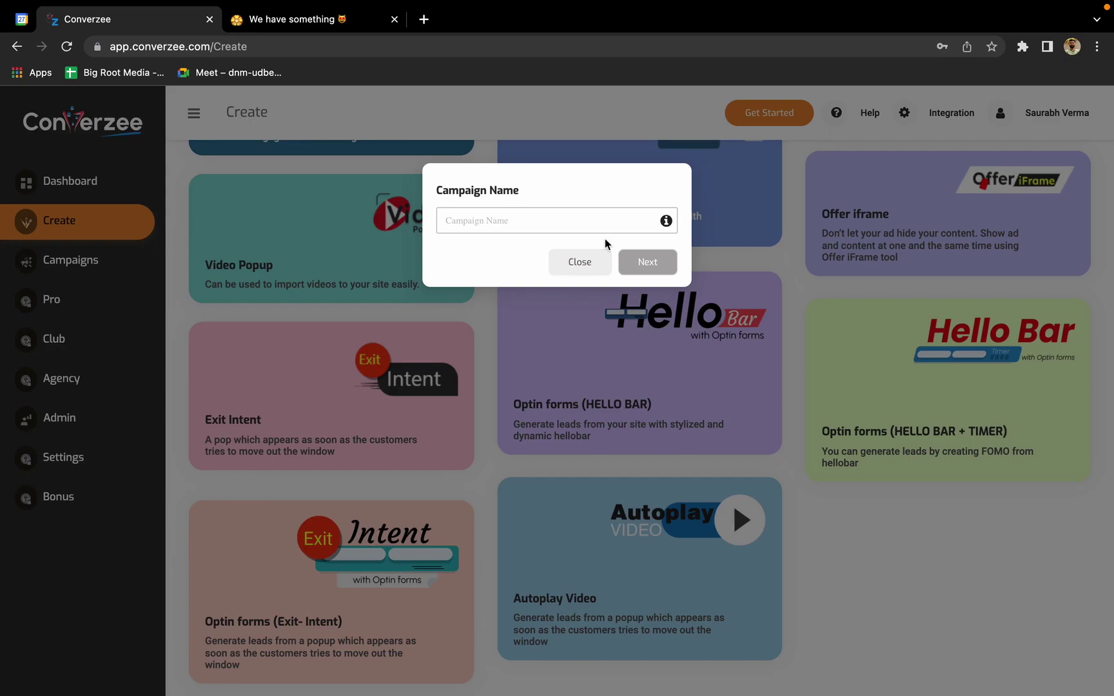
{"action": "left_click", "coordinate": [579, 262]}
{"action": "left_click", "coordinate": [428, 348]}
{"action": "left_click", "coordinate": [627, 215]}
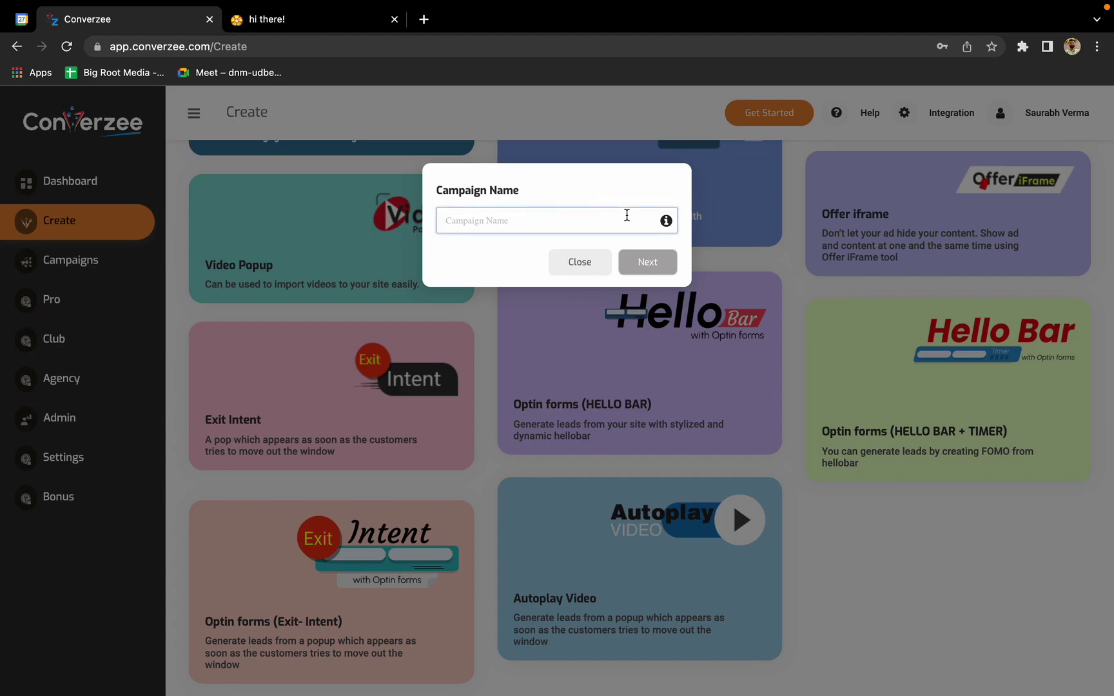
{"action": "type", "text": "exit "}
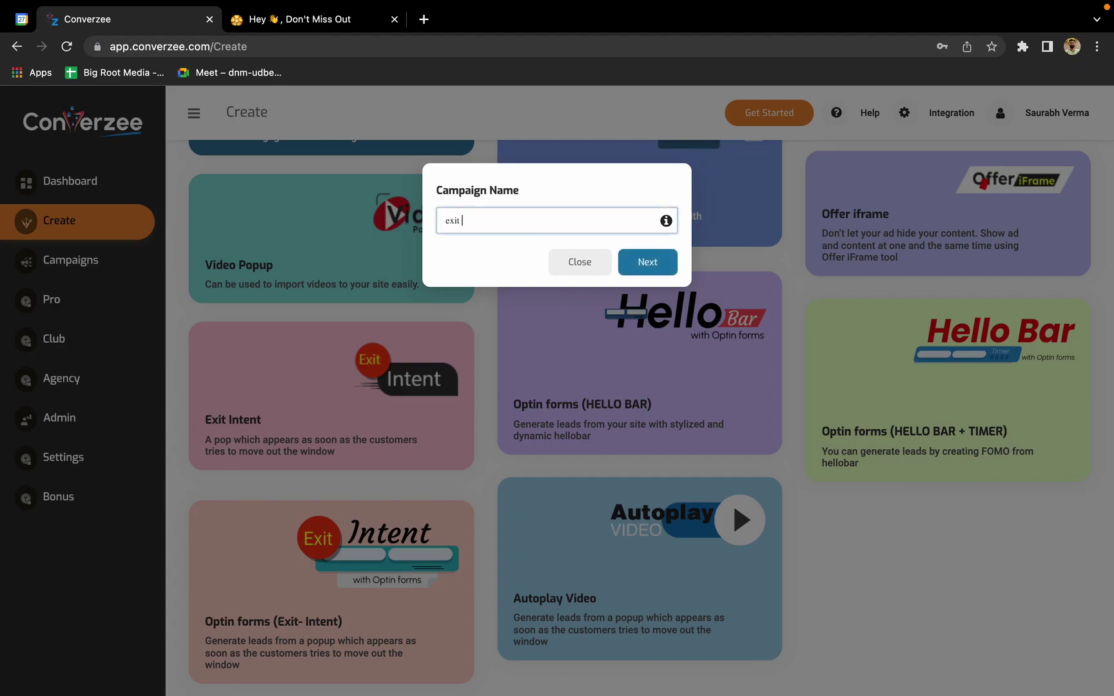
{"action": "type", "text": "intent demo"}
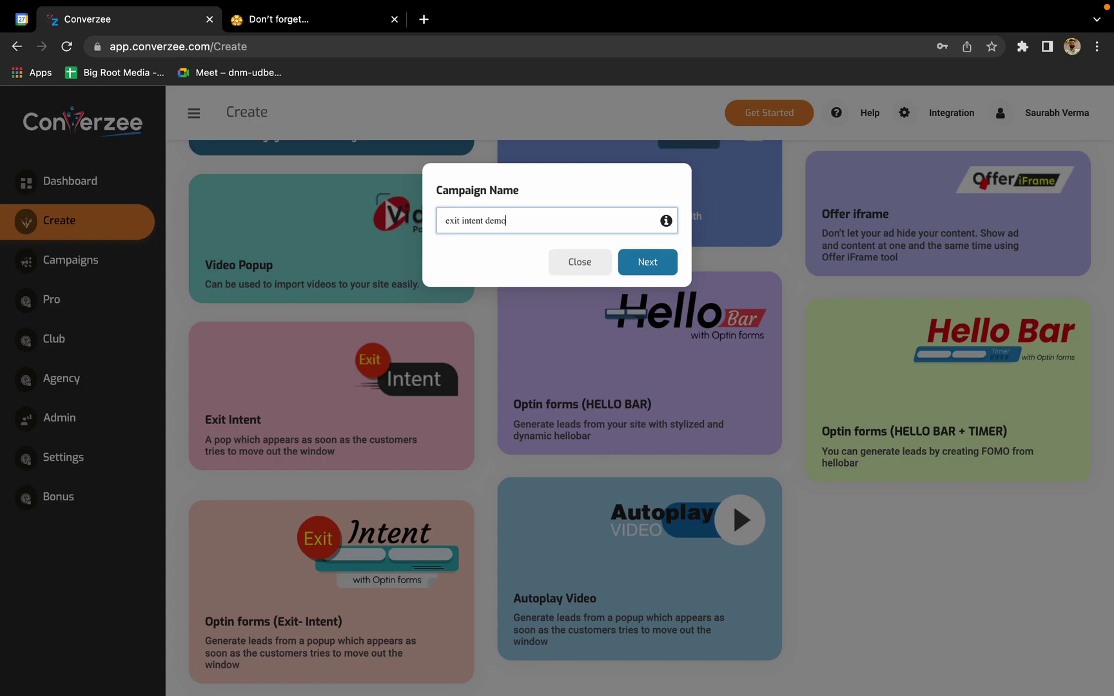
{"action": "left_click", "coordinate": [643, 269]}
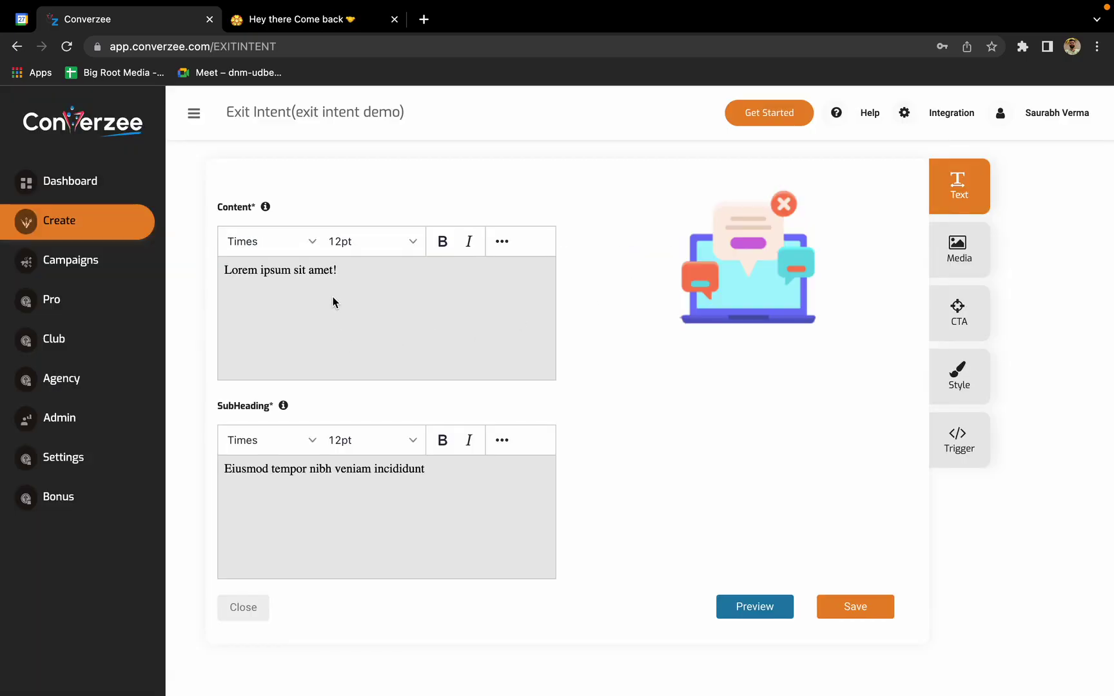
Upload 5310773.jpg as the exit popup image and preview the Grand Opening graphic
{"action": "left_click", "coordinate": [328, 294]}
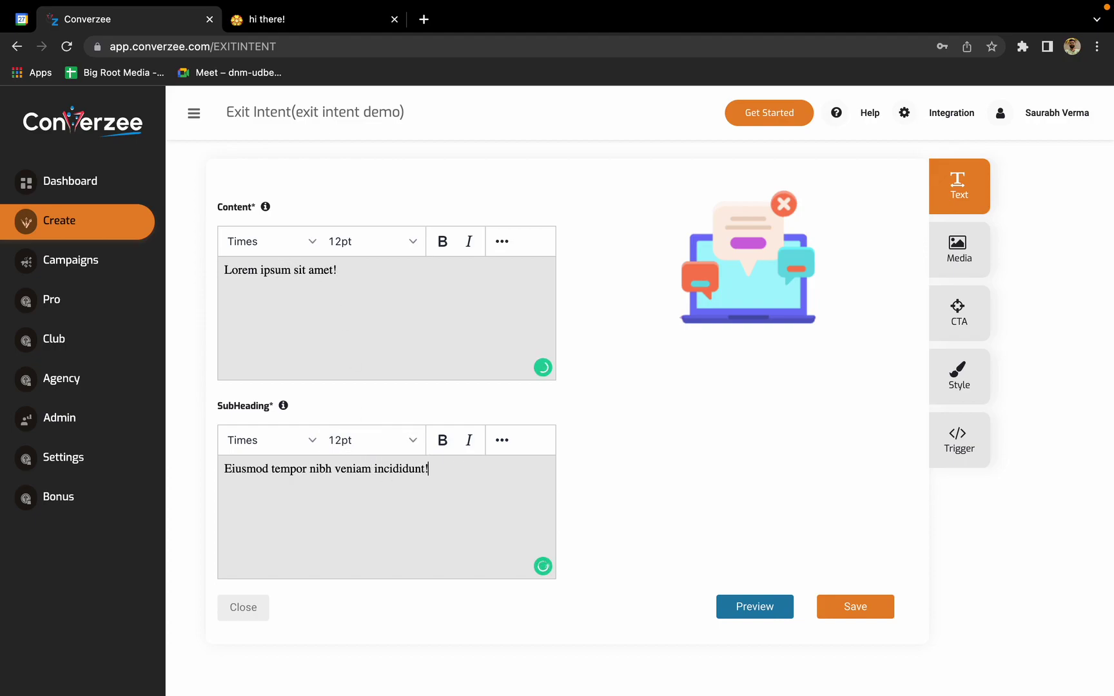
{"action": "left_click", "coordinate": [957, 248]}
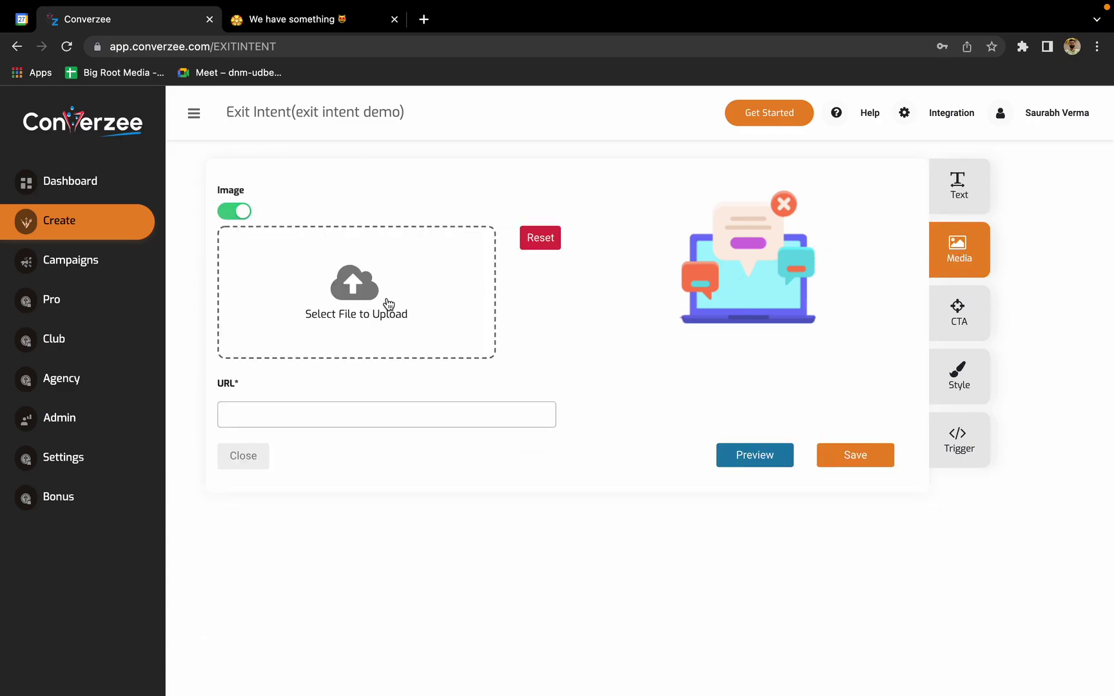
{"action": "left_click", "coordinate": [765, 457]}
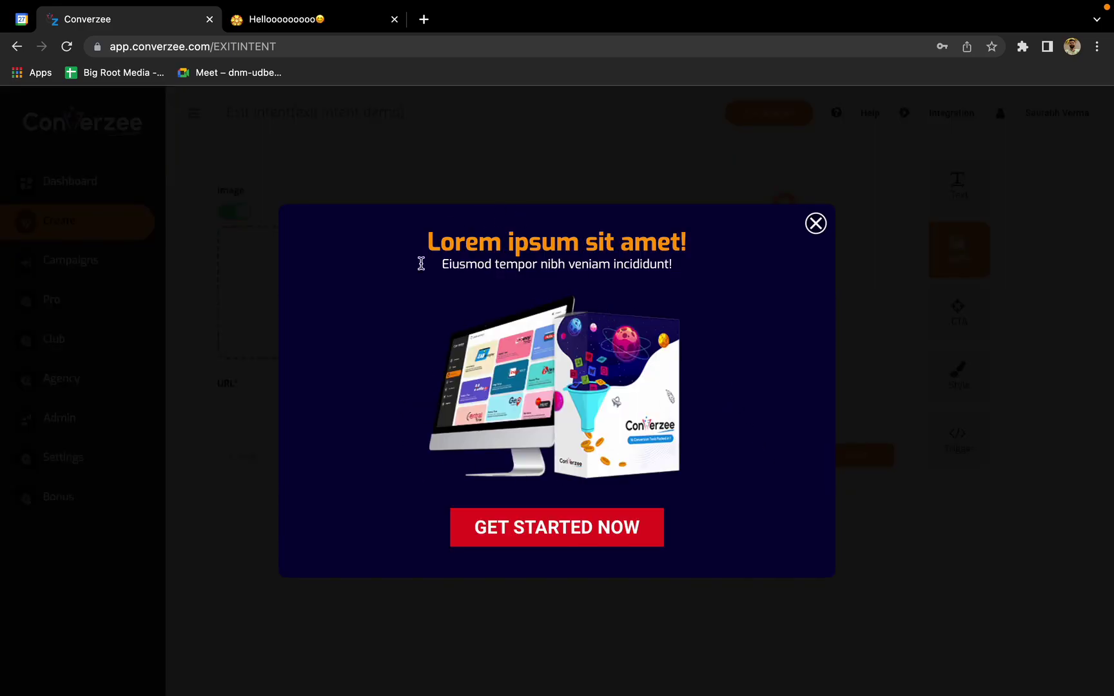
{"action": "left_click", "coordinate": [815, 224]}
{"action": "left_click", "coordinate": [337, 307]}
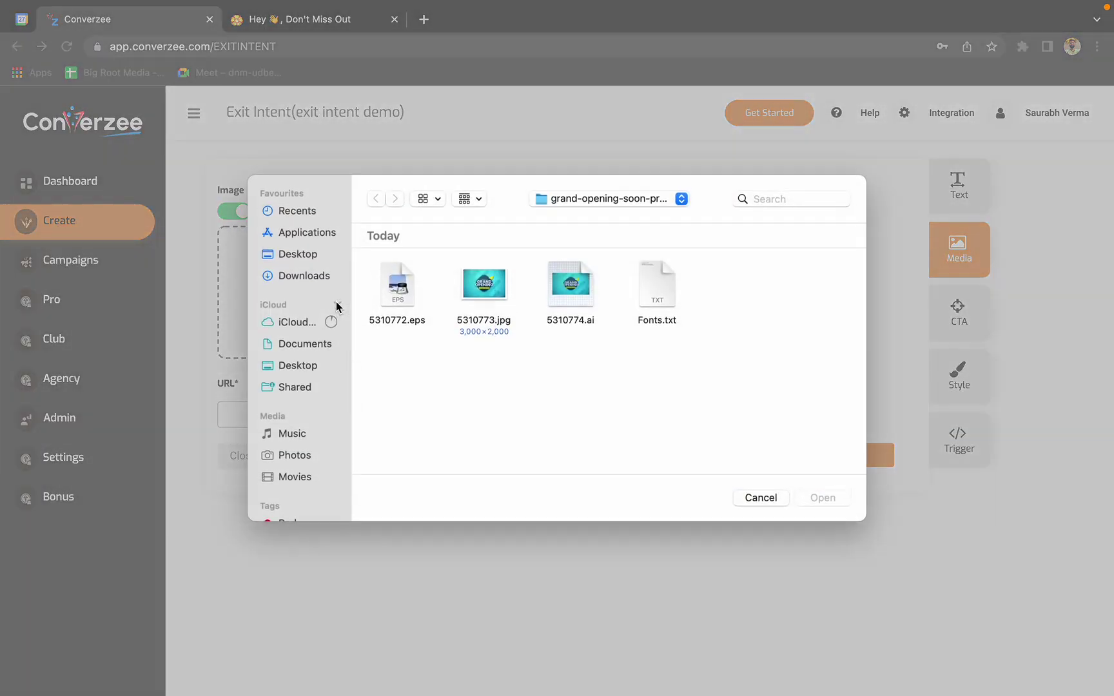
{"action": "double_click", "coordinate": [507, 288]}
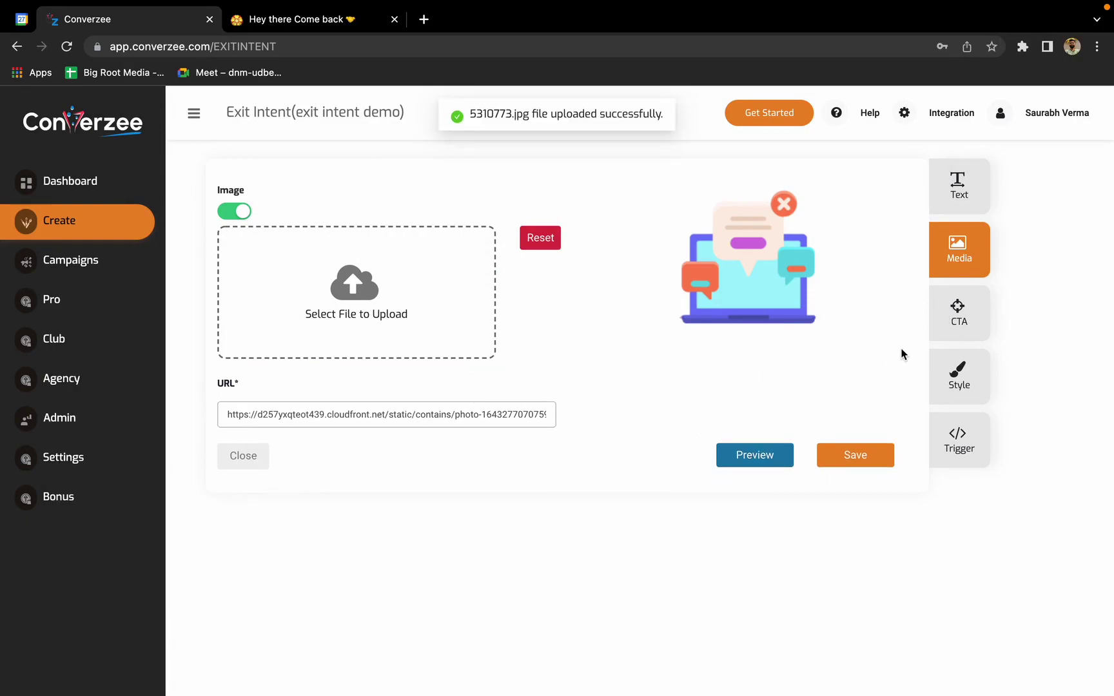
{"action": "left_click", "coordinate": [760, 463]}
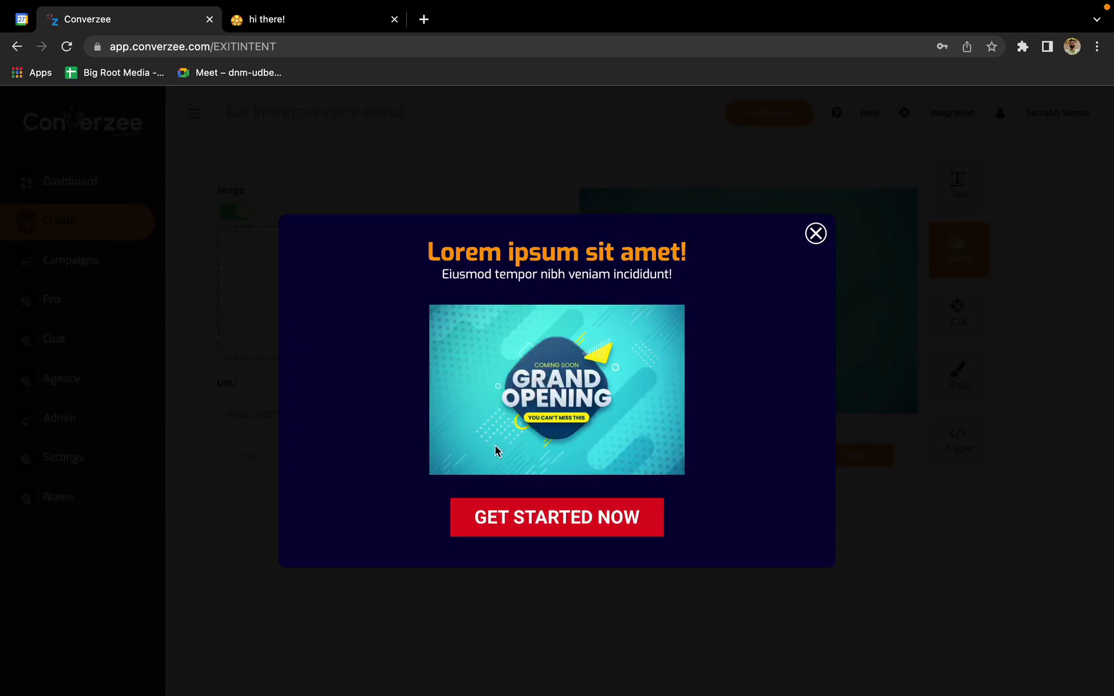
Keep Redirect as the CTA action and set the Redirect URL to google.com
{"action": "left_click", "coordinate": [815, 233]}
{"action": "left_click", "coordinate": [963, 320]}
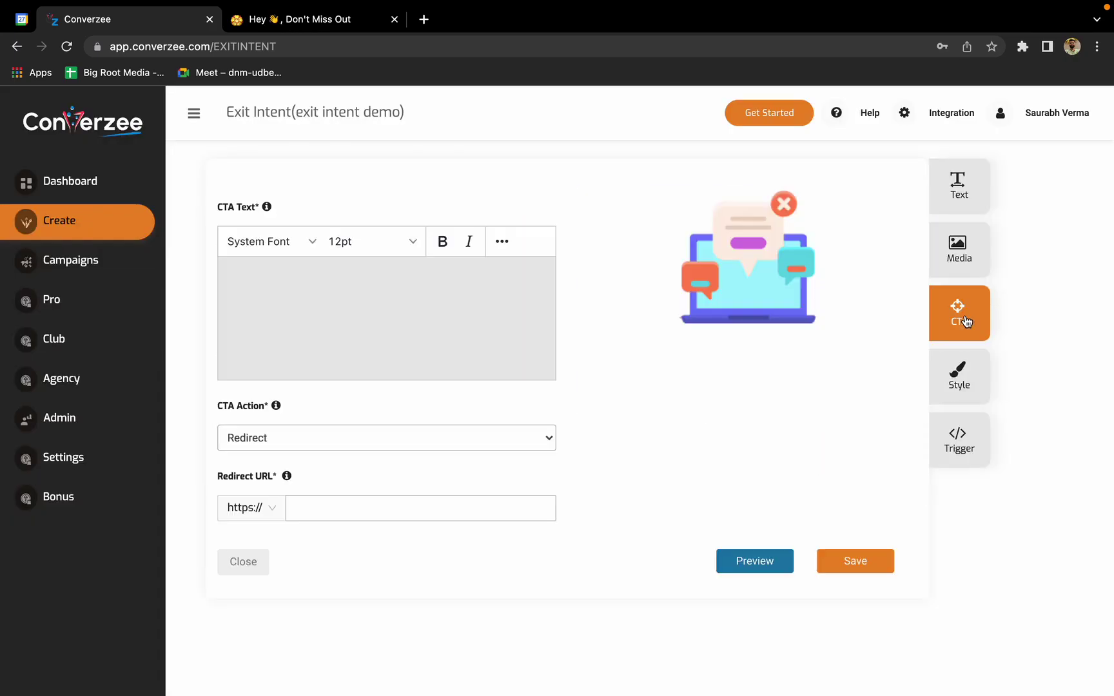
{"action": "left_click", "coordinate": [299, 442]}
{"action": "left_click", "coordinate": [624, 393]}
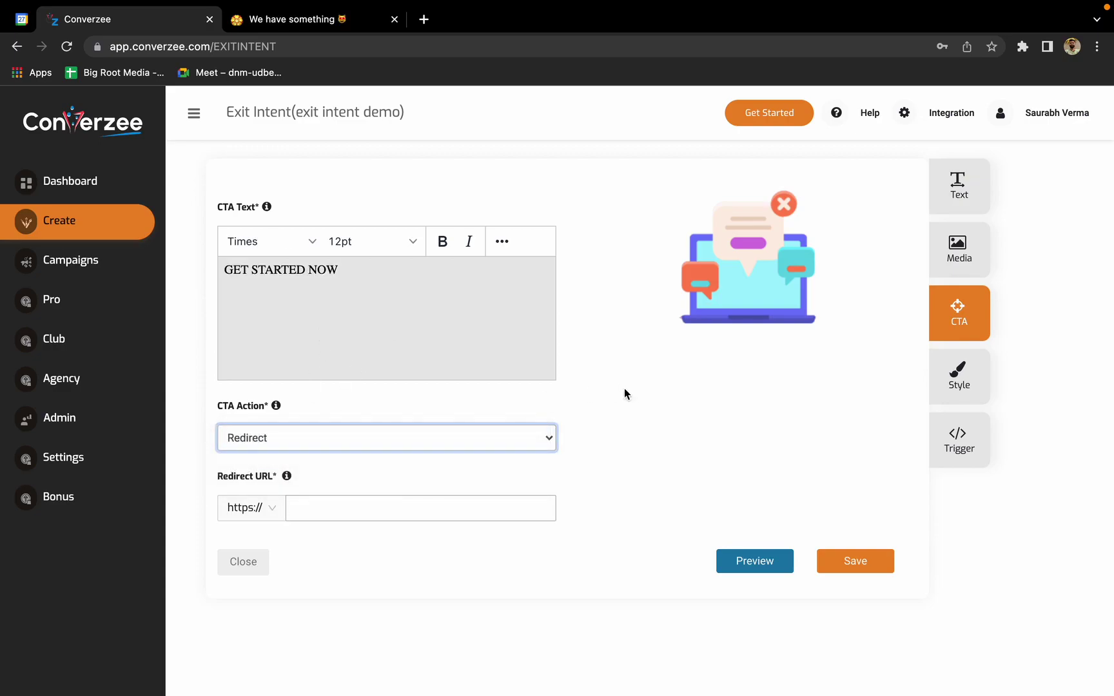
{"action": "left_click", "coordinate": [351, 519]}
{"action": "left_click", "coordinate": [419, 458]}
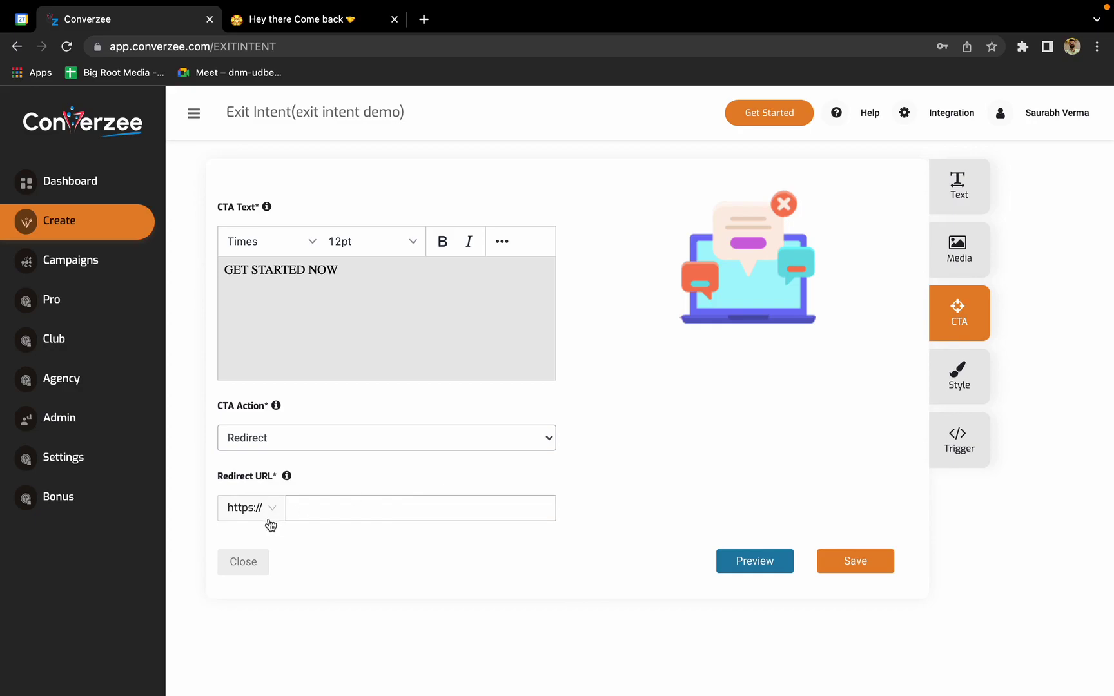
{"action": "left_click", "coordinate": [333, 501]}
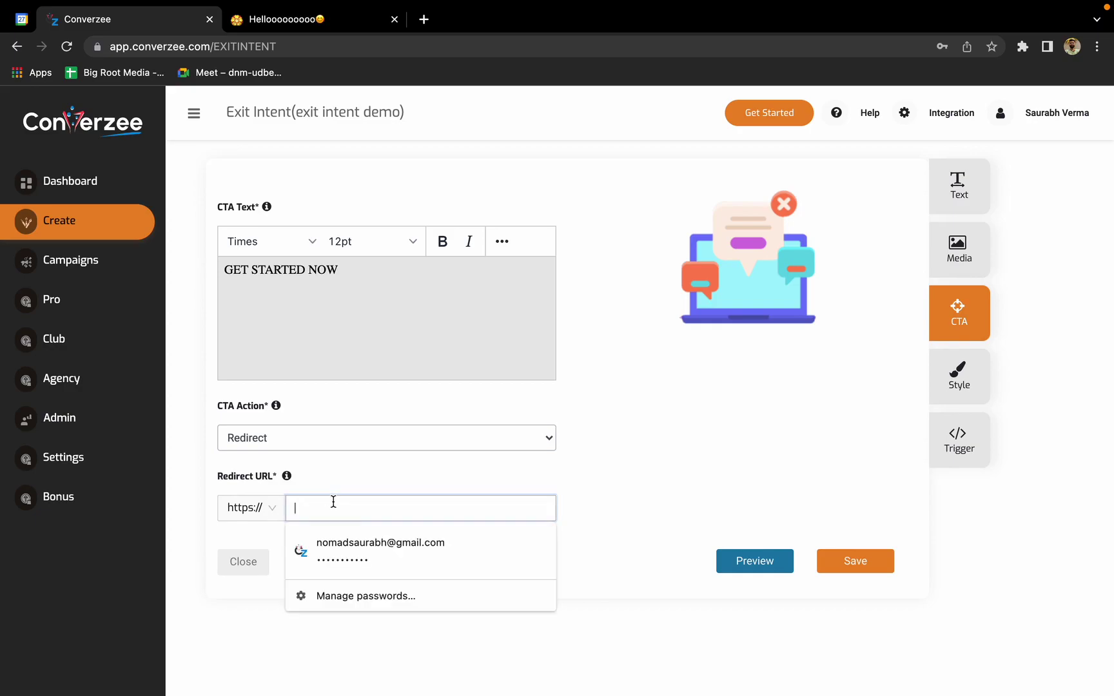
{"action": "left_click", "coordinate": [374, 480]}
{"action": "left_click", "coordinate": [328, 518]}
{"action": "type", "text": "goog"}
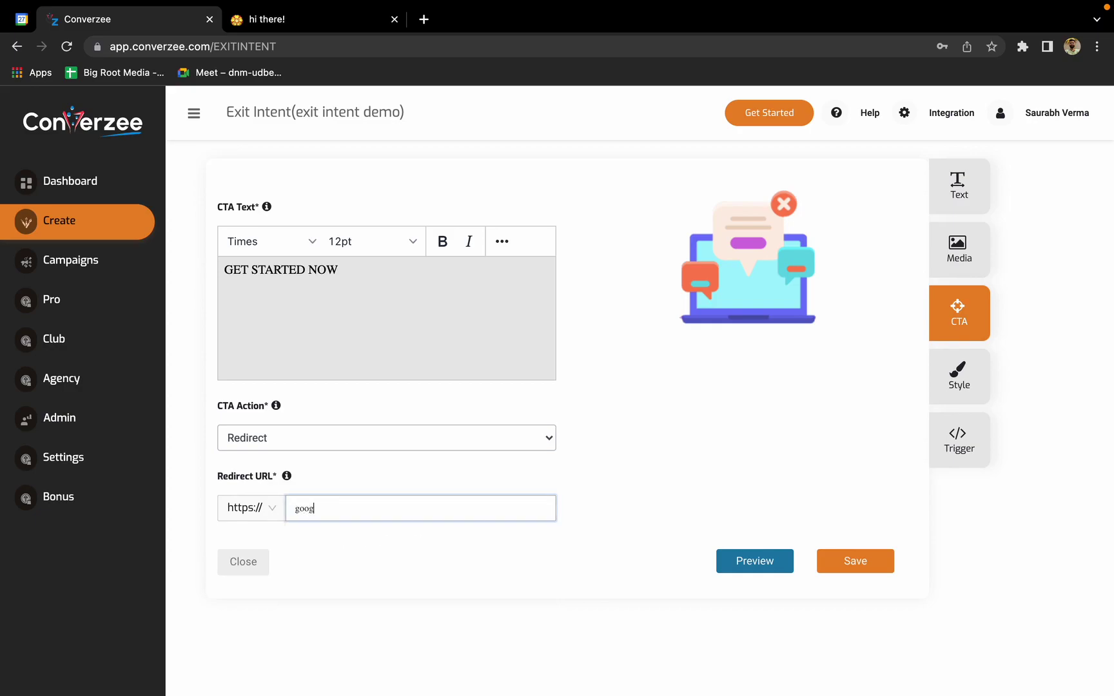
{"action": "type", "text": "le.com"}
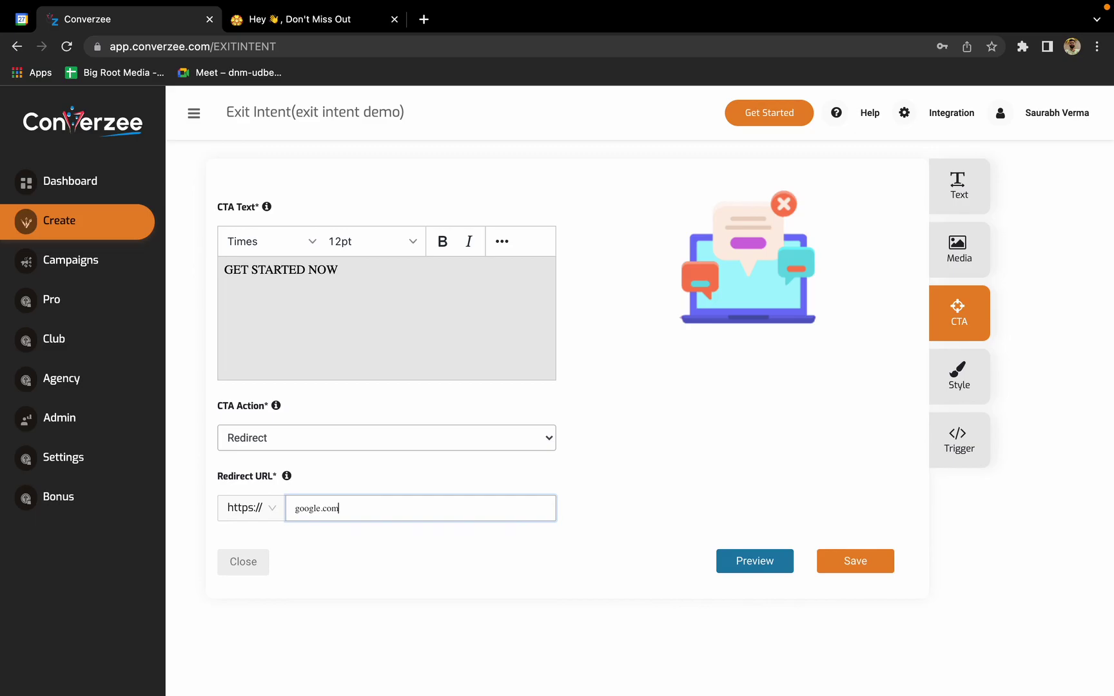
Review the popup's Style settings, toggling the background image on and back off
{"action": "left_click", "coordinate": [977, 373]}
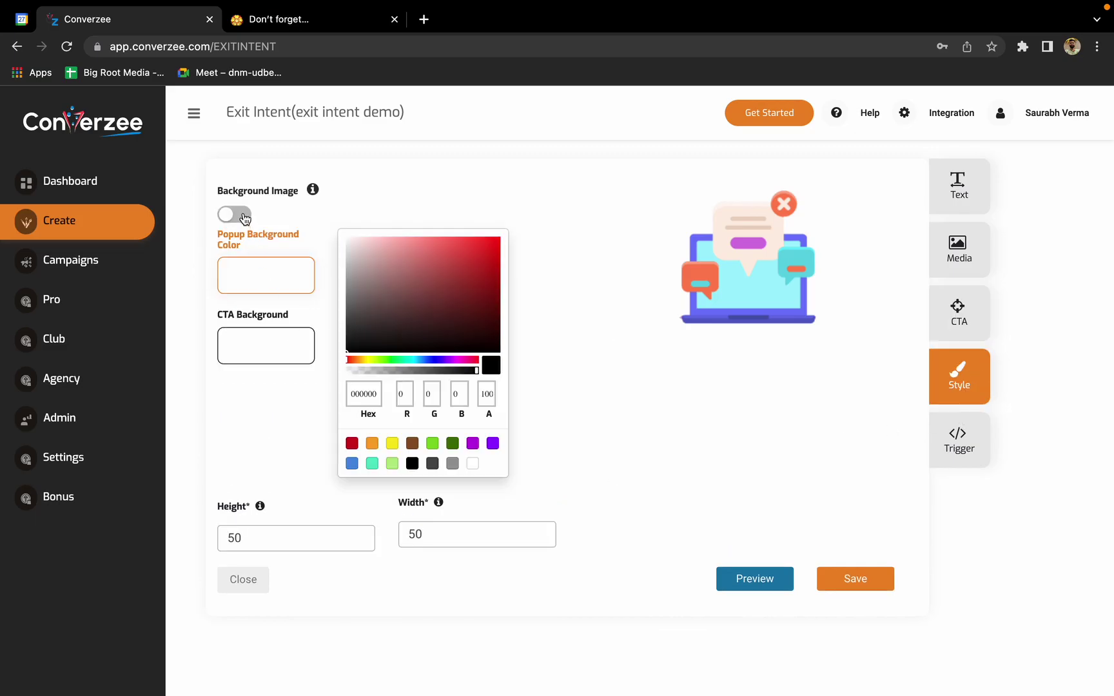
{"action": "left_click", "coordinate": [244, 218]}
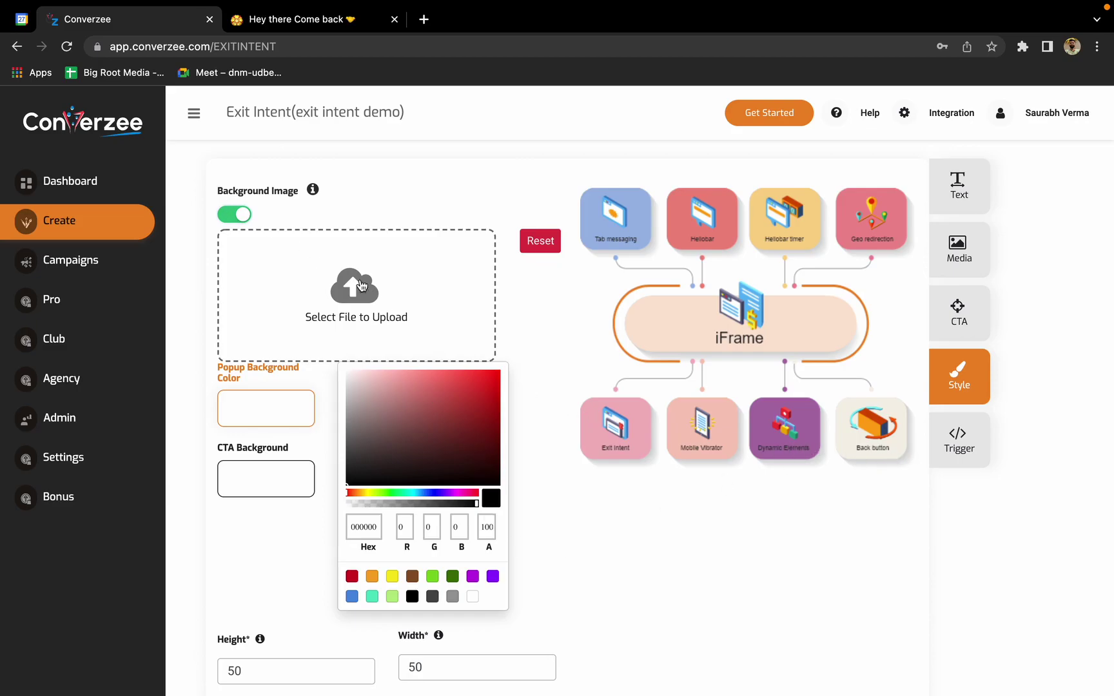
{"action": "left_click", "coordinate": [230, 217]}
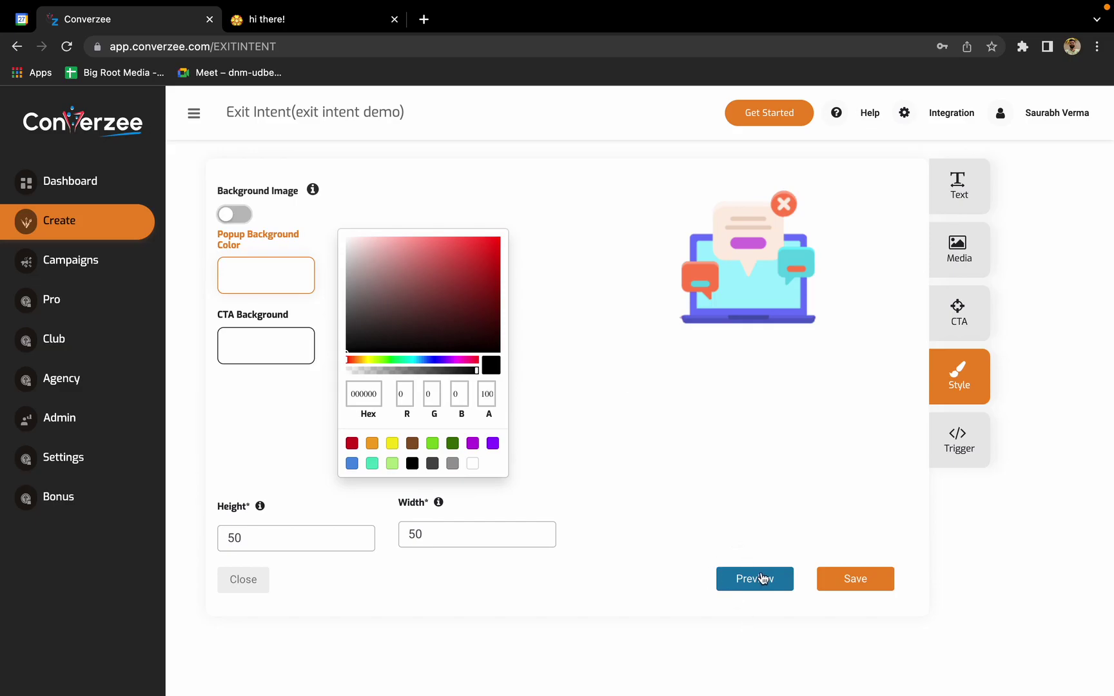
Paste the converzee.com/demo/ page address into the Trigger's Include 'Contains' URL field
{"action": "left_click", "coordinate": [974, 453]}
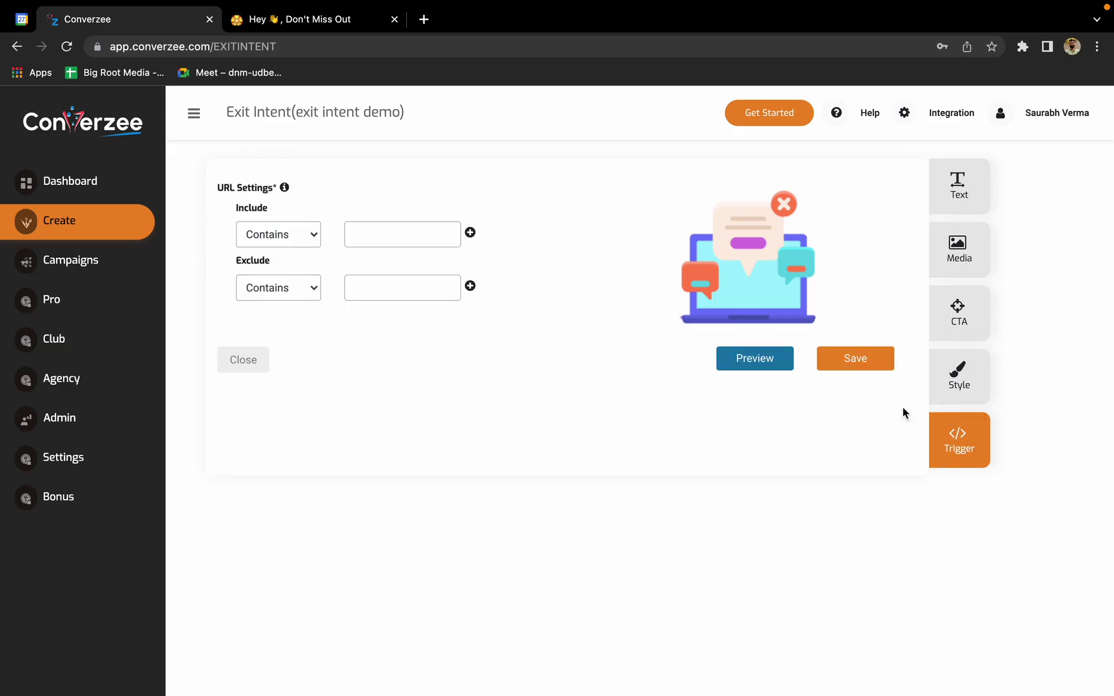
{"action": "left_click", "coordinate": [297, 26]}
{"action": "left_click", "coordinate": [283, 44]}
{"action": "key", "text": "ctrl+c"}
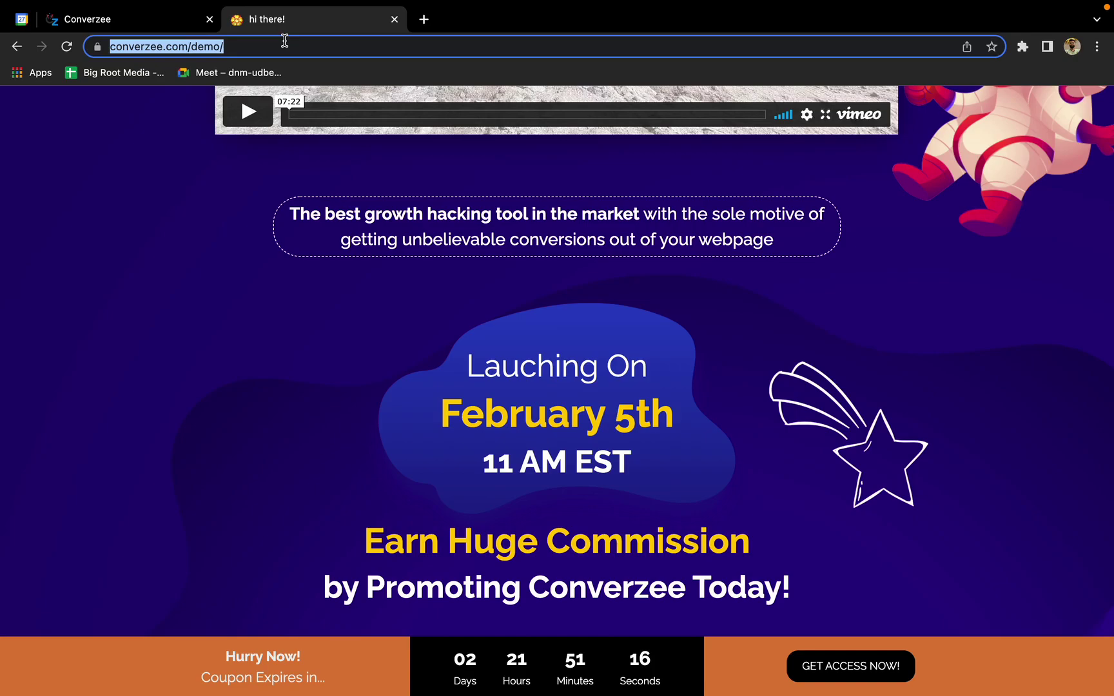
{"action": "left_click", "coordinate": [150, 17]}
{"action": "left_click", "coordinate": [361, 227]}
{"action": "key", "text": "ctrl+v"}
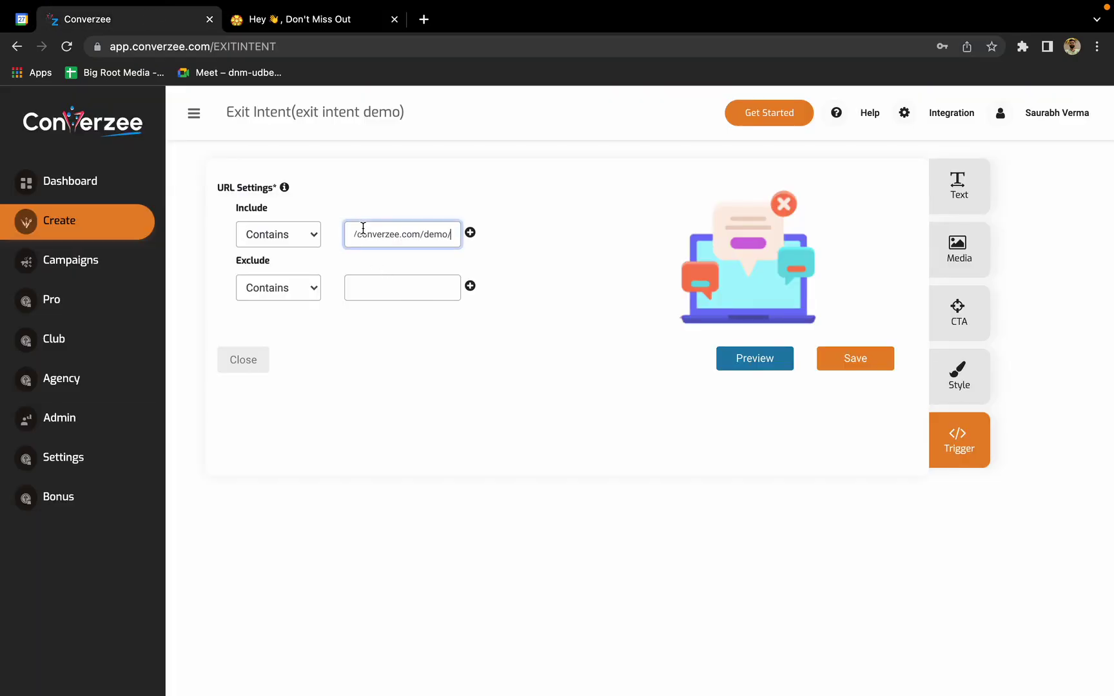
Save the exit intent campaign and confirm the save message
{"action": "left_click", "coordinate": [872, 373]}
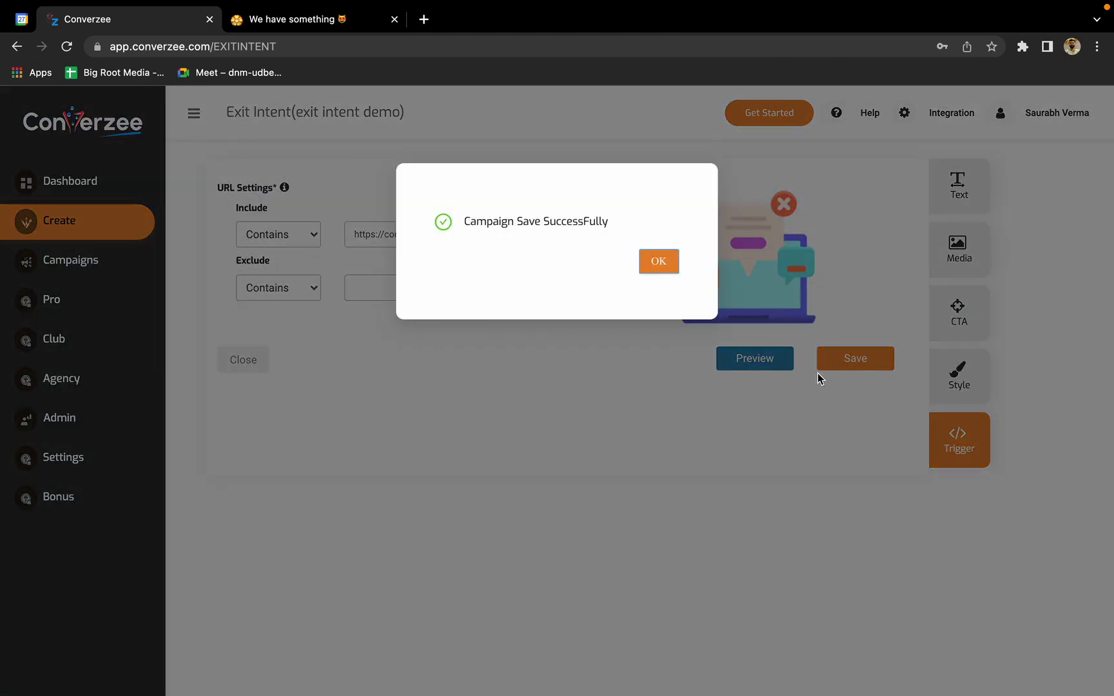
{"action": "left_click", "coordinate": [659, 261]}
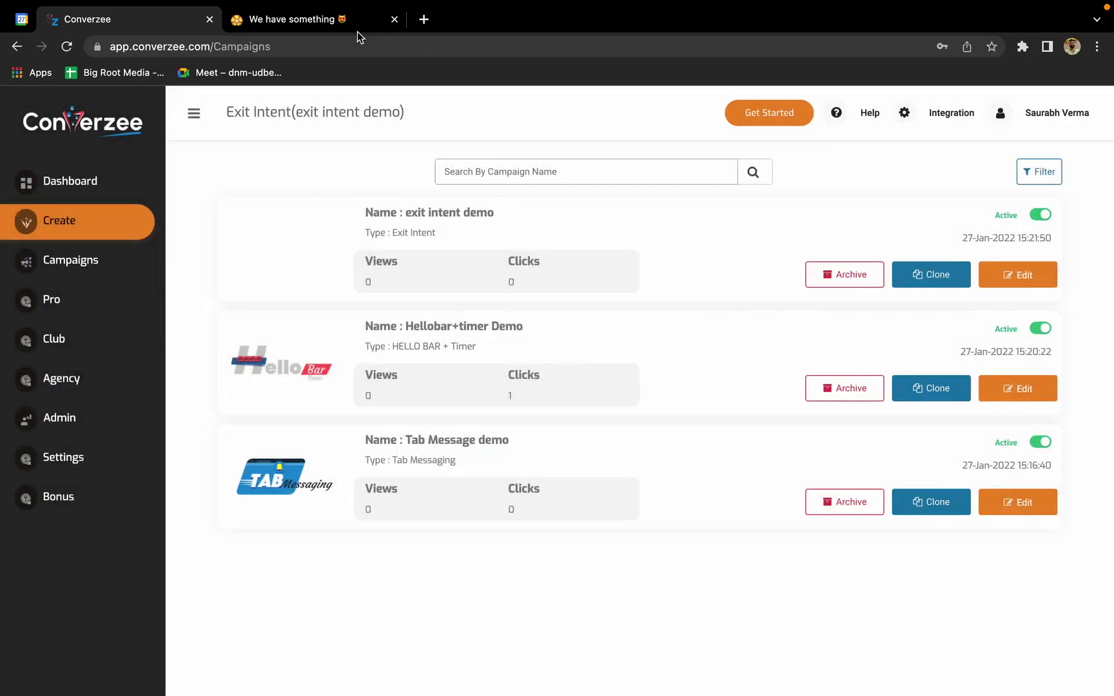
{"action": "left_click", "coordinate": [354, 30]}
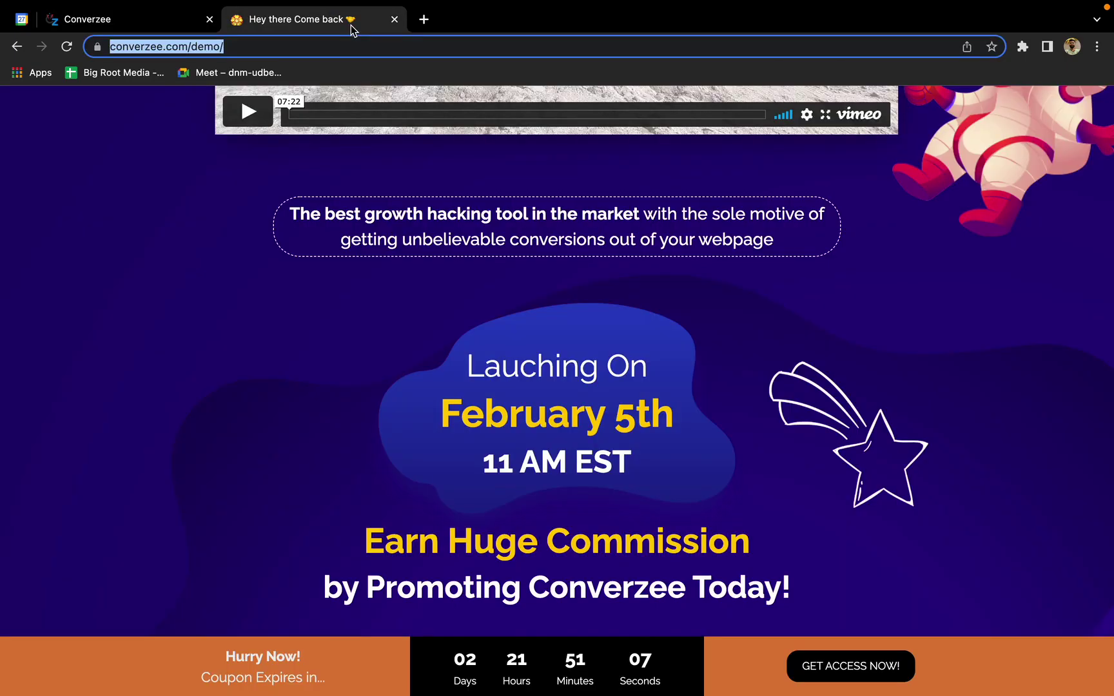
Reload the demo page, trigger the Grand Opening popup, and verify GET STARTED NOW opens Google
{"action": "key", "text": "Return"}
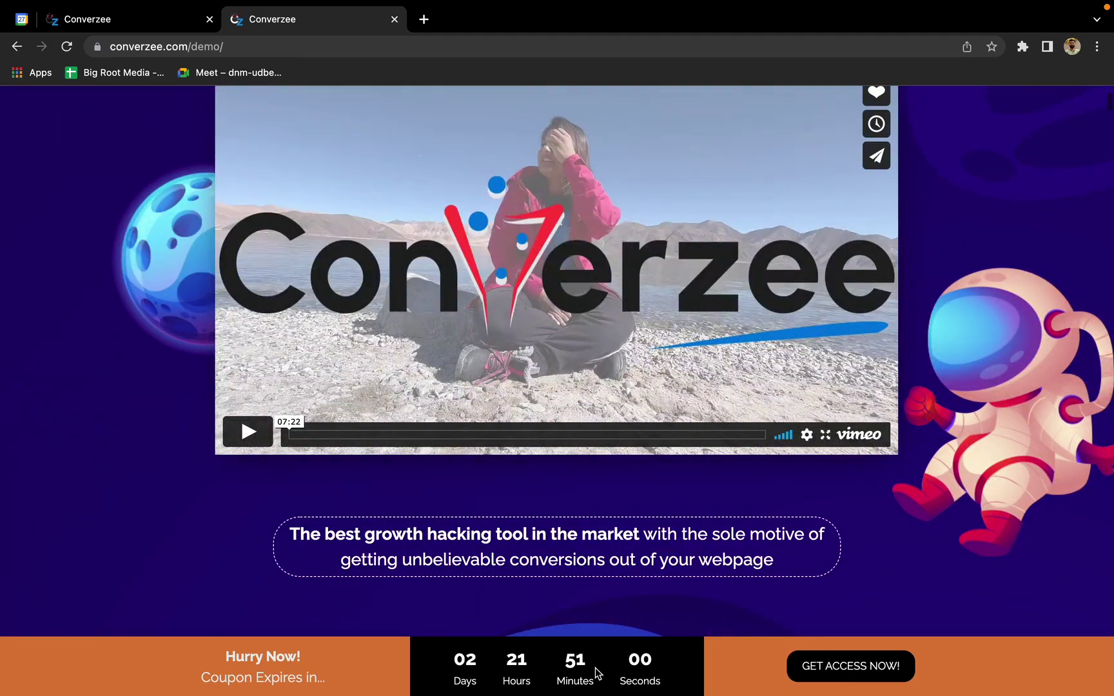
{"action": "scroll", "coordinate": [467, 445], "scroll_direction": "down", "scroll_amount": 10}
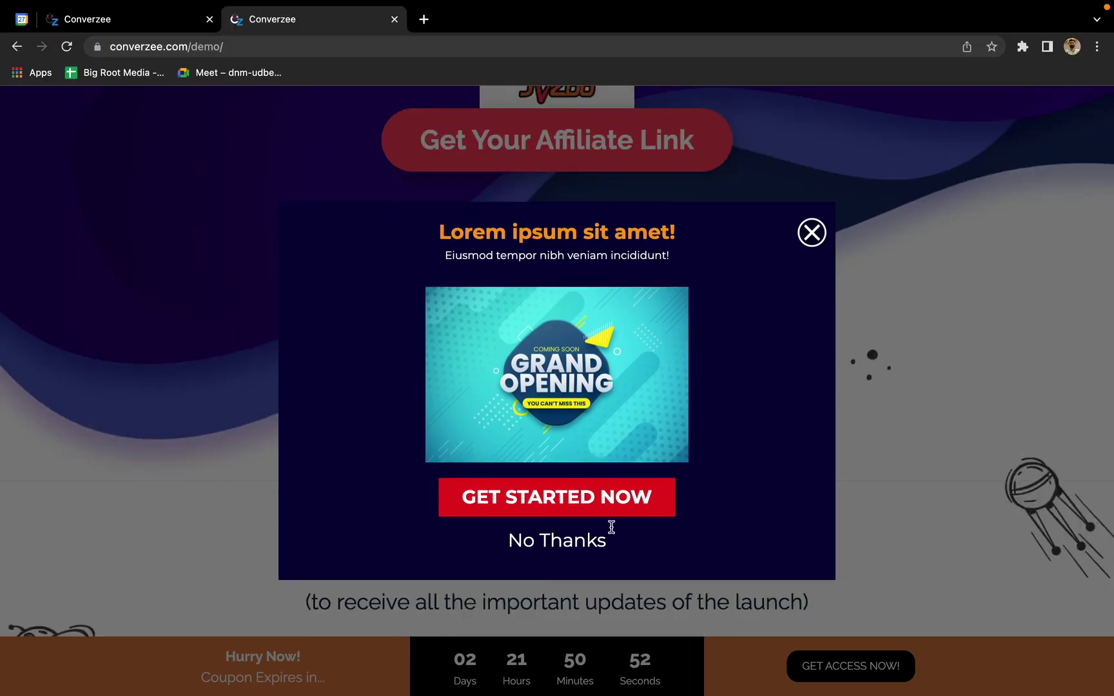
{"action": "left_click", "coordinate": [559, 514]}
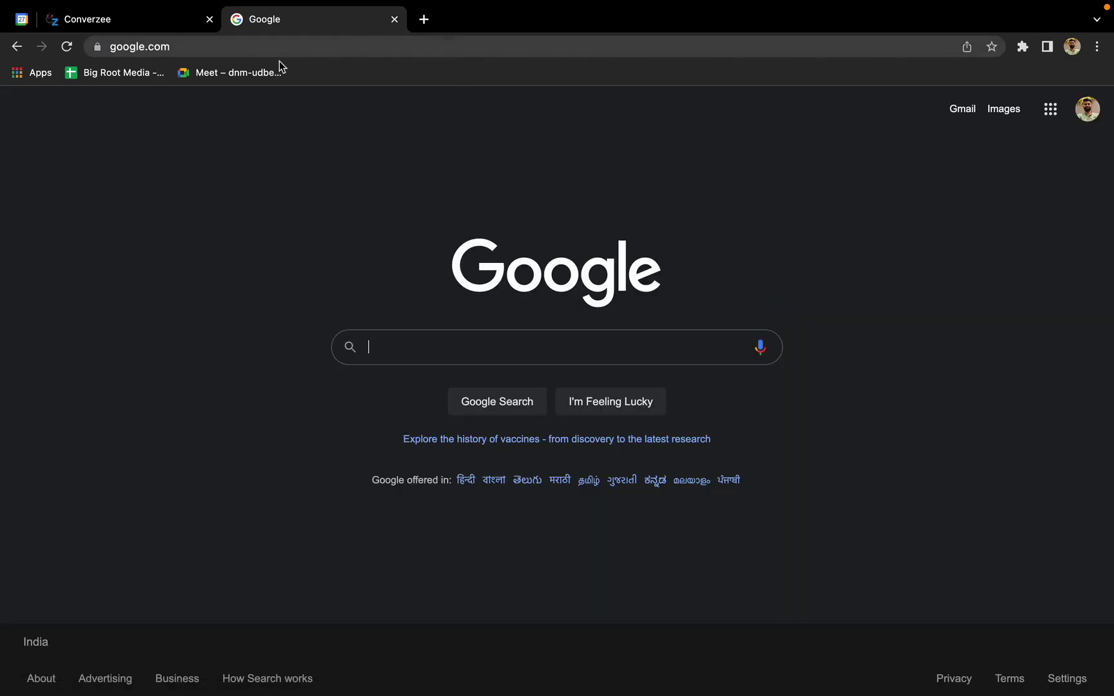
{"action": "left_click", "coordinate": [15, 47]}
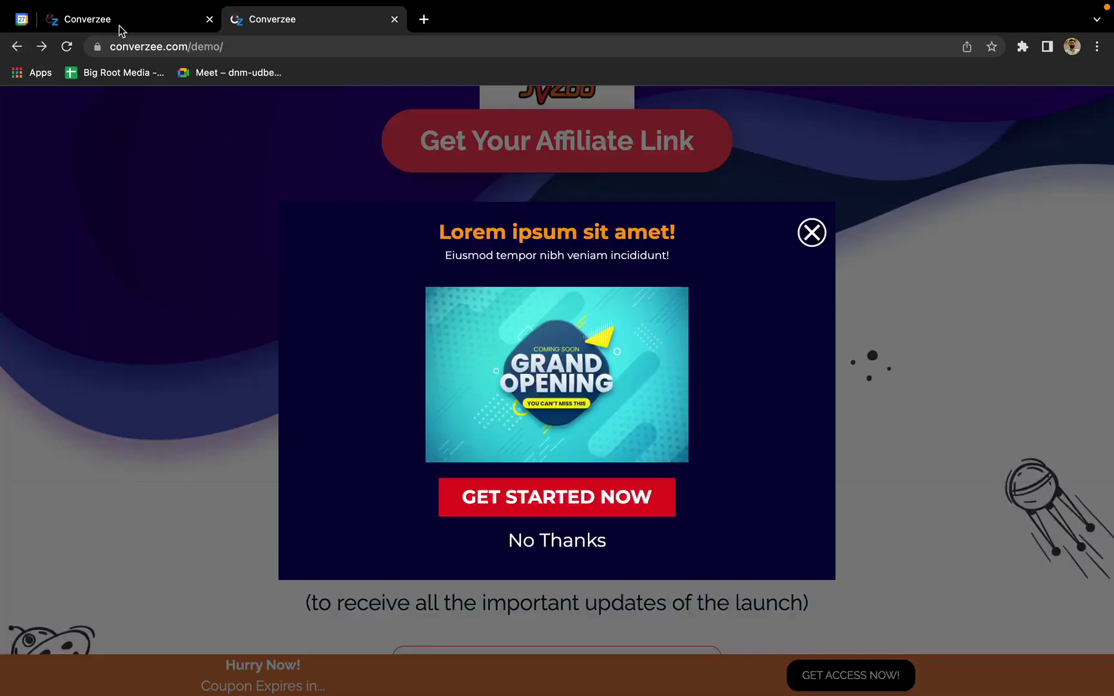
Go back to the Converzee dashboard tab and open Create from the sidebar
{"action": "left_click", "coordinate": [119, 26]}
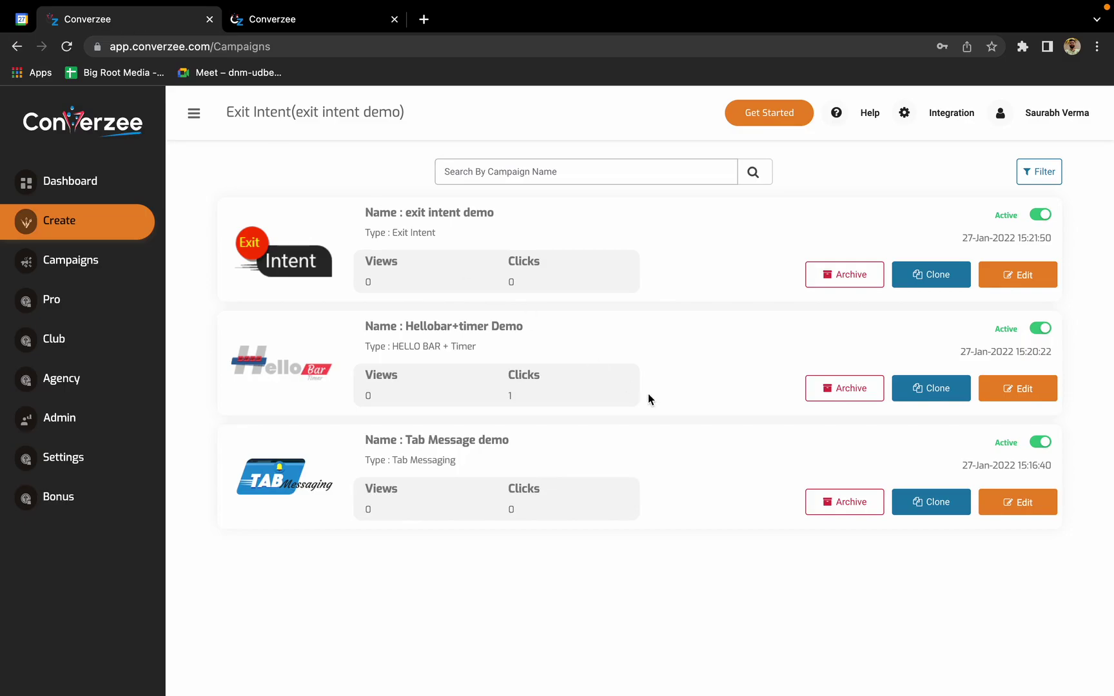
{"action": "left_click", "coordinate": [78, 233]}
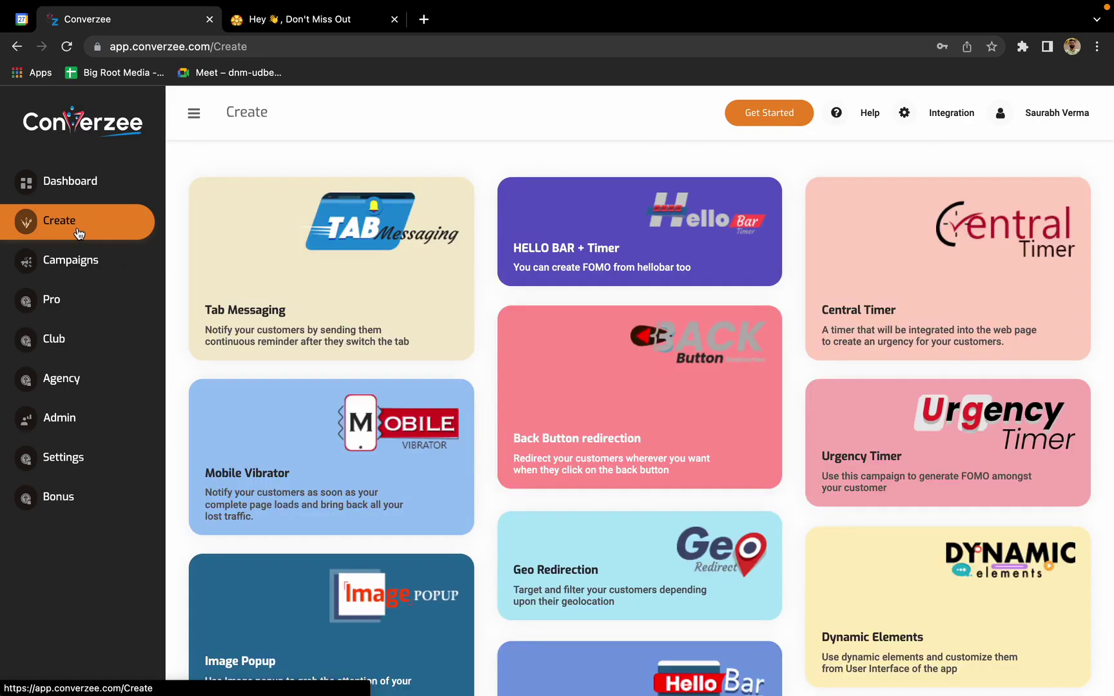